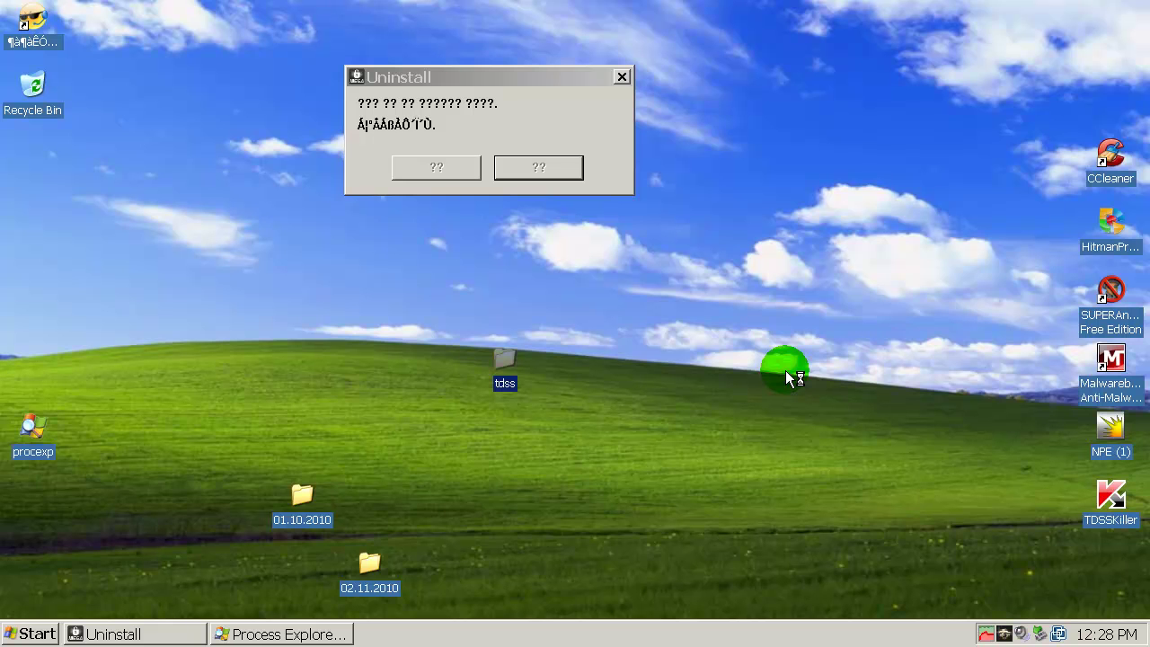
Step: Review the full list of running processes in Process Explorer, and close it
{"action": "left_click", "coordinate": [323, 632]}
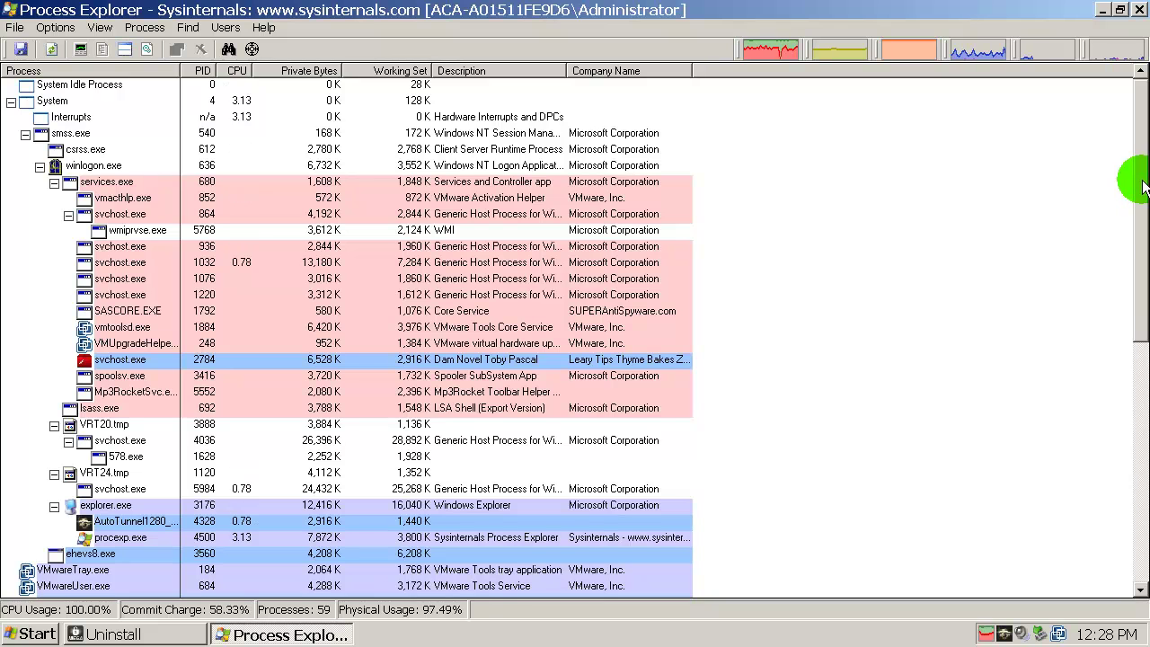
{"action": "left_click_drag", "start_coordinate": [1143, 186], "coordinate": [1146, 429]}
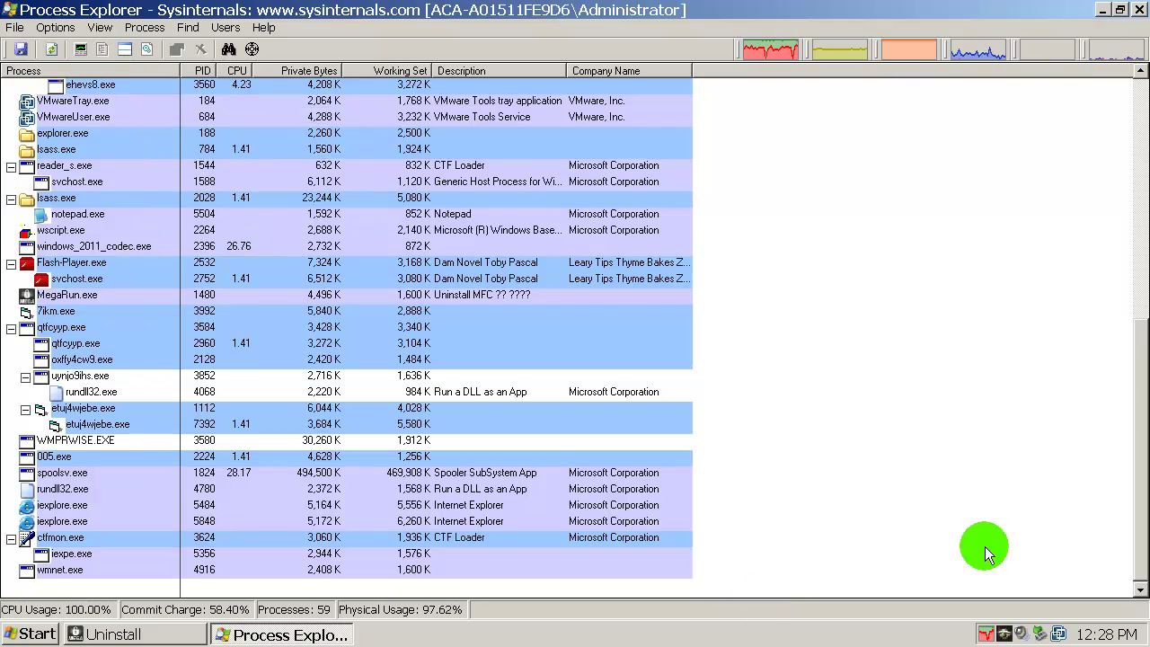
{"action": "scroll", "coordinate": [1141, 458], "scroll_direction": "up", "scroll_amount": 1}
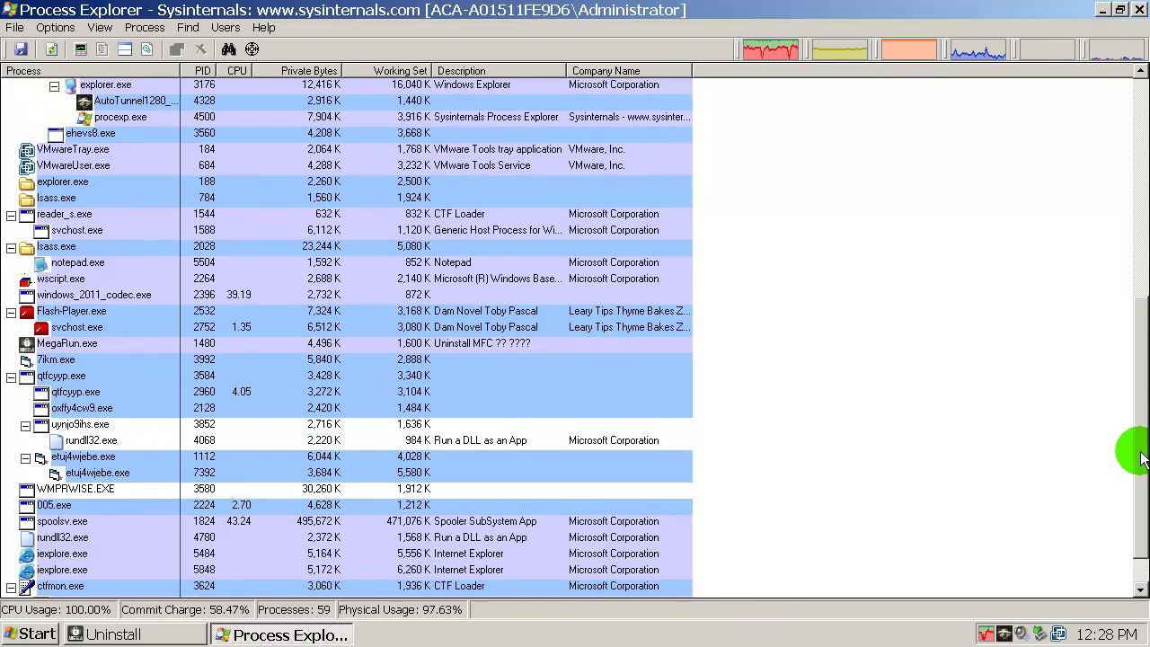
{"action": "left_click_drag", "start_coordinate": [1141, 458], "coordinate": [1143, 232]}
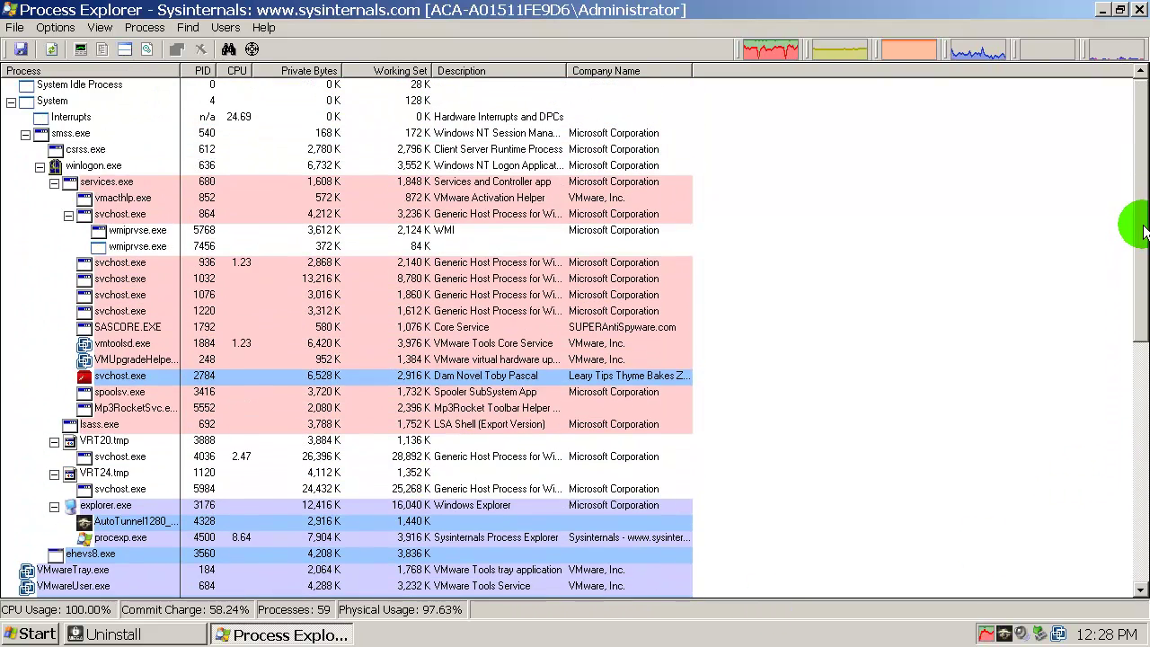
{"action": "left_click", "coordinate": [1141, 9]}
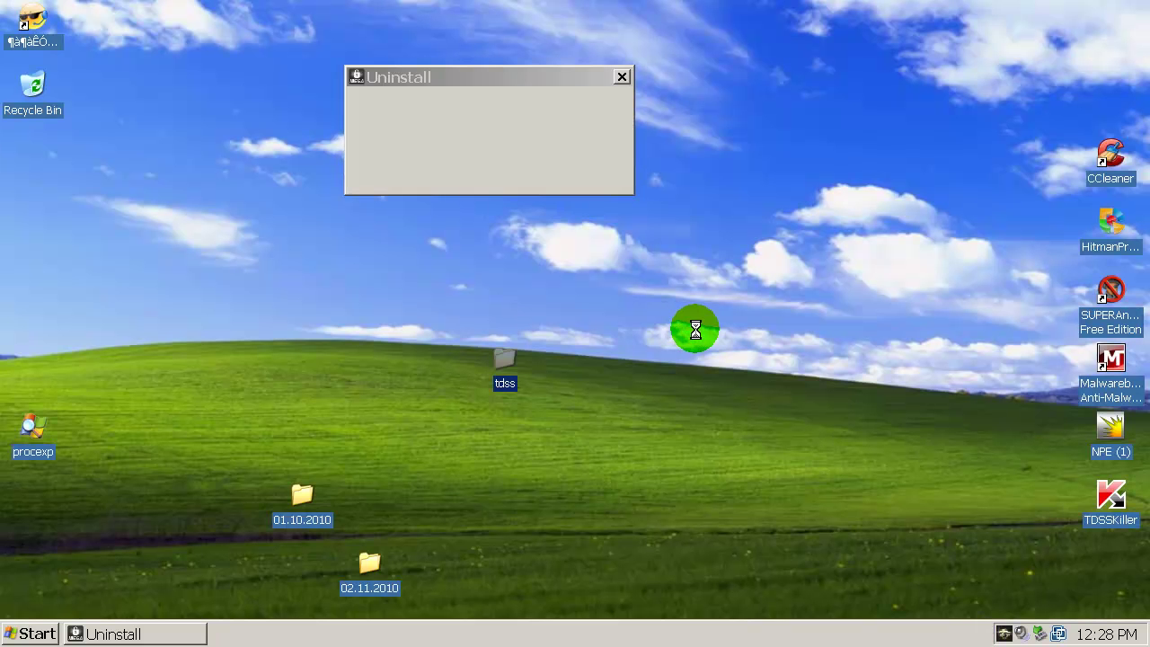
Step: Refresh the infected Windows desktop and restart the virtual machine through VMware's power options
{"action": "right_click", "coordinate": [695, 329]}
{"action": "left_click", "coordinate": [751, 356]}
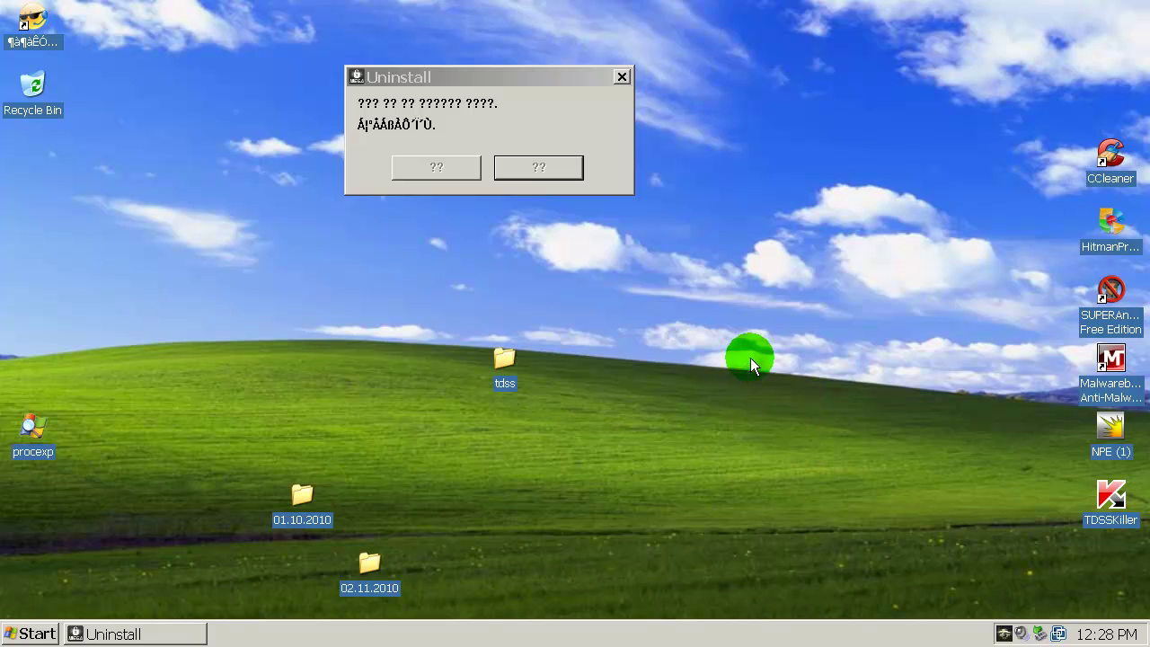
{"action": "left_click", "coordinate": [718, 13]}
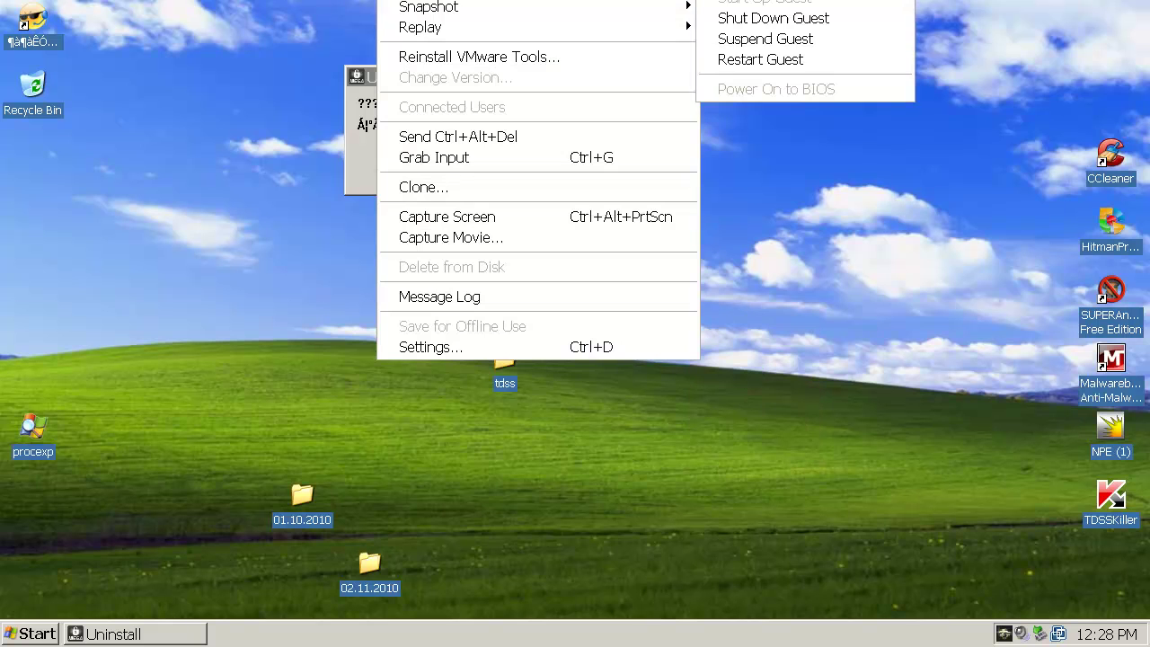
{"action": "left_click", "coordinate": [760, 0]}
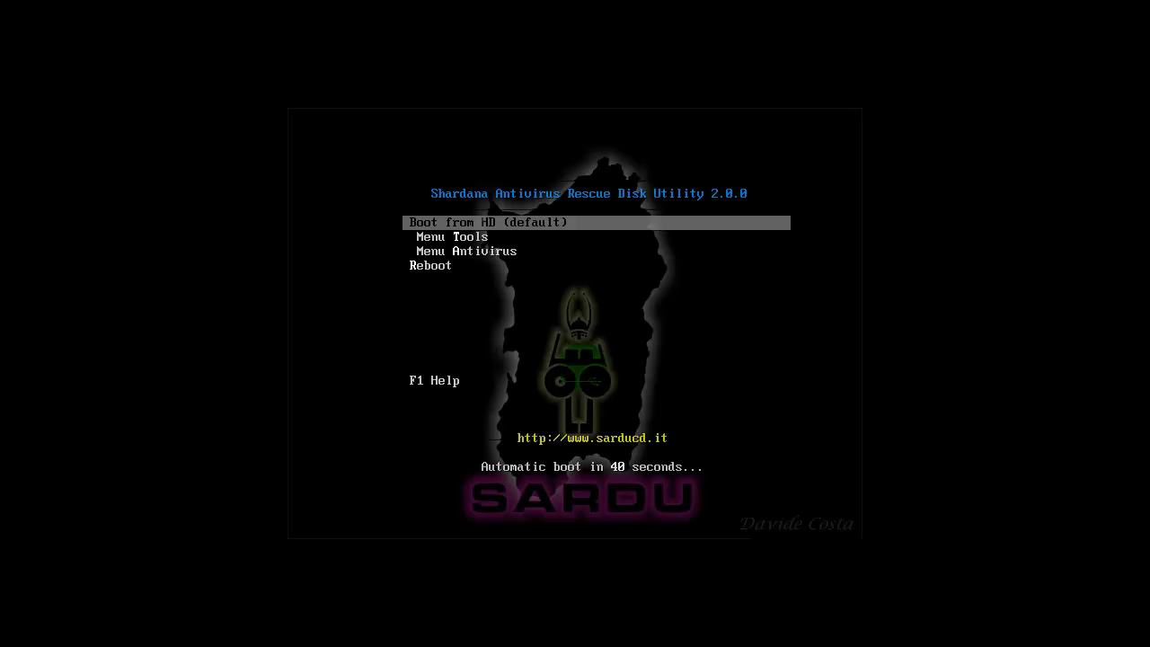
Step: Open the Menu Antivirus entry of the SARDU boot disk
{"action": "key", "text": "Down"}
{"action": "key", "text": "Down"}
{"action": "key", "text": "Down"}
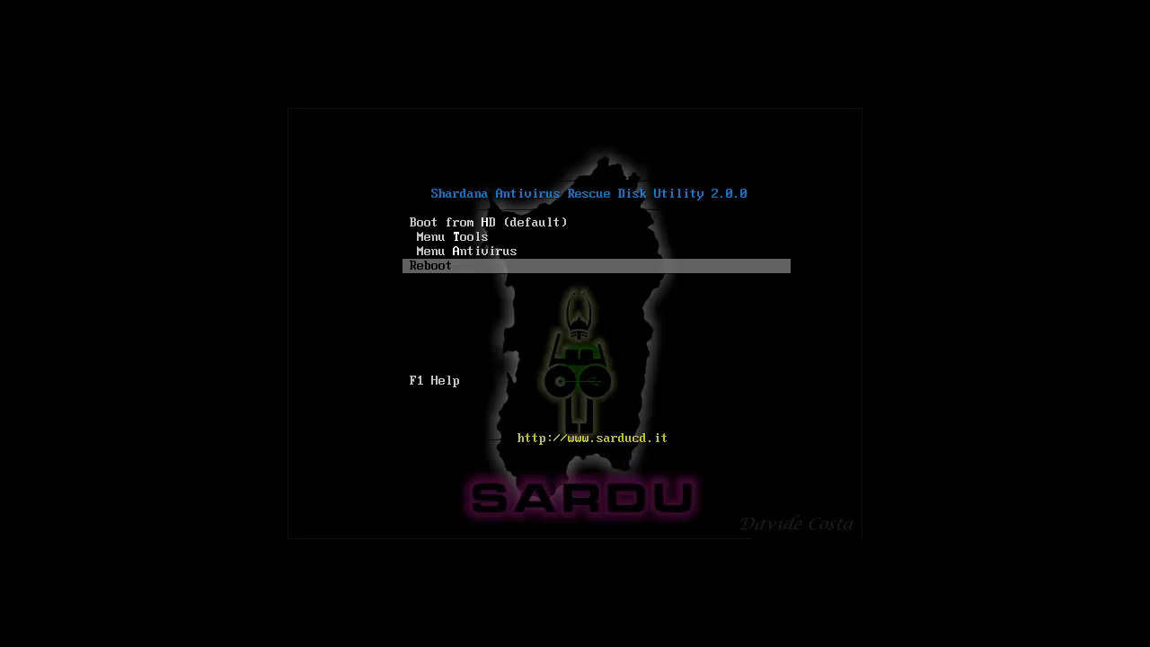
{"action": "key", "text": "Up"}
{"action": "key", "text": "Up"}
{"action": "key", "text": "Down"}
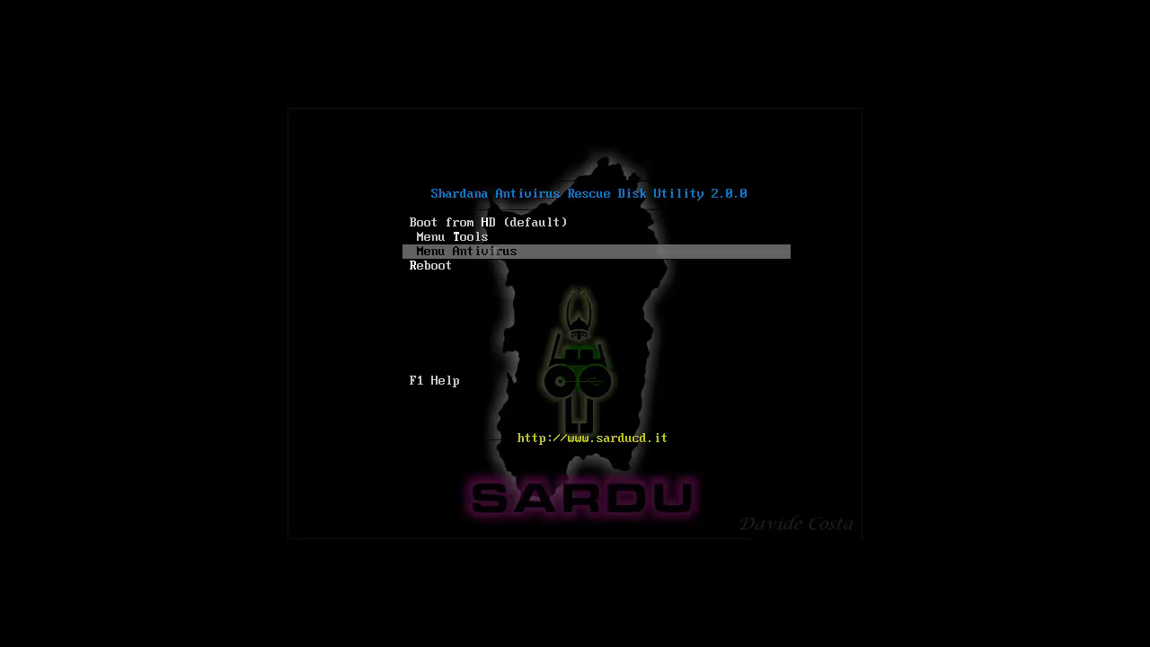
{"action": "key", "text": "Return"}
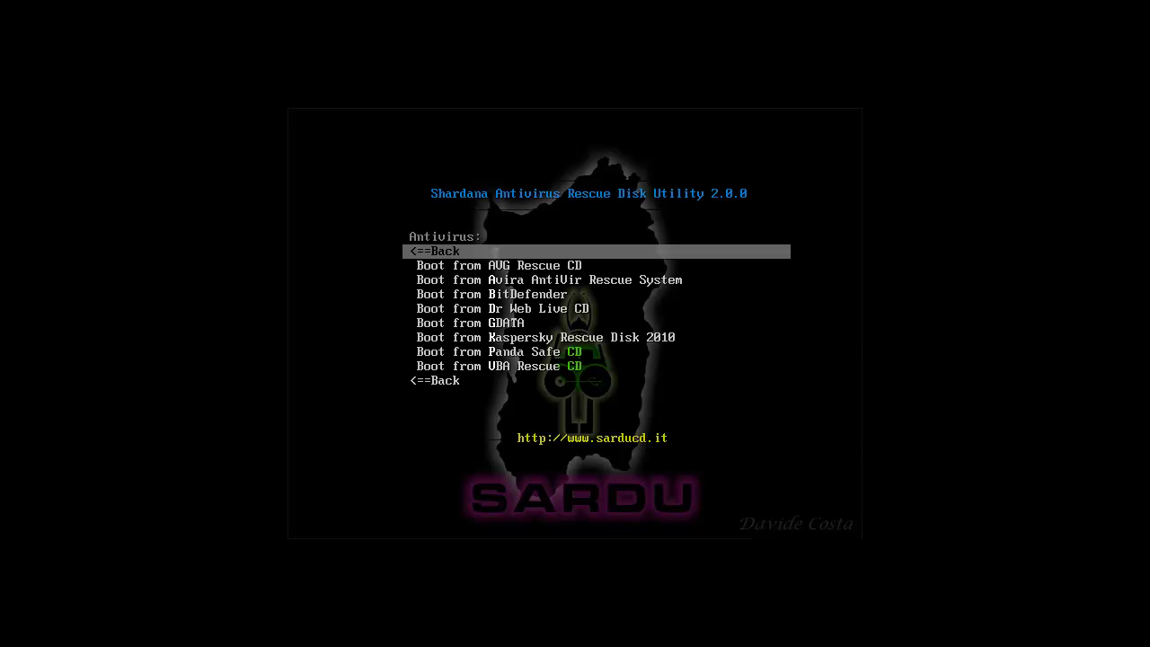
Step: Boot the machine from Kaspersky Rescue Disk 2010 in the antivirus list
{"action": "key", "text": "Down"}
{"action": "key", "text": "Down"}
{"action": "key", "text": "Down"}
{"action": "key", "text": "Down"}
{"action": "key", "text": "Down"}
{"action": "key", "text": "Down"}
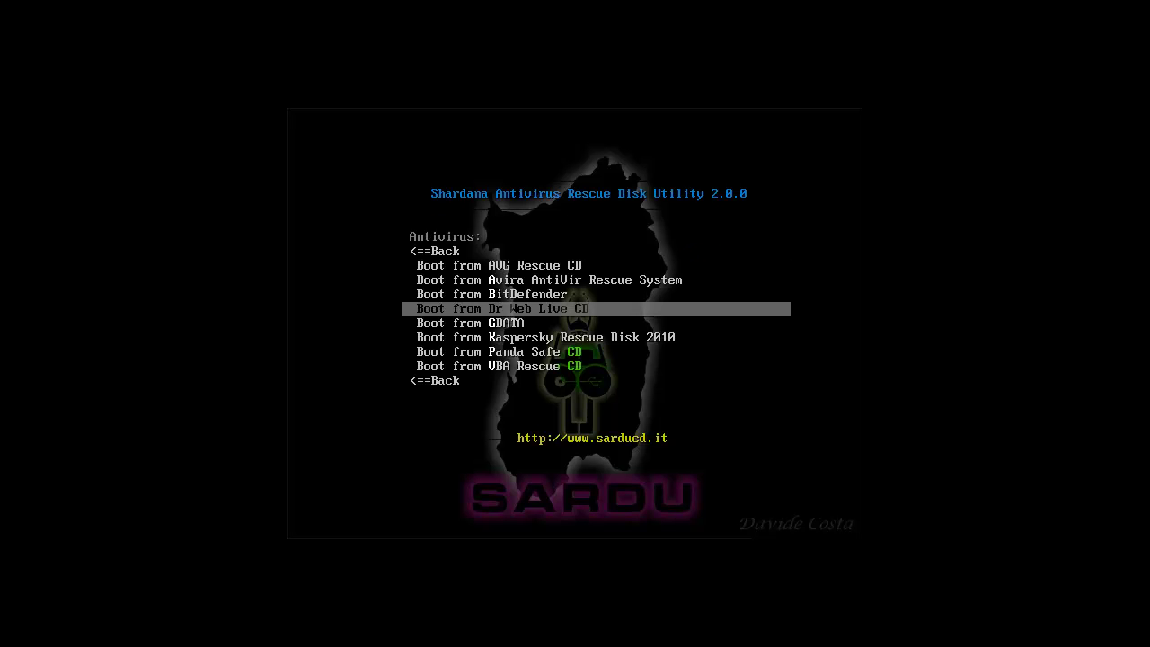
{"action": "key", "text": "Down"}
{"action": "key", "text": "Down"}
{"action": "key", "text": "Up"}
{"action": "key", "text": "Up"}
{"action": "key", "text": "Up"}
{"action": "key", "text": "Up"}
{"action": "key", "text": "Up"}
{"action": "key", "text": "Up"}
{"action": "key", "text": "Up"}
{"action": "key", "text": "Down"}
{"action": "key", "text": "Down"}
{"action": "key", "text": "Down"}
{"action": "key", "text": "Down"}
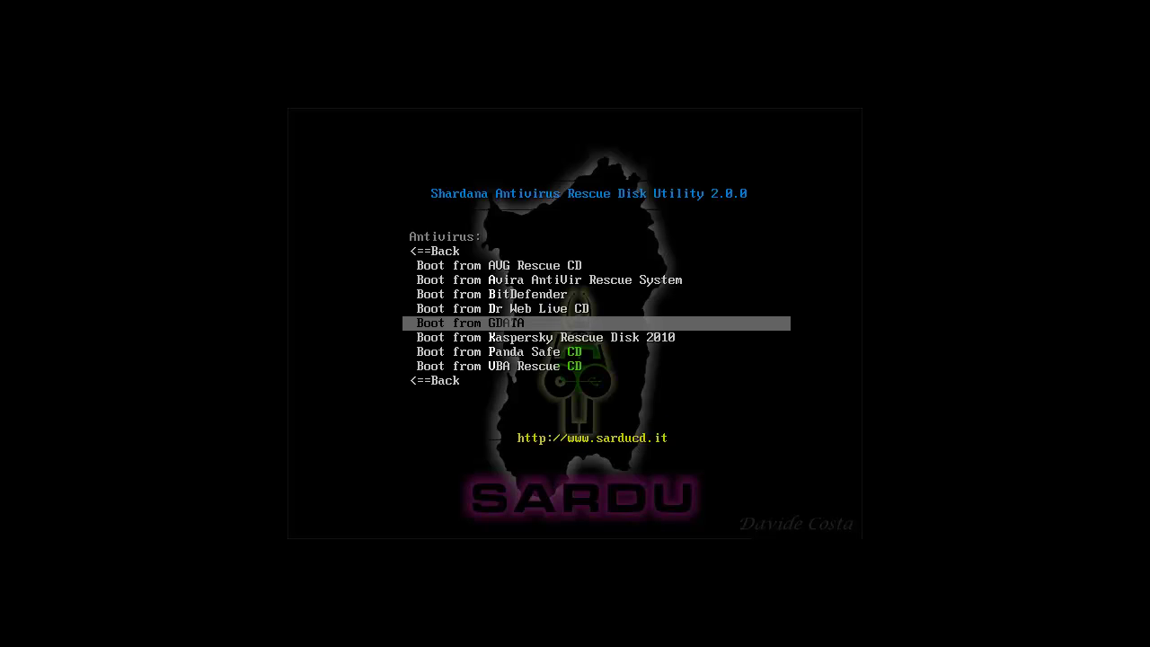
{"action": "key", "text": "Down"}
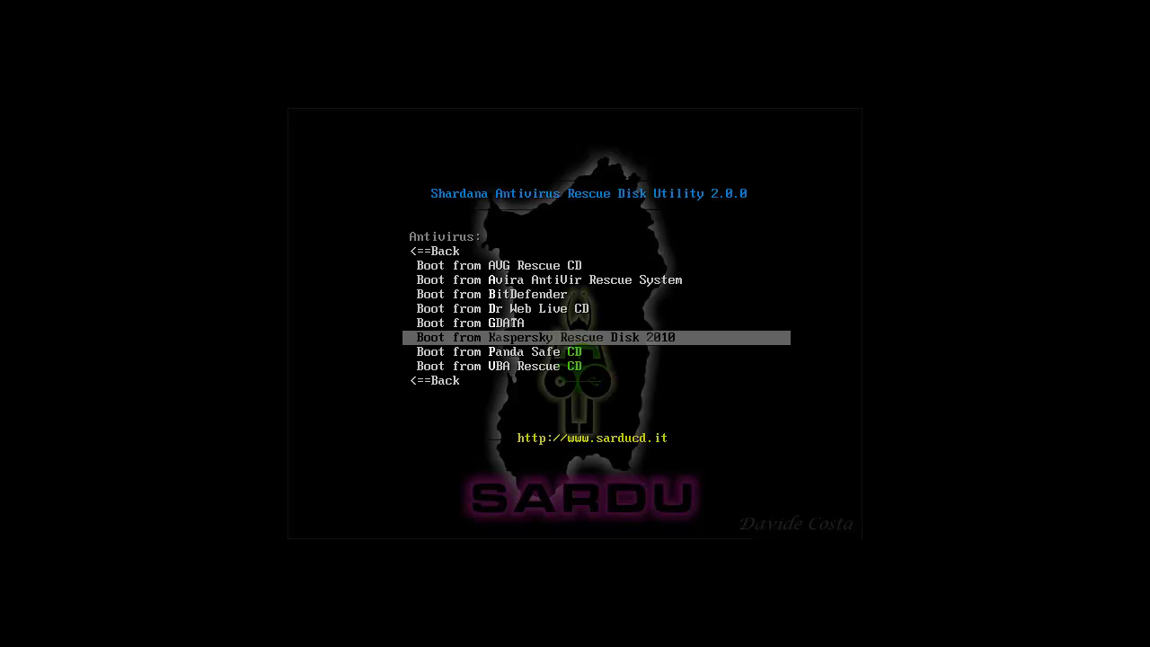
{"action": "key", "text": "Return"}
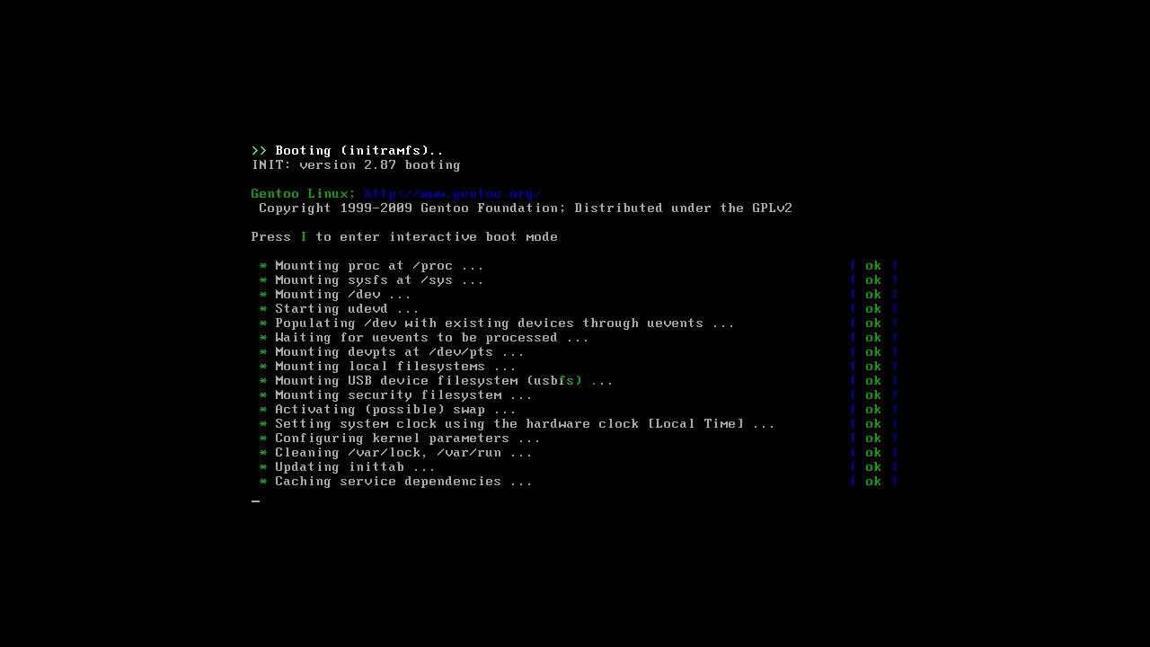
{"action": "key", "text": "Escape"}
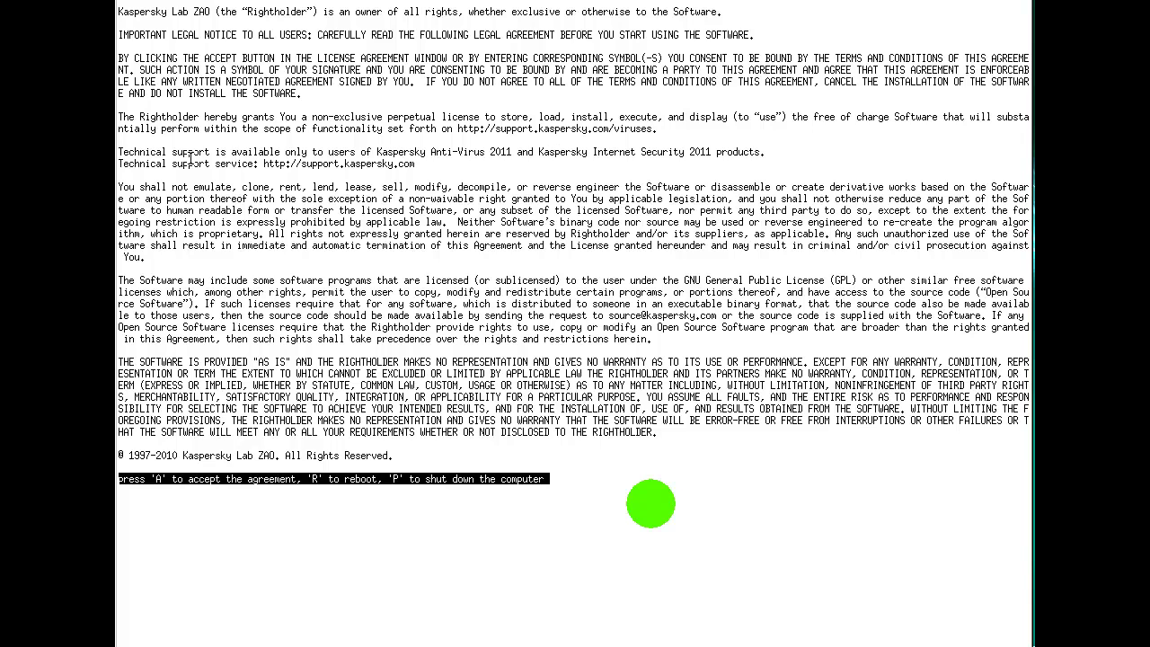
Step: Accept the Kaspersky license agreement and continue mounting the file system despite the incorrect shutdown
{"action": "key", "text": "a"}
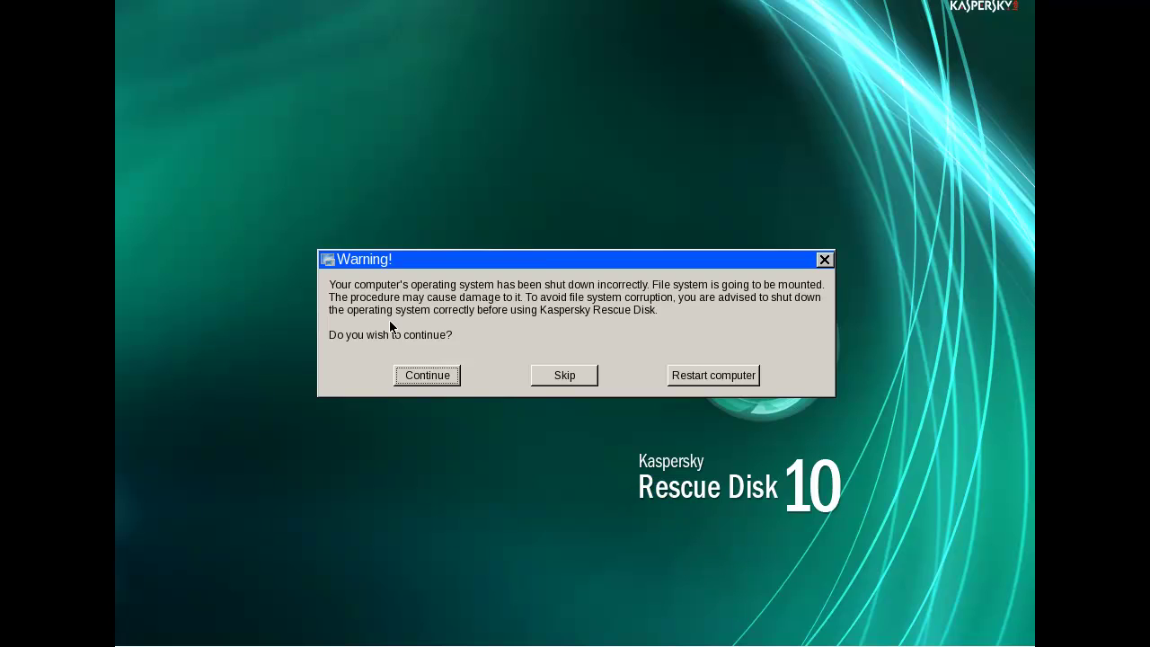
{"action": "left_click_drag", "start_coordinate": [540, 262], "coordinate": [542, 219]}
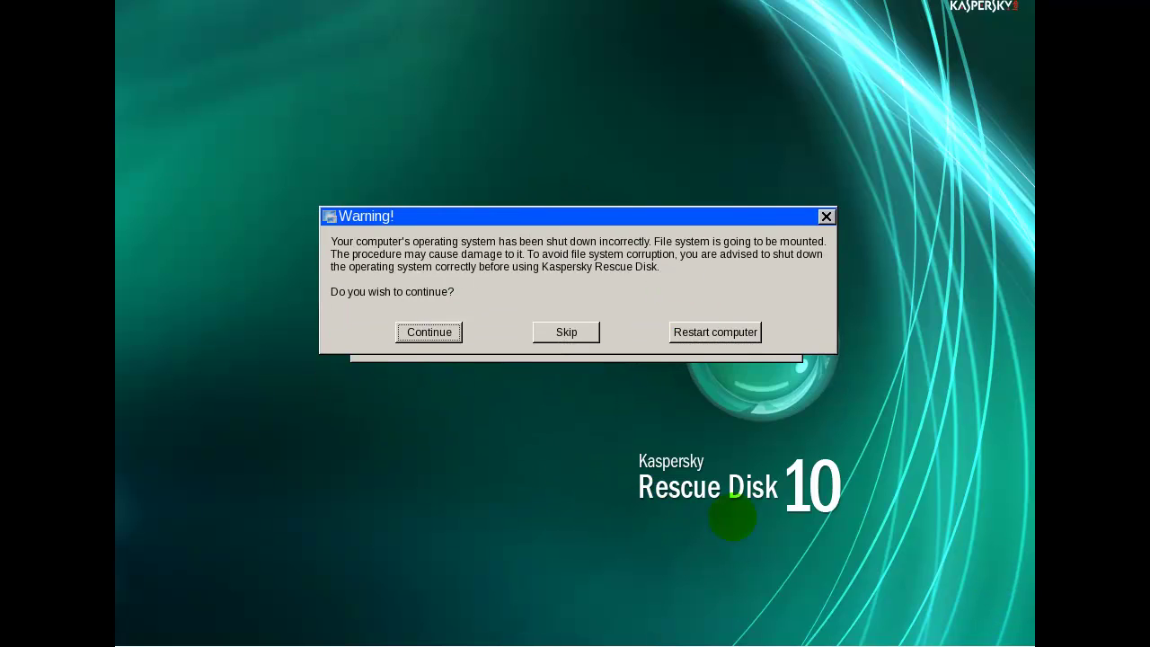
{"action": "left_click", "coordinate": [429, 332]}
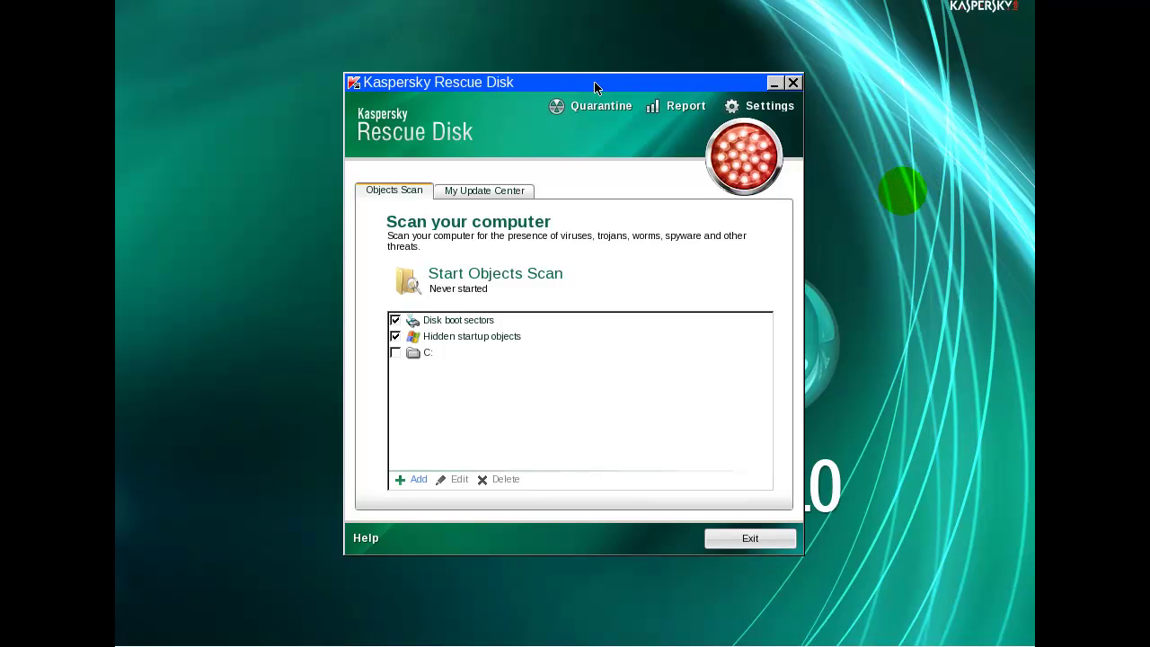
Step: Include drive C: in the objects scan and start updating the Rescue Disk databases
{"action": "left_click_drag", "start_coordinate": [597, 86], "coordinate": [532, 90]}
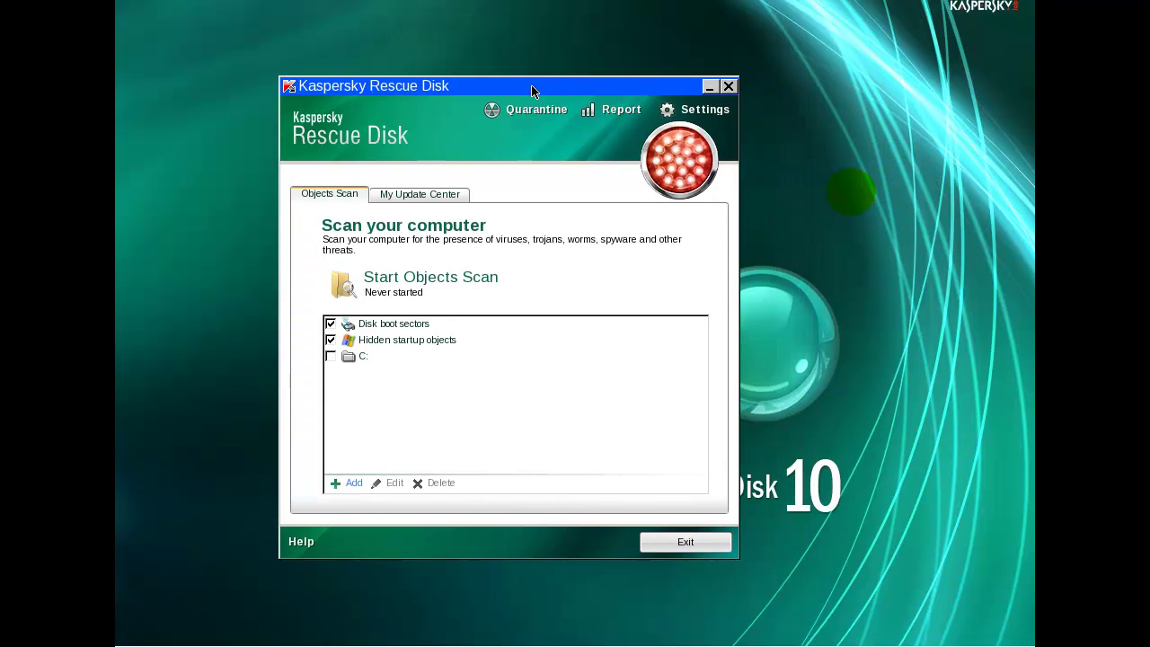
{"action": "left_click", "coordinate": [330, 357]}
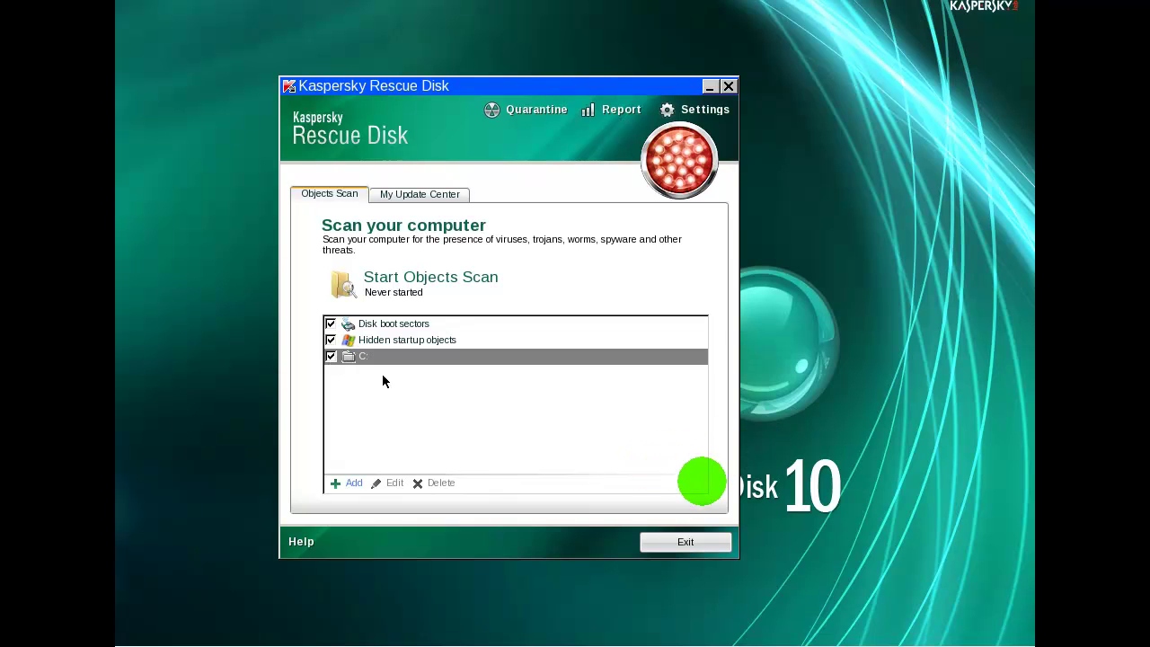
{"action": "left_click", "coordinate": [413, 201]}
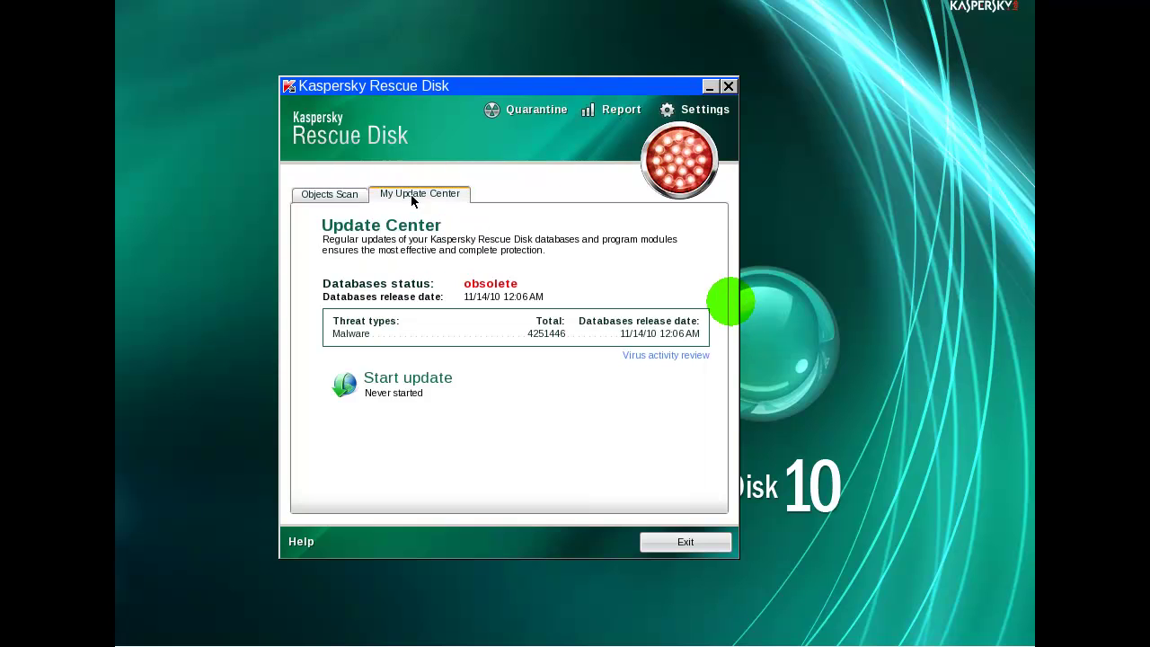
{"action": "left_click", "coordinate": [485, 388]}
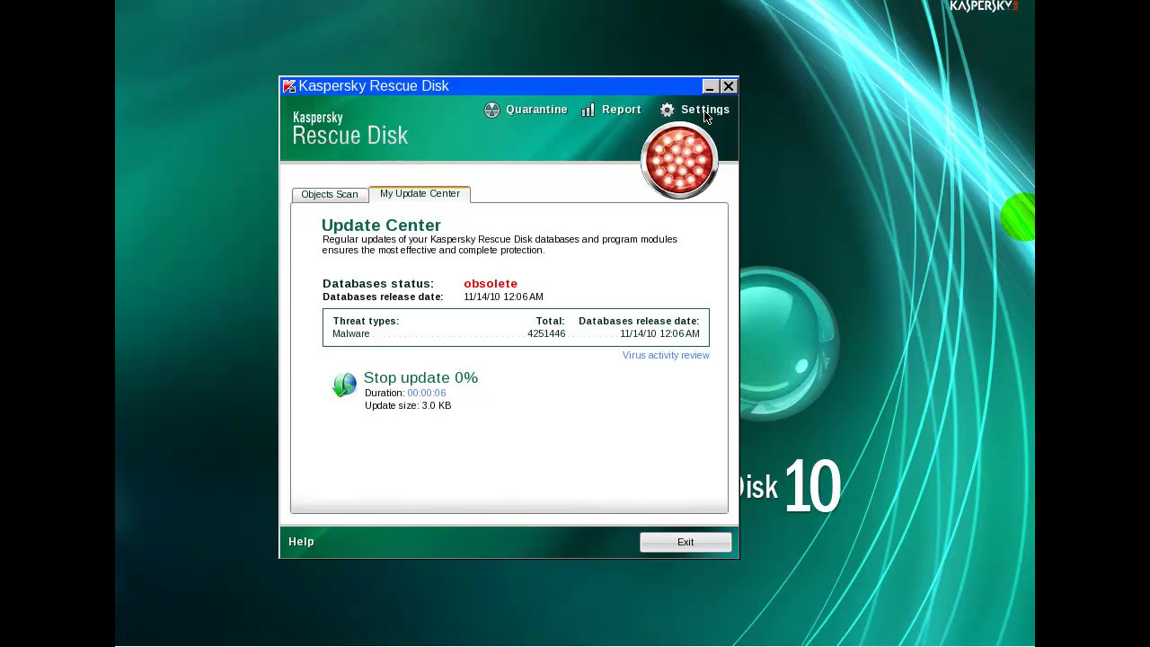
Step: Set the heuristic analysis level to deep scan in the Objects Scan settings
{"action": "left_click", "coordinate": [705, 111]}
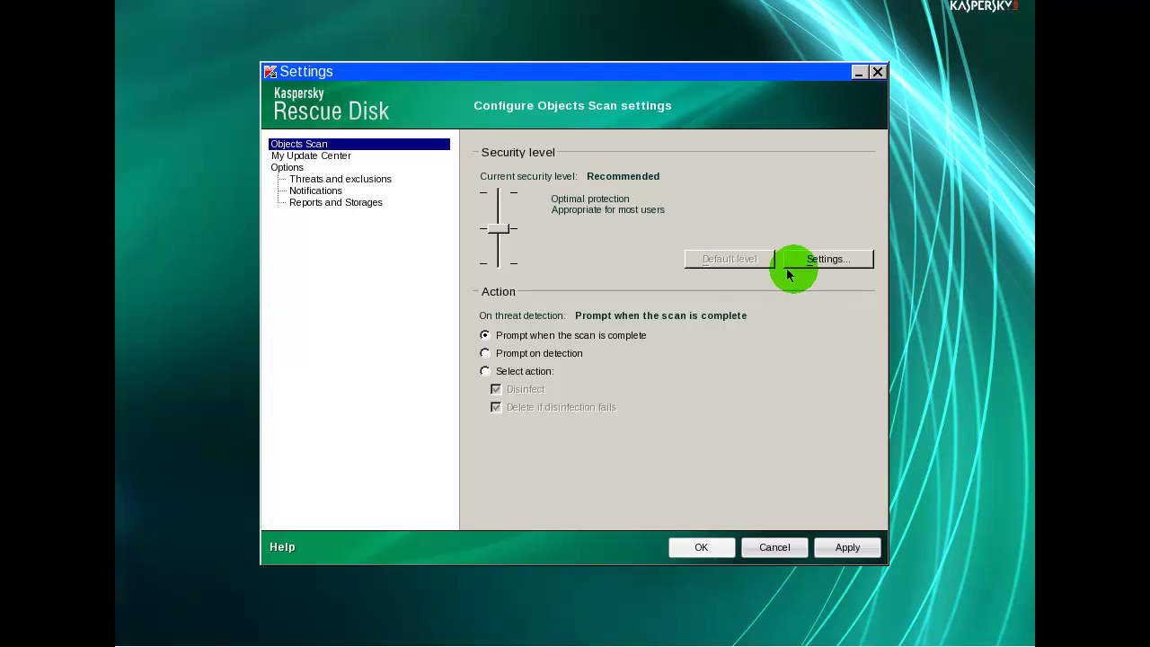
{"action": "left_click", "coordinate": [822, 260]}
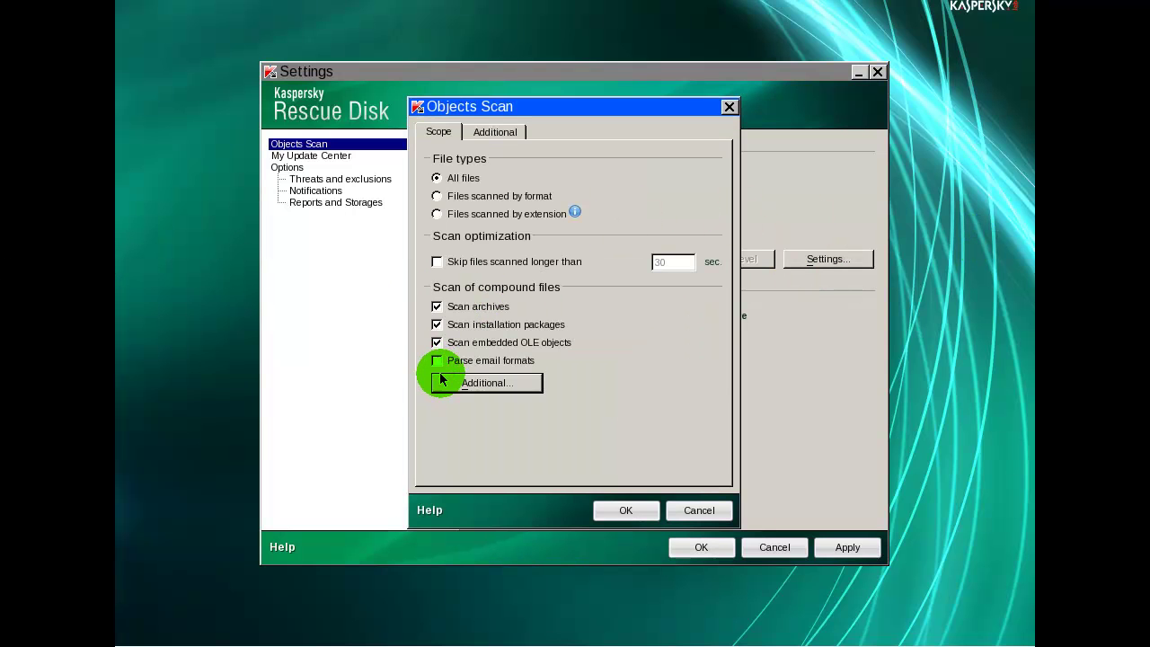
{"action": "left_click", "coordinate": [495, 133]}
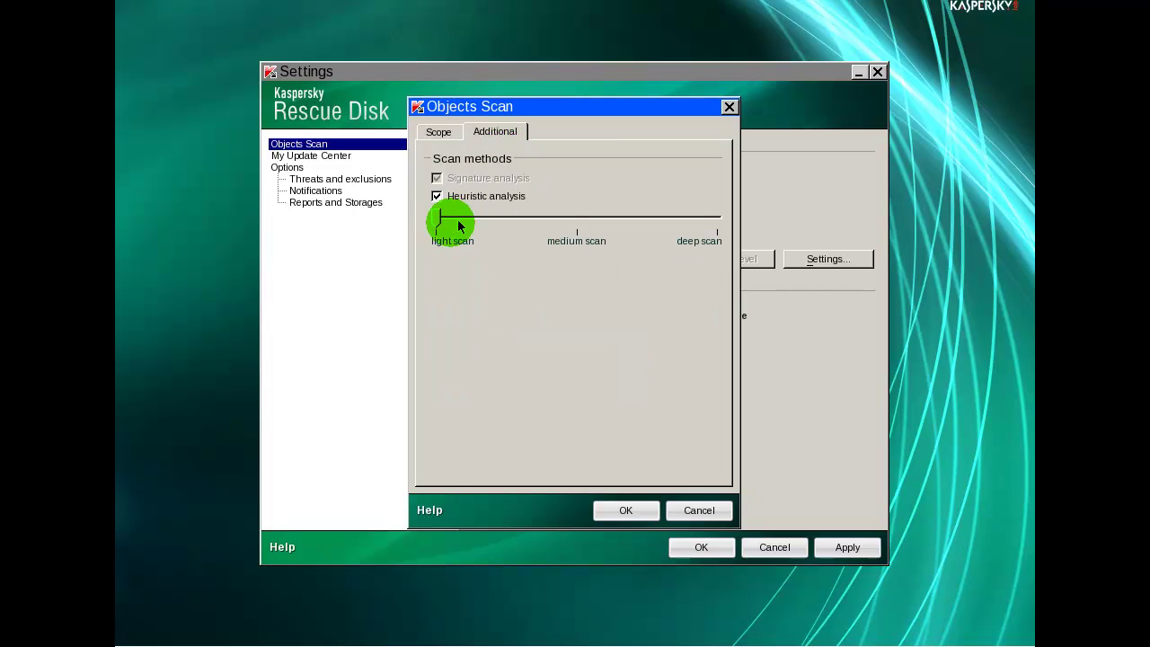
{"action": "left_click_drag", "start_coordinate": [440, 222], "coordinate": [670, 229]}
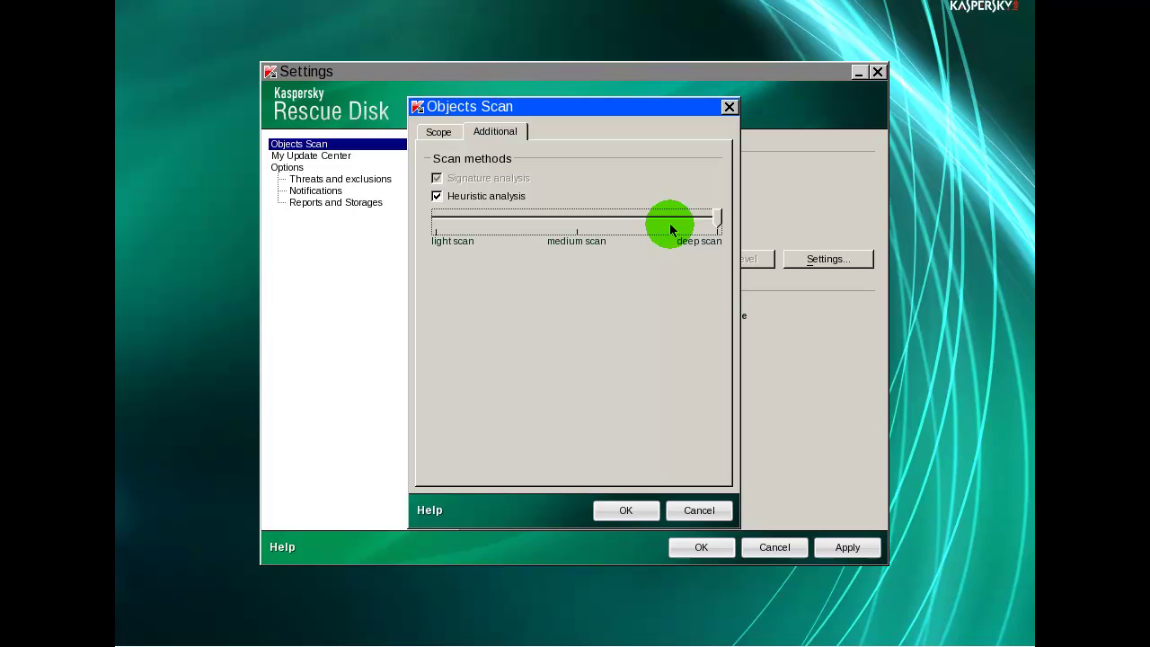
{"action": "left_click", "coordinate": [620, 509]}
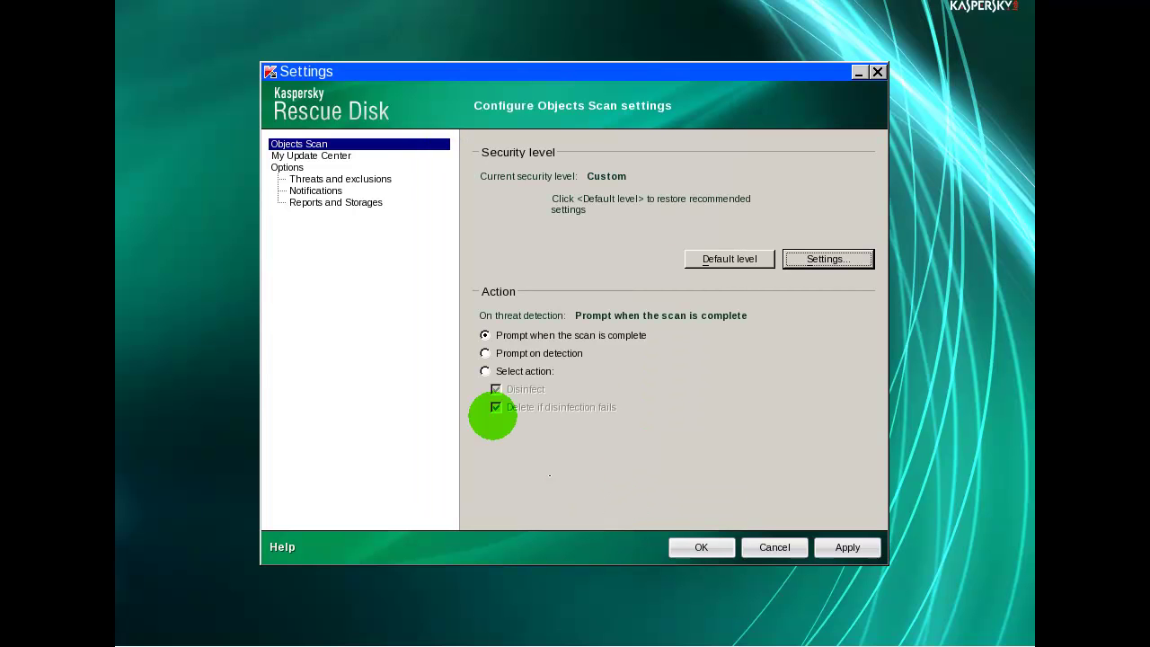
Step: Enable detection of the Other category of potentially unwanted software in the Threats and exclusions settings
{"action": "left_click", "coordinate": [292, 168]}
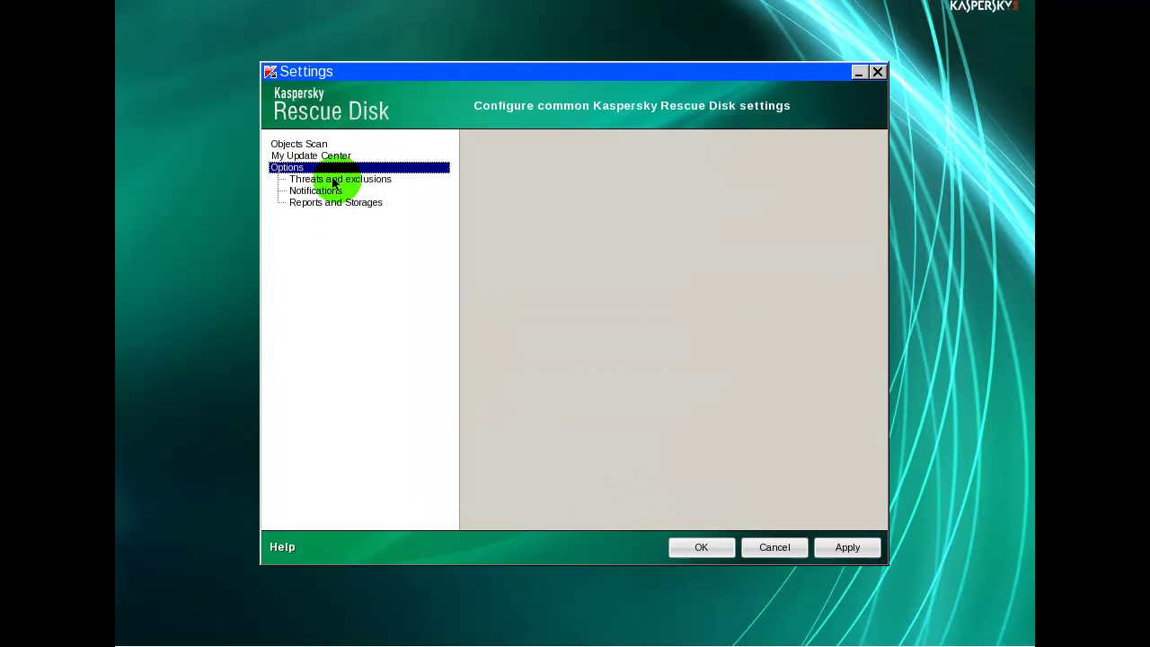
{"action": "left_click", "coordinate": [333, 180]}
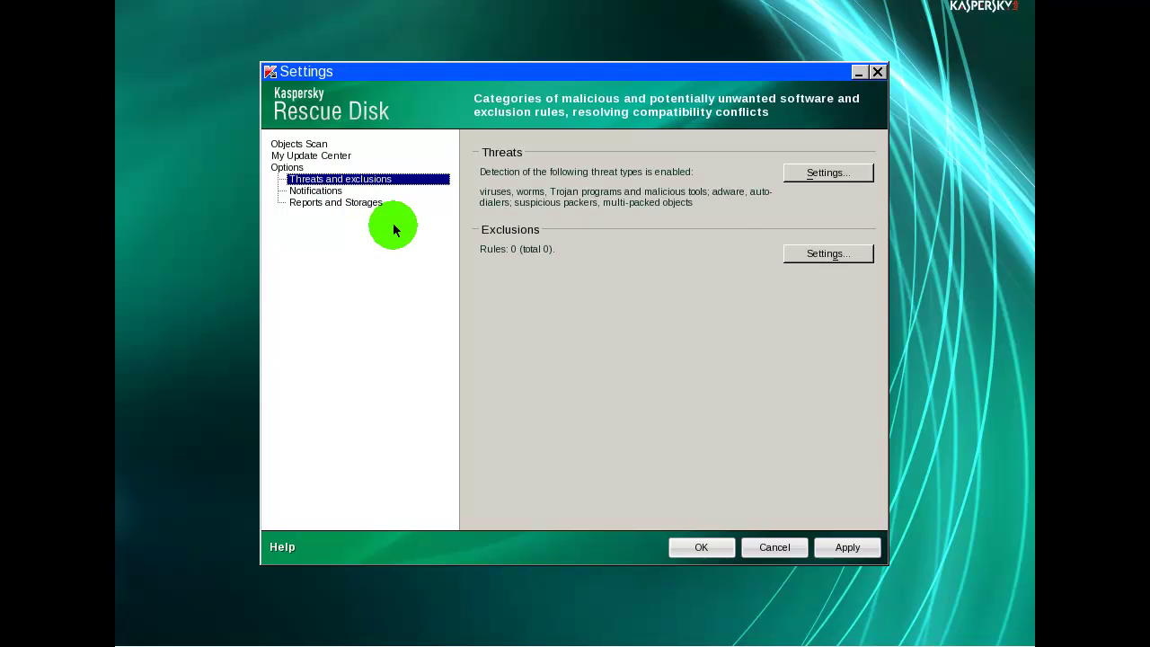
{"action": "left_click", "coordinate": [845, 174]}
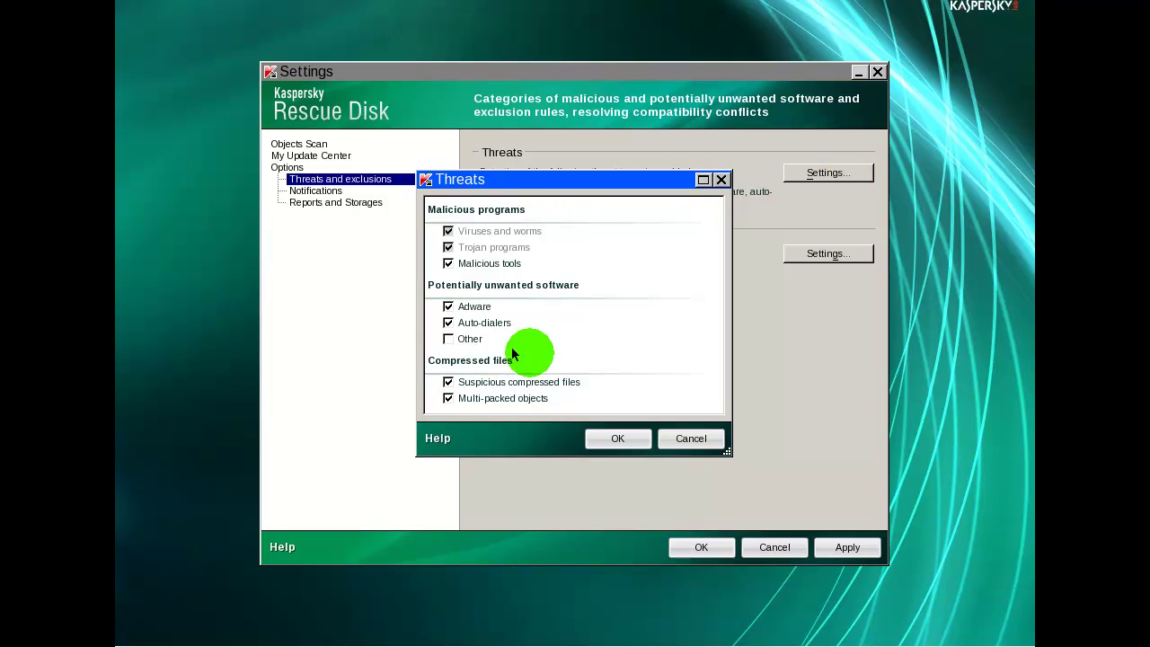
{"action": "left_click", "coordinate": [449, 341]}
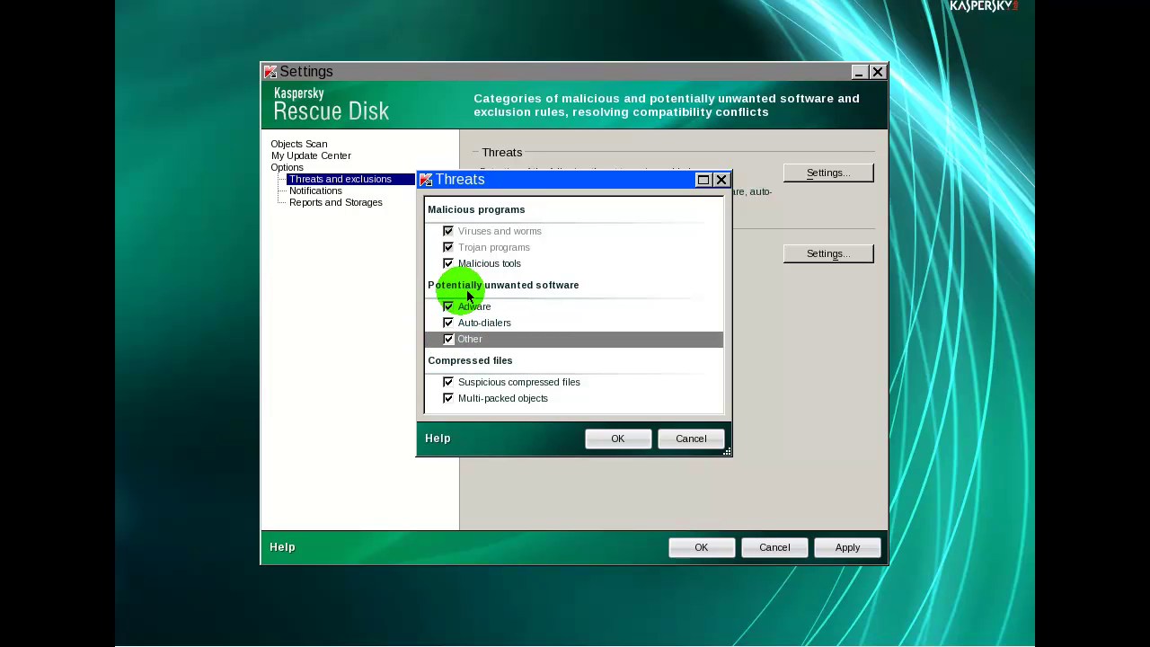
{"action": "left_click", "coordinate": [620, 437]}
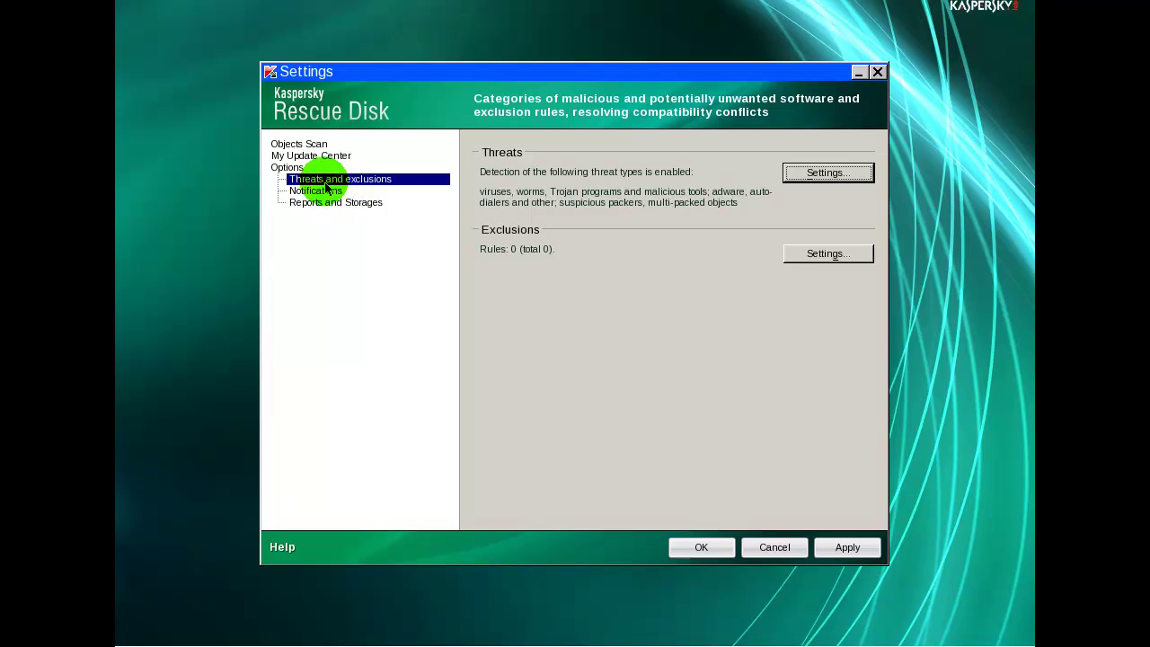
Step: Set the Objects Scan action on threat detection to Disinfect, with Delete if disinfection fails
{"action": "left_click", "coordinate": [297, 145]}
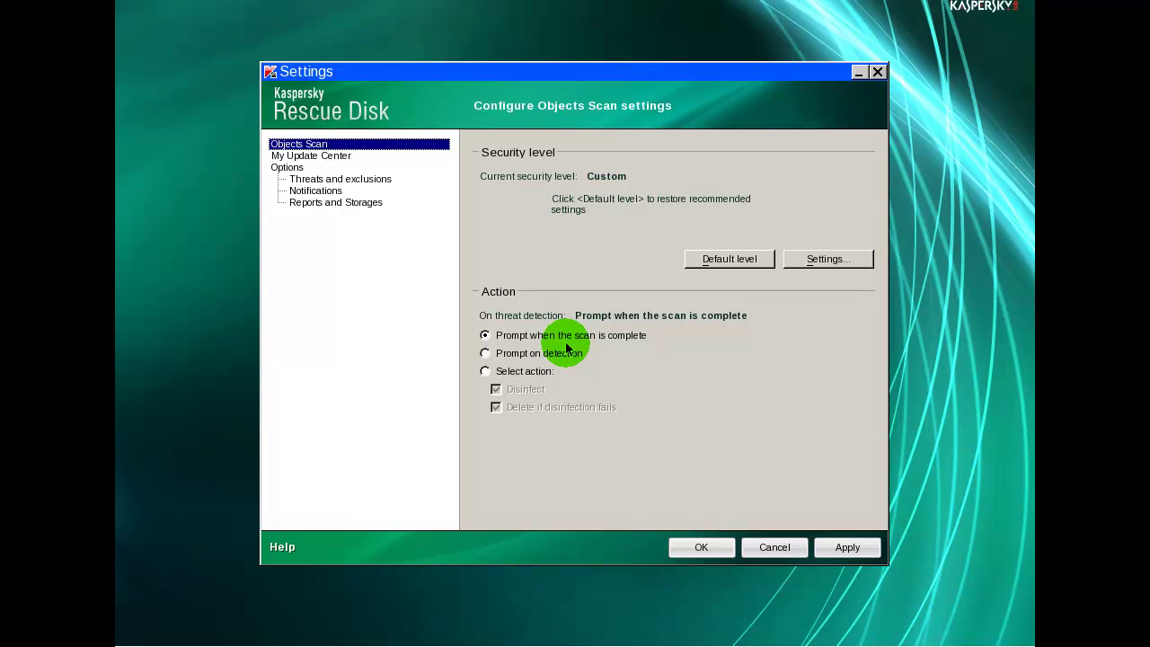
{"action": "left_click", "coordinate": [486, 374]}
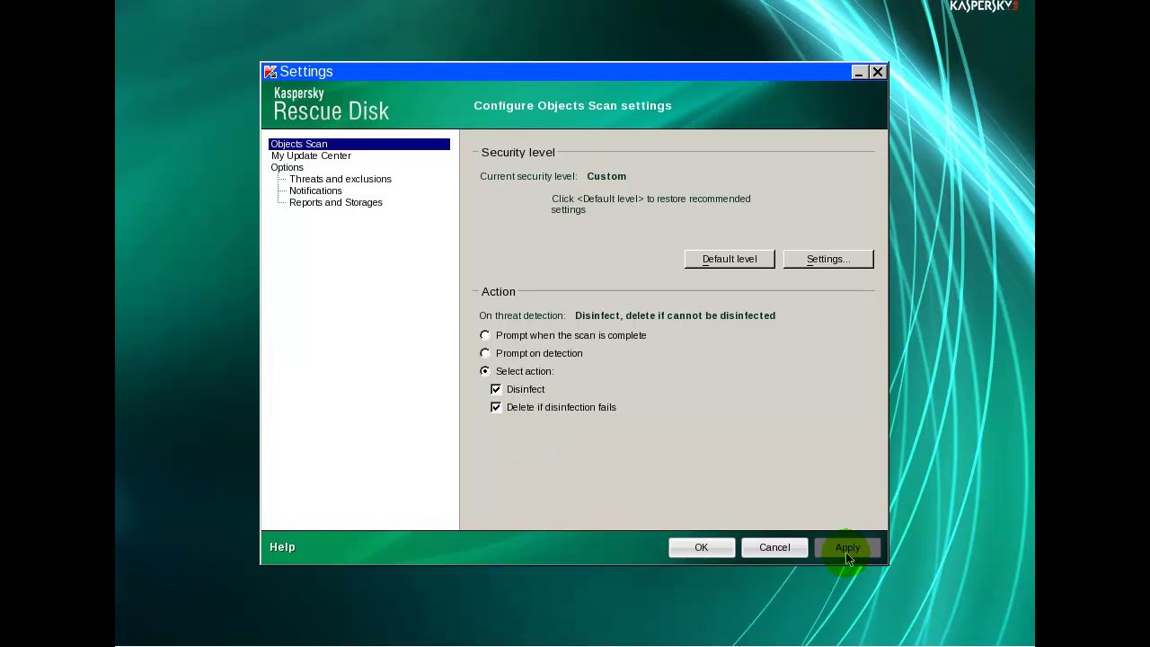
Step: Save the scan settings and start the objects scan of the disk boot sectors, hidden startup objects and drive C:
{"action": "left_click", "coordinate": [707, 547]}
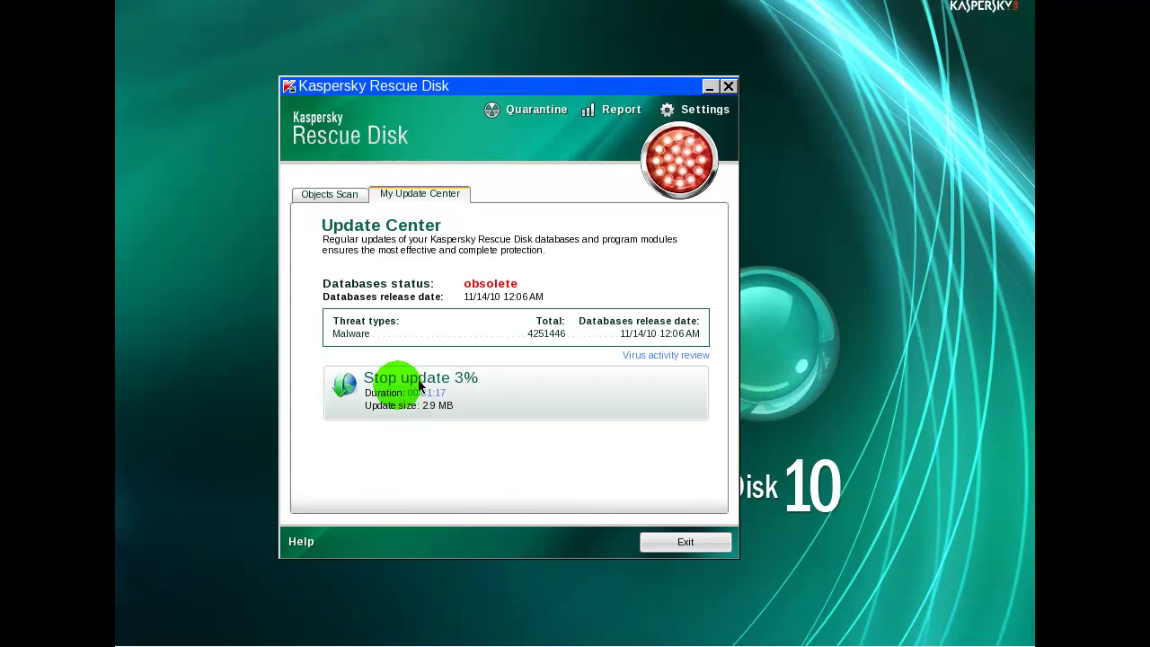
{"action": "left_click", "coordinate": [384, 383]}
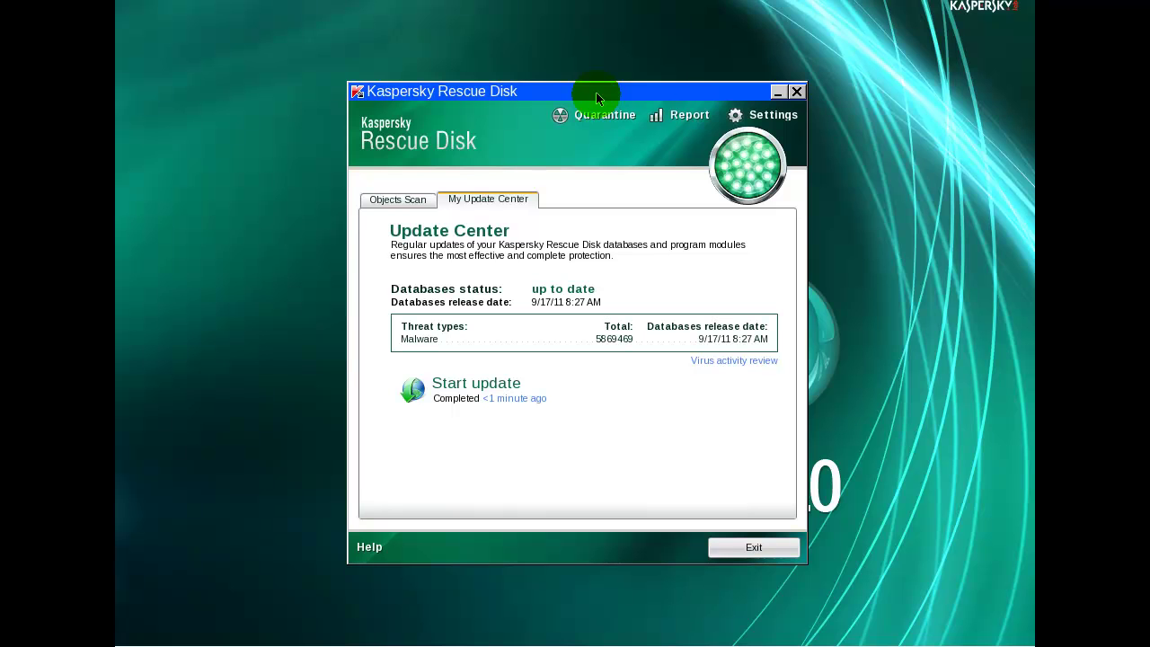
{"action": "left_click", "coordinate": [398, 203]}
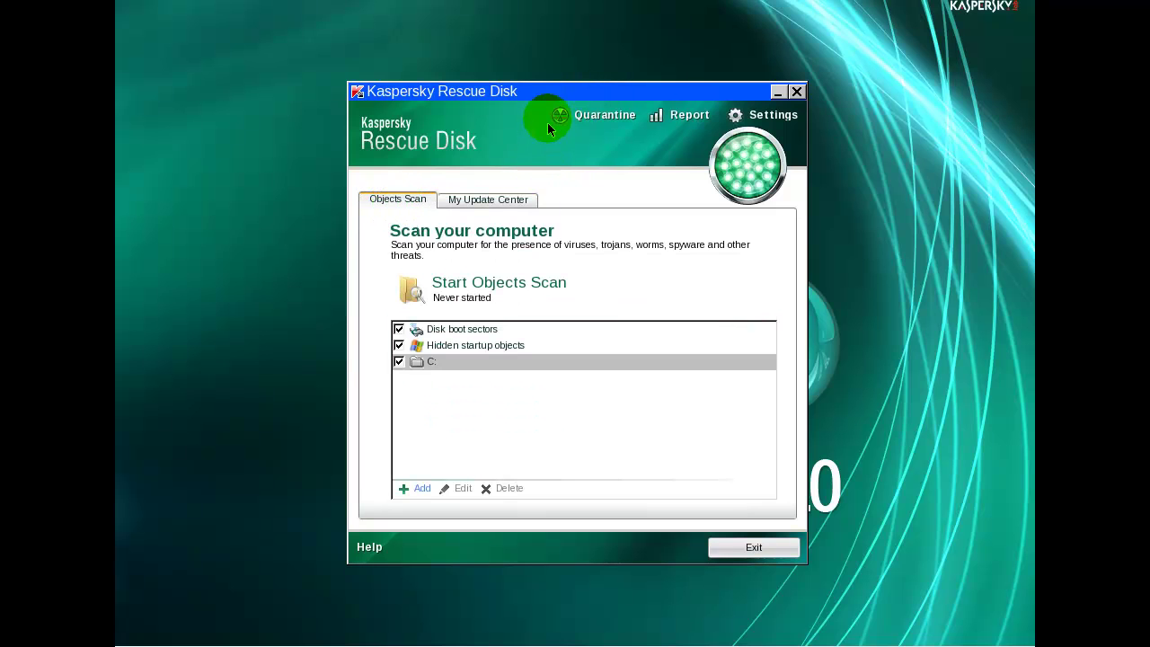
{"action": "left_click_drag", "start_coordinate": [556, 92], "coordinate": [608, 67]}
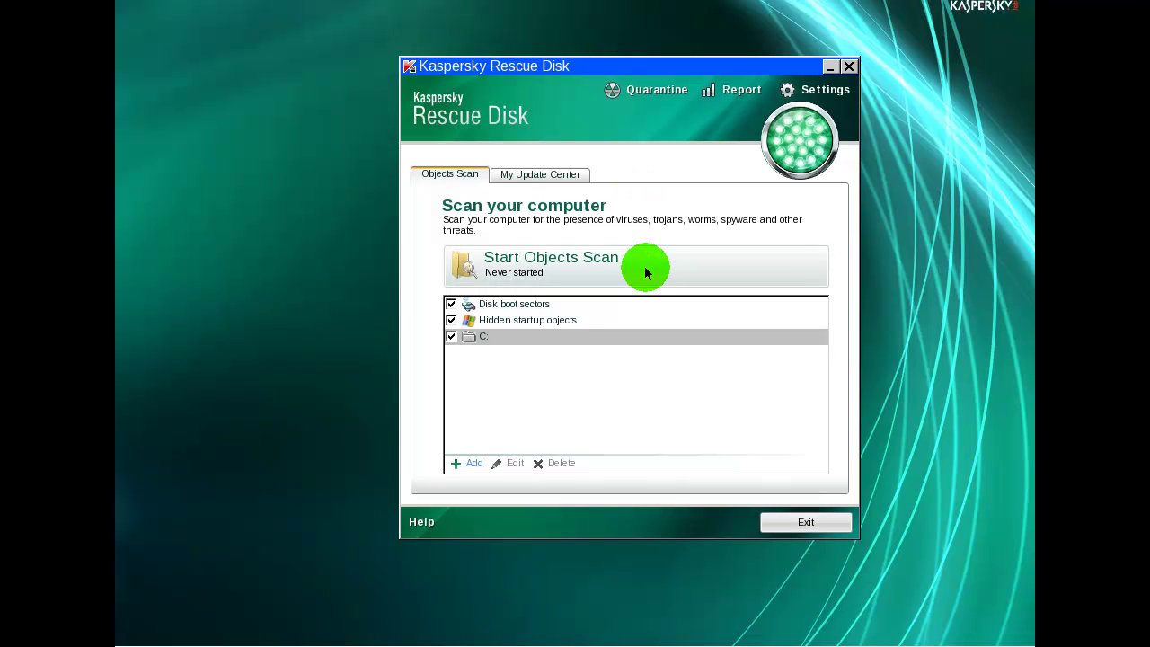
{"action": "left_click", "coordinate": [522, 259]}
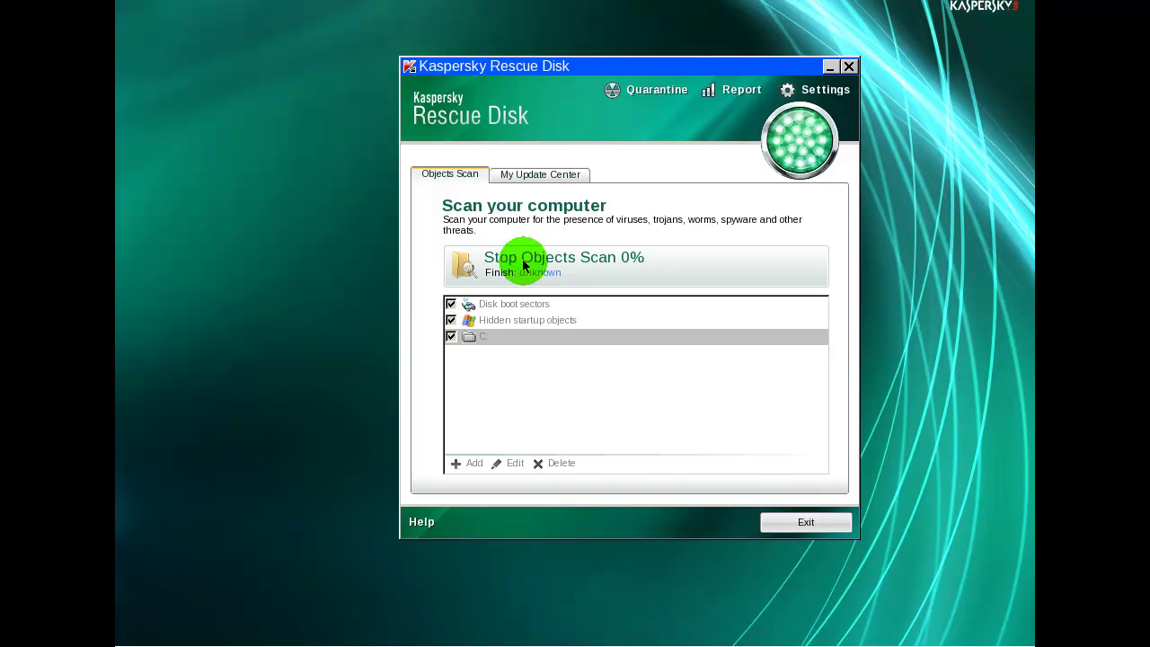
{"action": "left_click", "coordinate": [522, 262]}
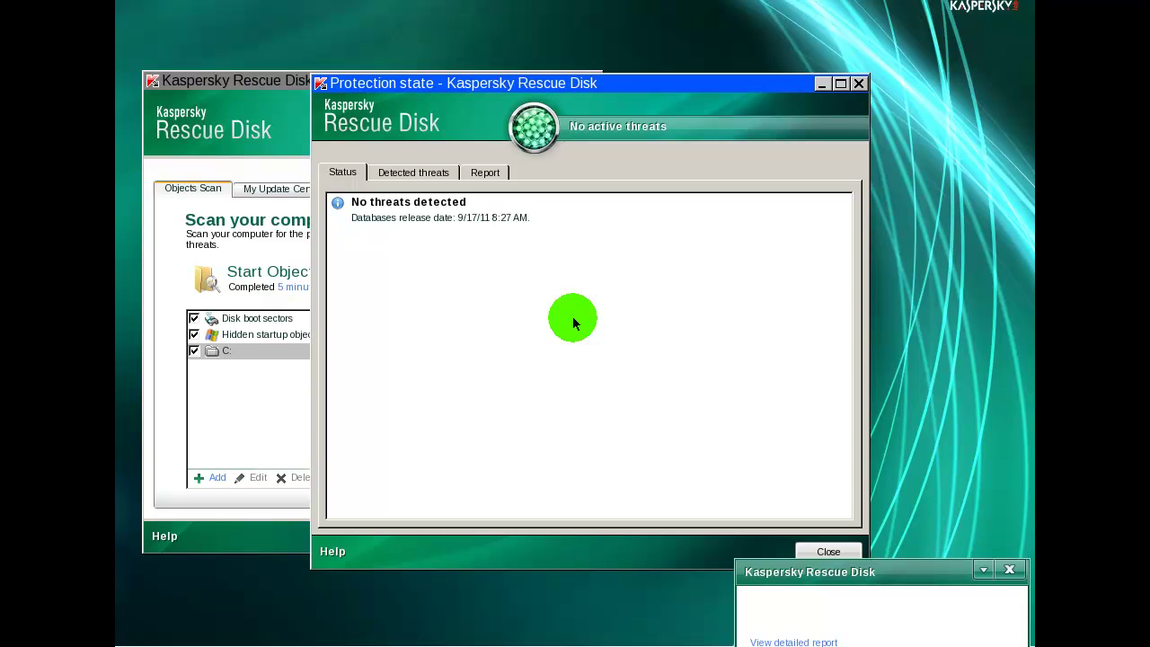
Step: Close the protection status window and open the scan report's list of detected threats in a maximized window
{"action": "left_click", "coordinate": [842, 550]}
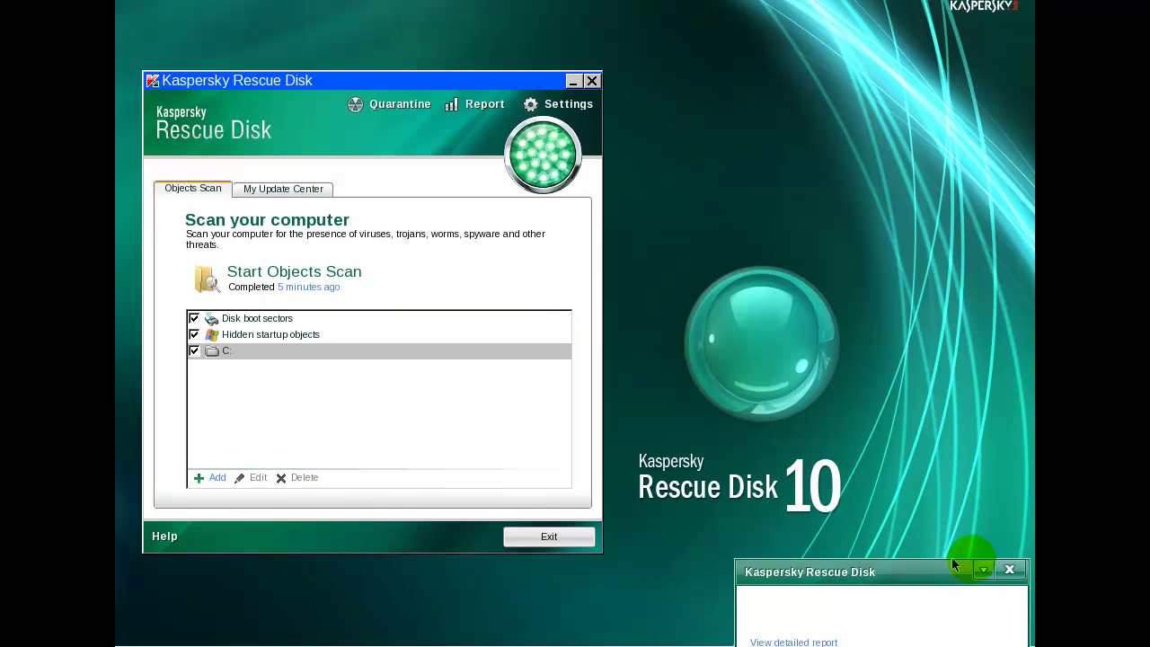
{"action": "left_click", "coordinate": [1013, 569]}
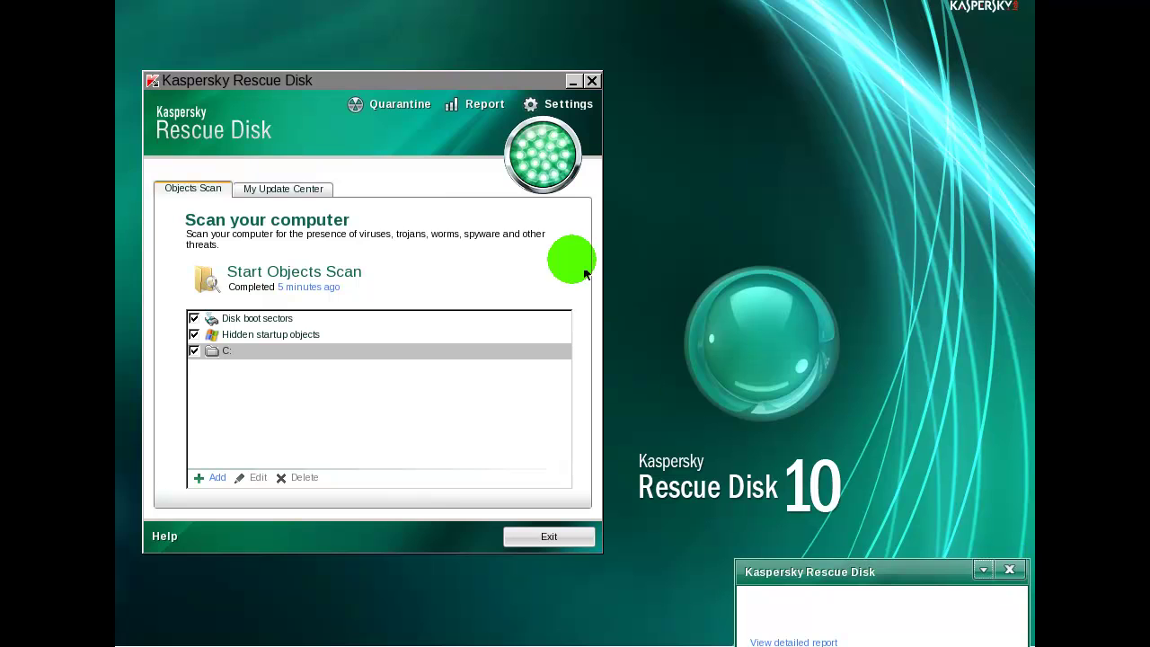
{"action": "left_click", "coordinate": [485, 106]}
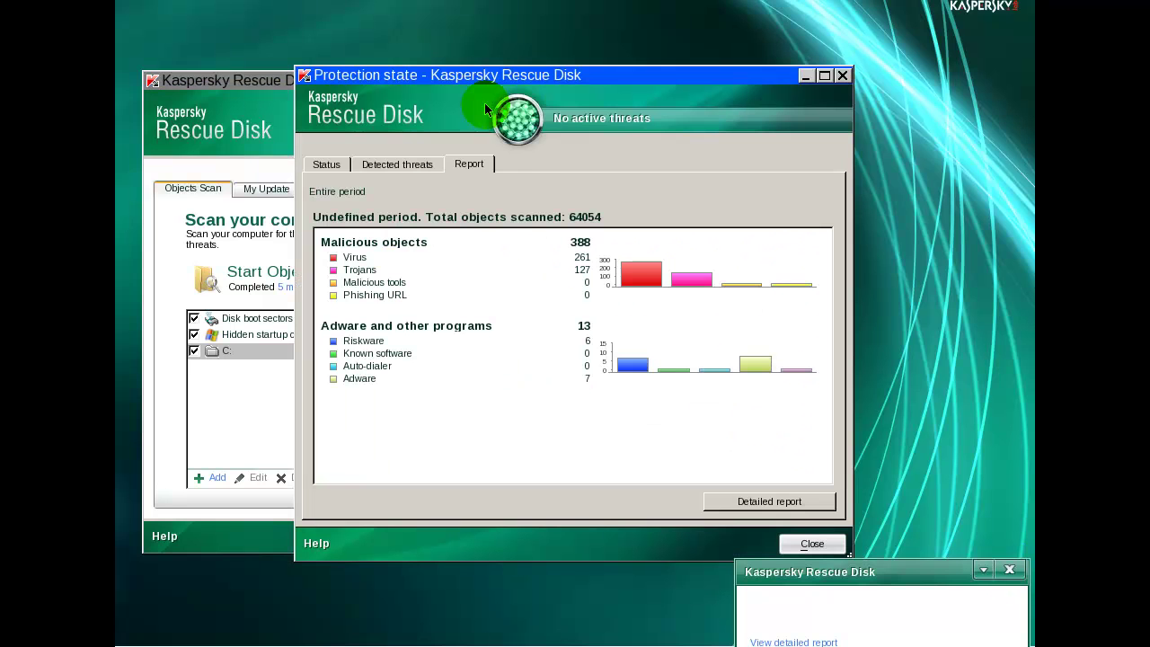
{"action": "left_click", "coordinate": [386, 170]}
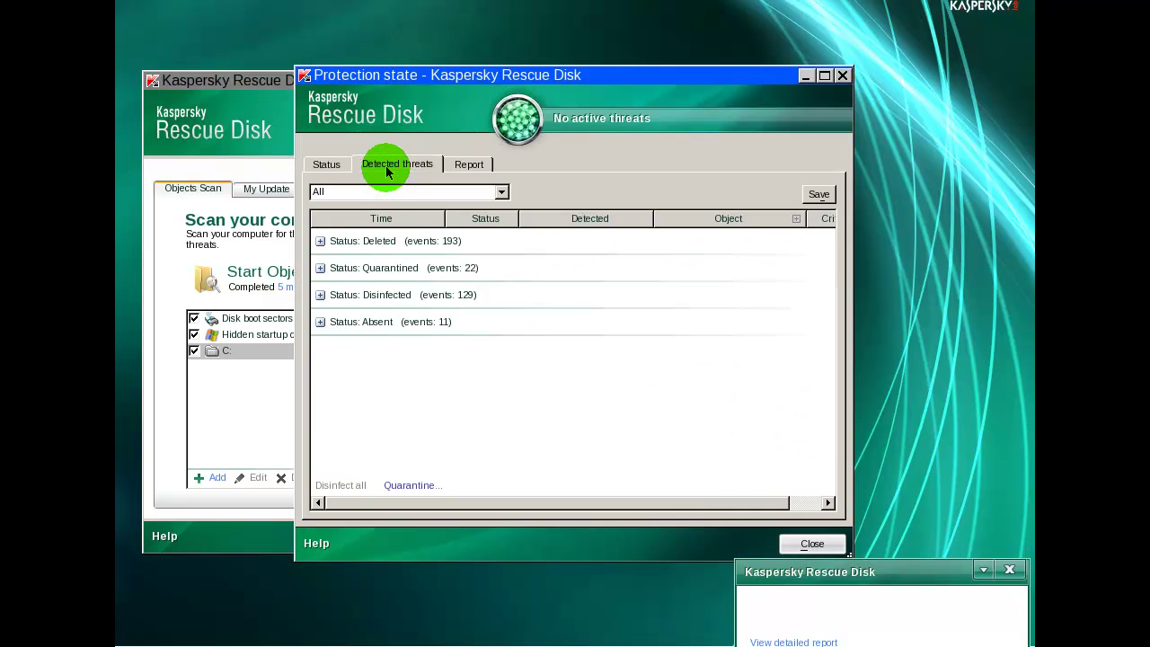
{"action": "left_click", "coordinate": [826, 78]}
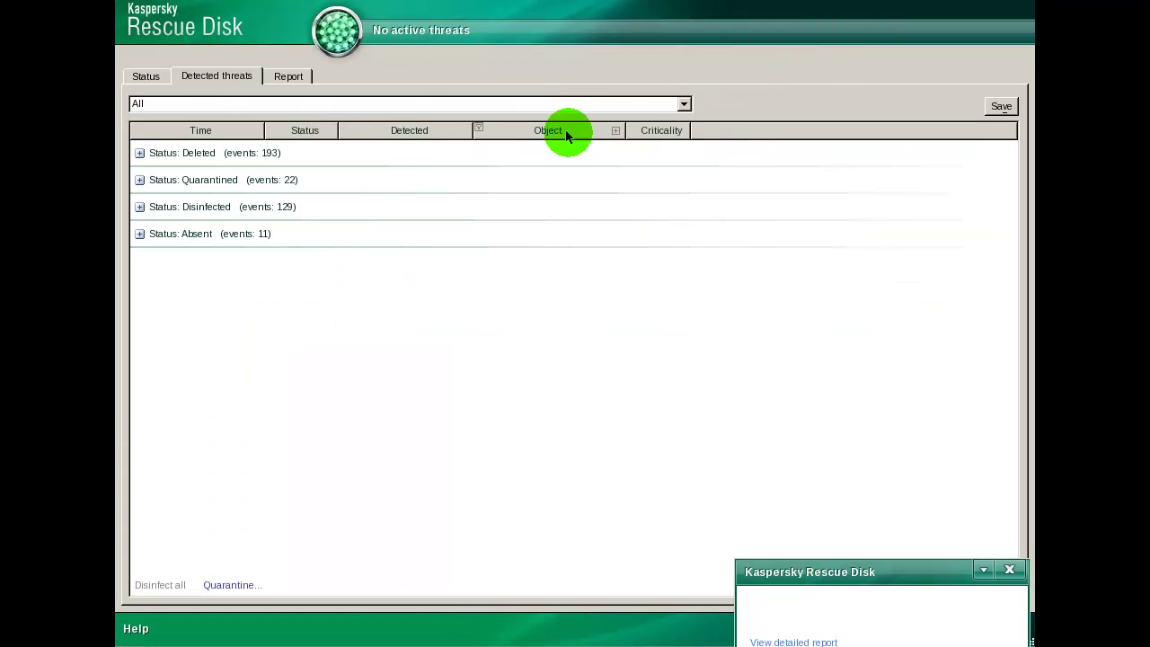
Step: Expand the Deleted threats, widen the Object column and examine the malware names and file paths before closing the report
{"action": "left_click", "coordinate": [139, 153]}
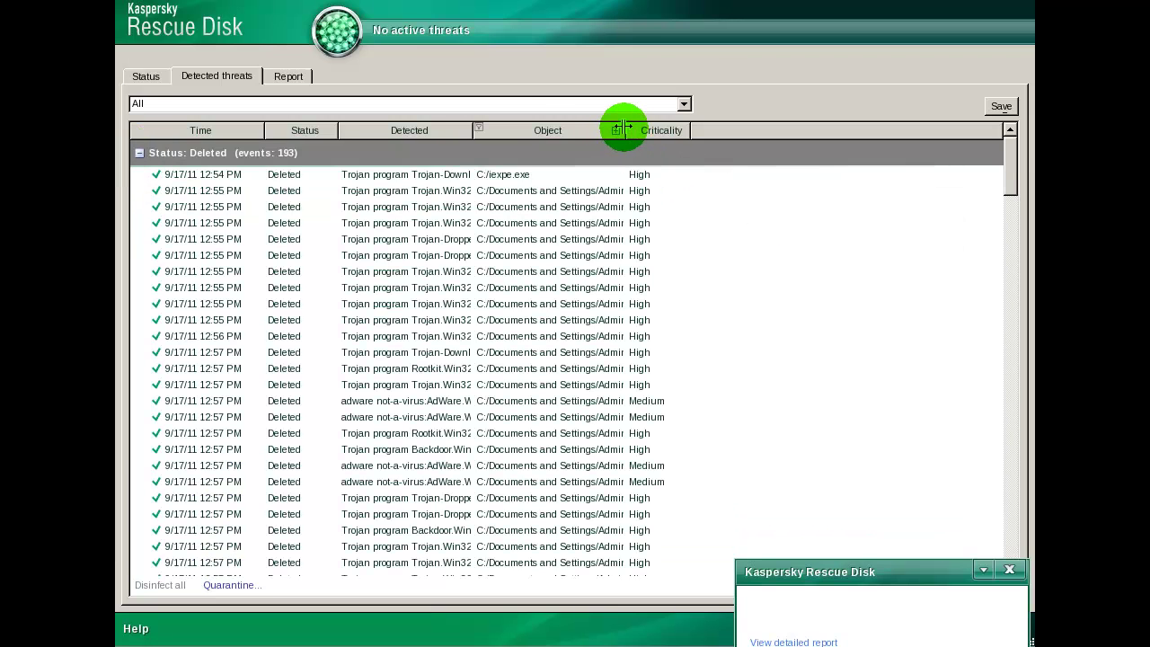
{"action": "left_click_drag", "start_coordinate": [624, 129], "coordinate": [886, 133]}
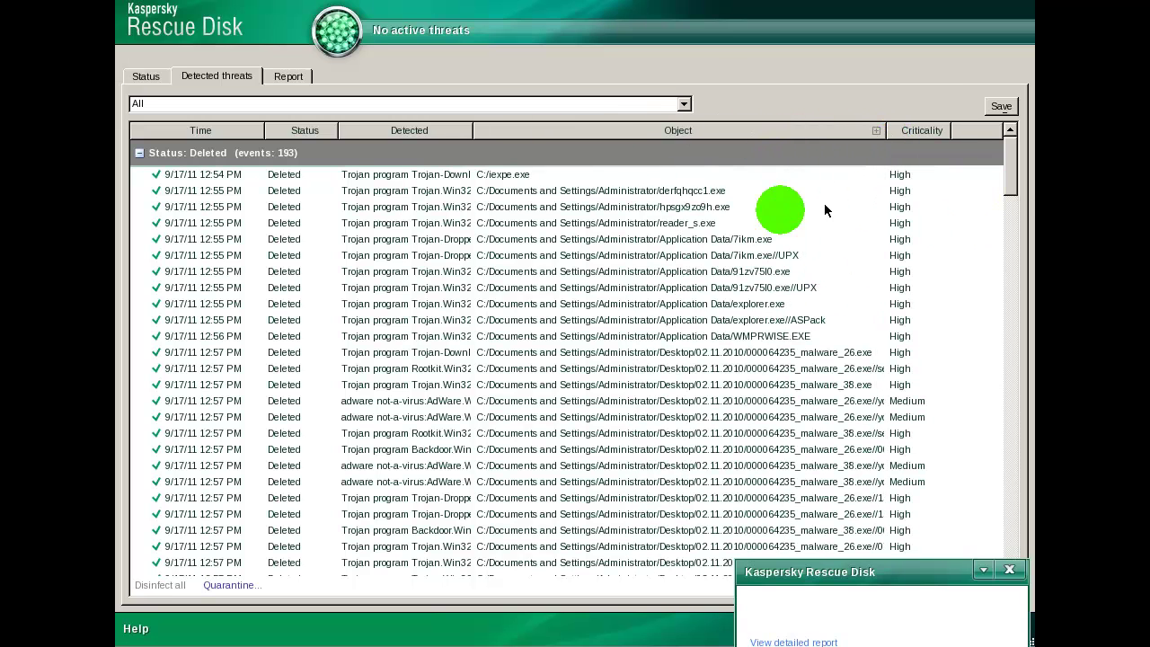
{"action": "left_click", "coordinate": [449, 191]}
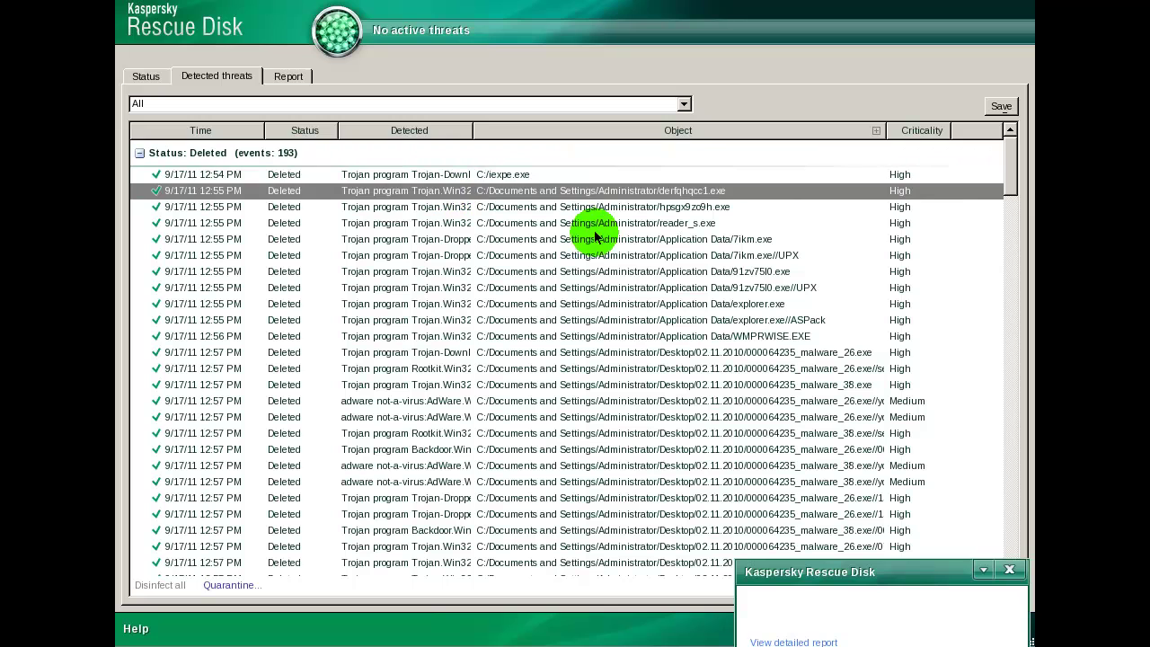
{"action": "left_click", "coordinate": [665, 240]}
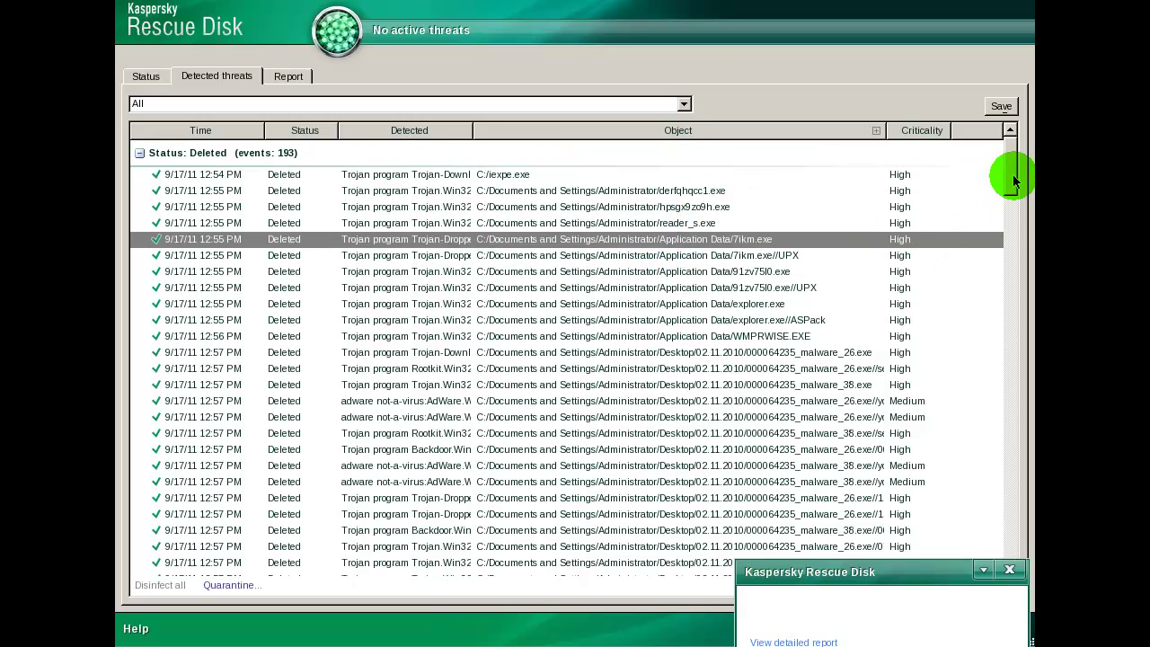
{"action": "left_click_drag", "start_coordinate": [1014, 174], "coordinate": [1006, 248]}
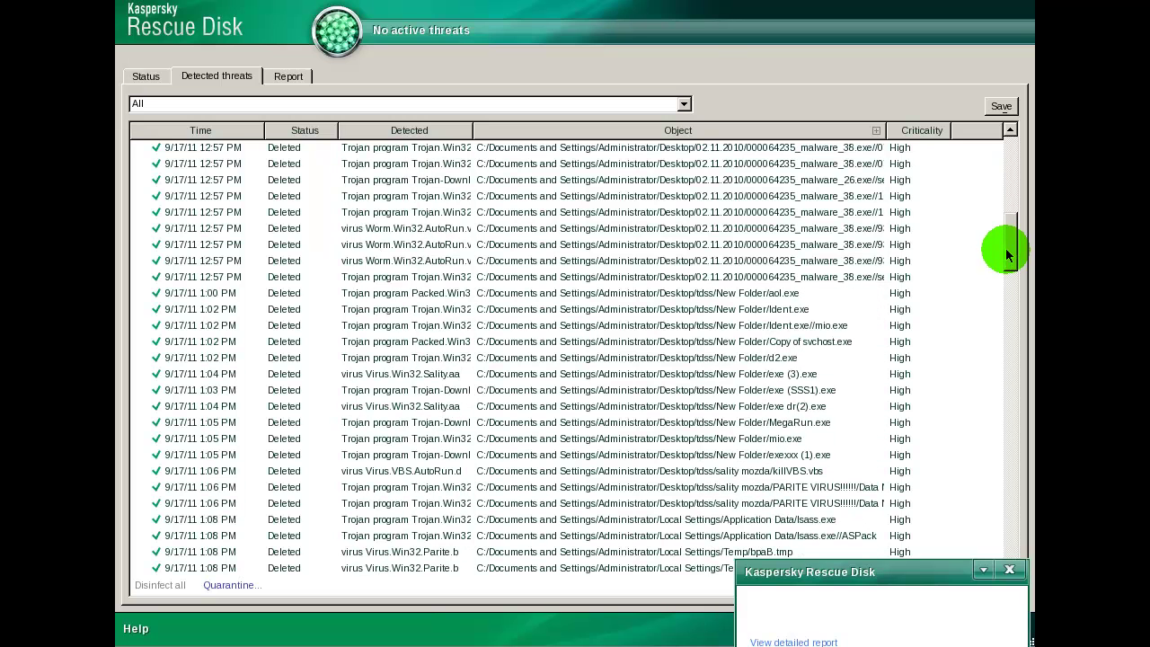
{"action": "left_click", "coordinate": [401, 372]}
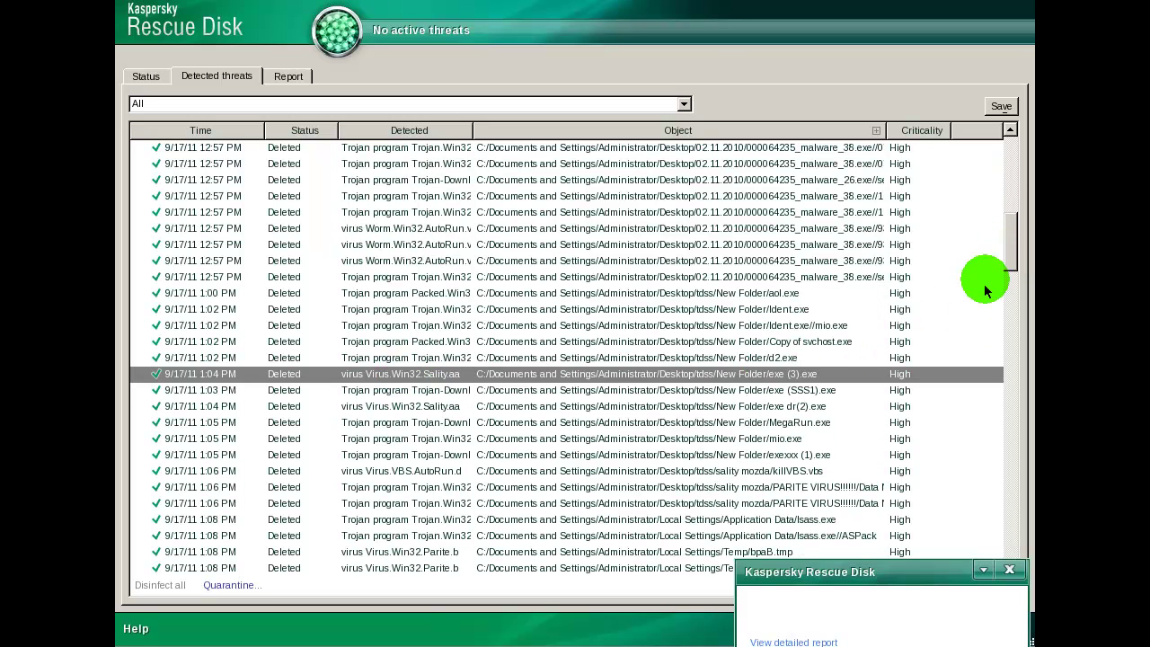
{"action": "left_click_drag", "start_coordinate": [1006, 243], "coordinate": [1006, 479]}
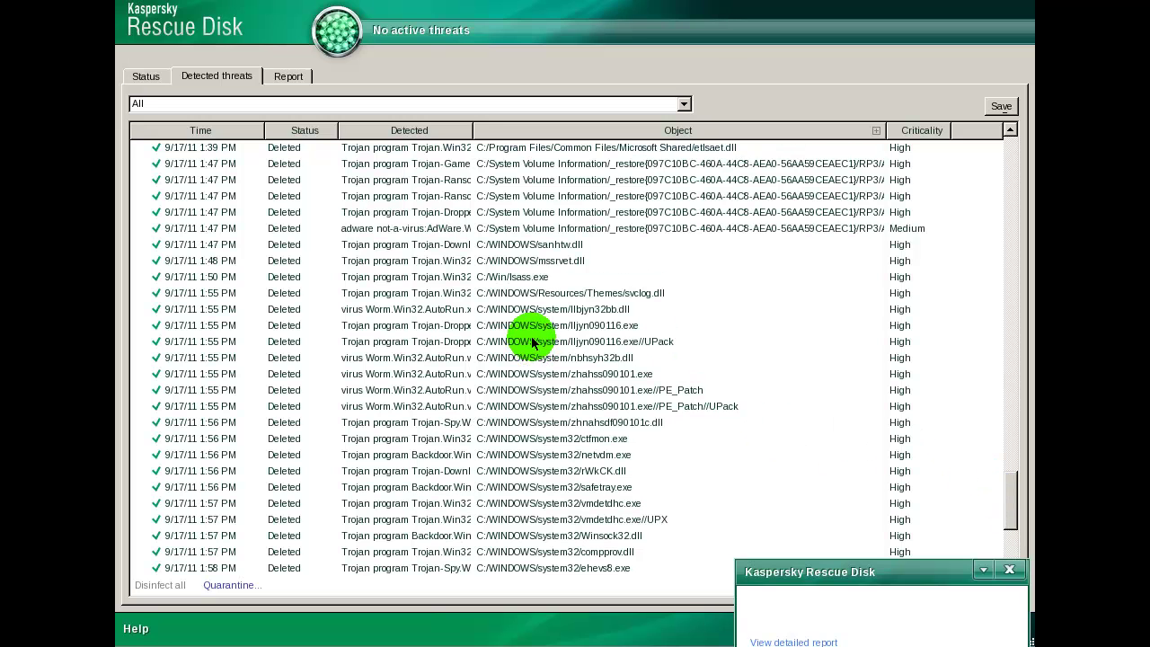
{"action": "left_click", "coordinate": [542, 457]}
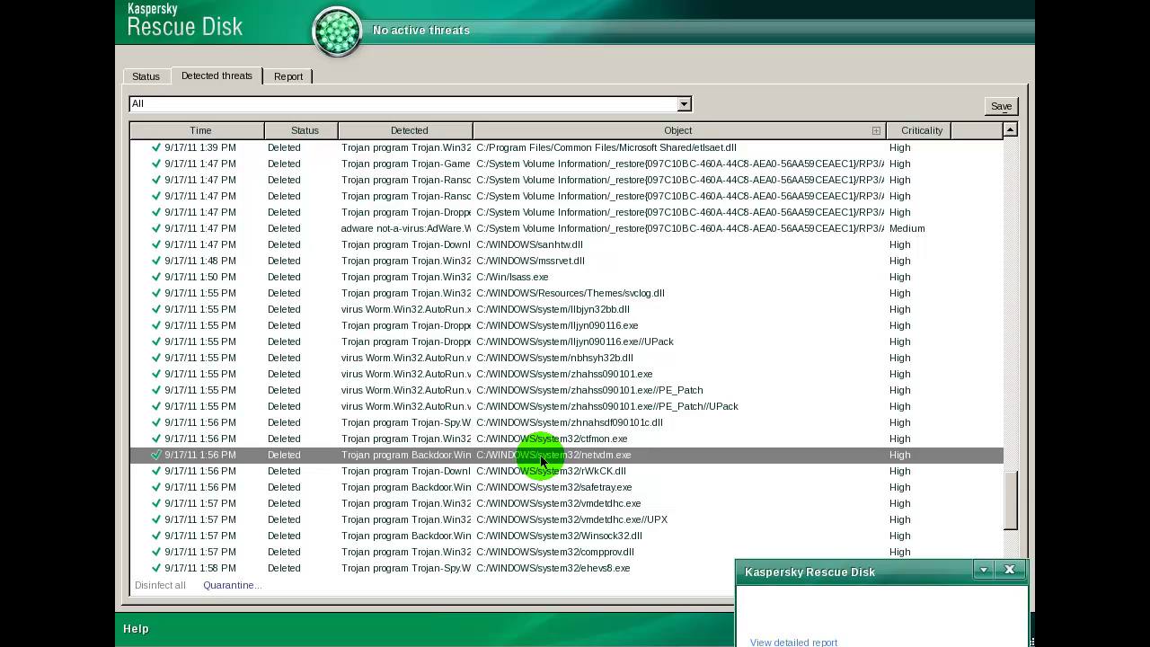
{"action": "left_click", "coordinate": [1015, 575]}
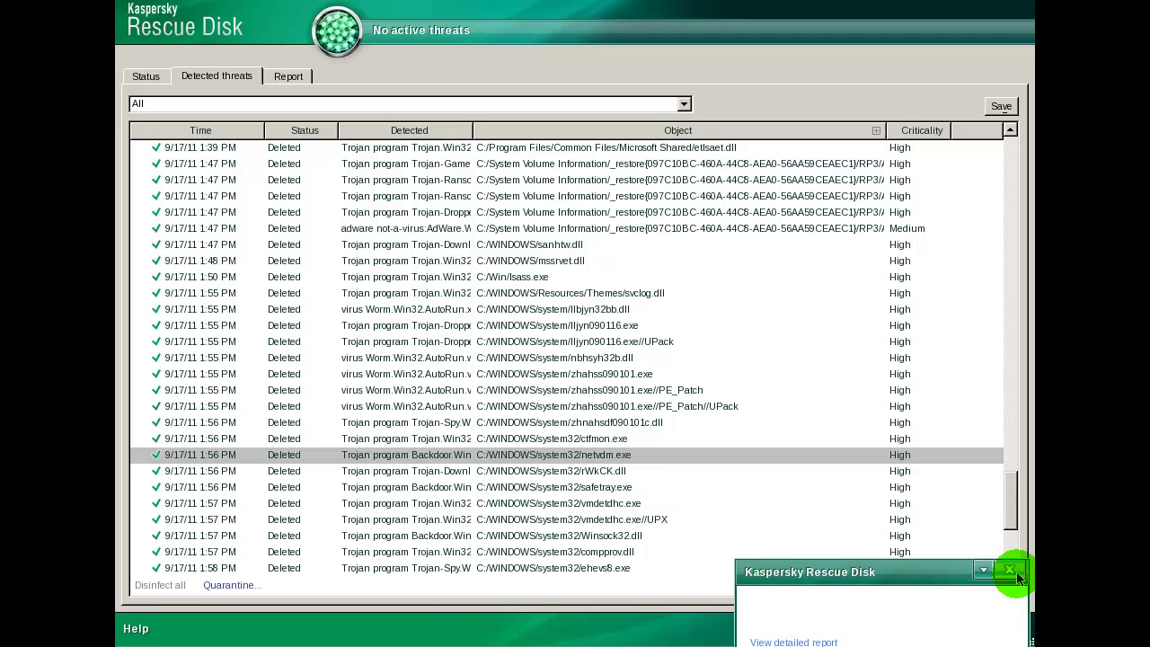
{"action": "left_click", "coordinate": [1011, 516]}
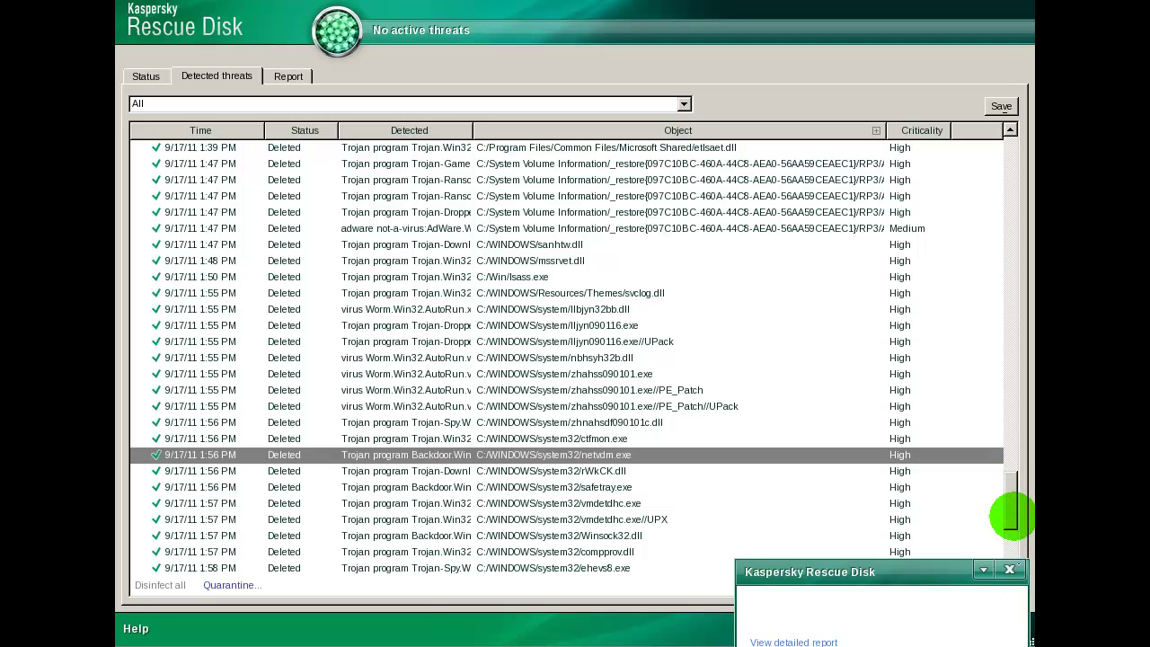
{"action": "left_click_drag", "start_coordinate": [1011, 517], "coordinate": [1010, 548]}
{"action": "left_click", "coordinate": [1028, 4]}
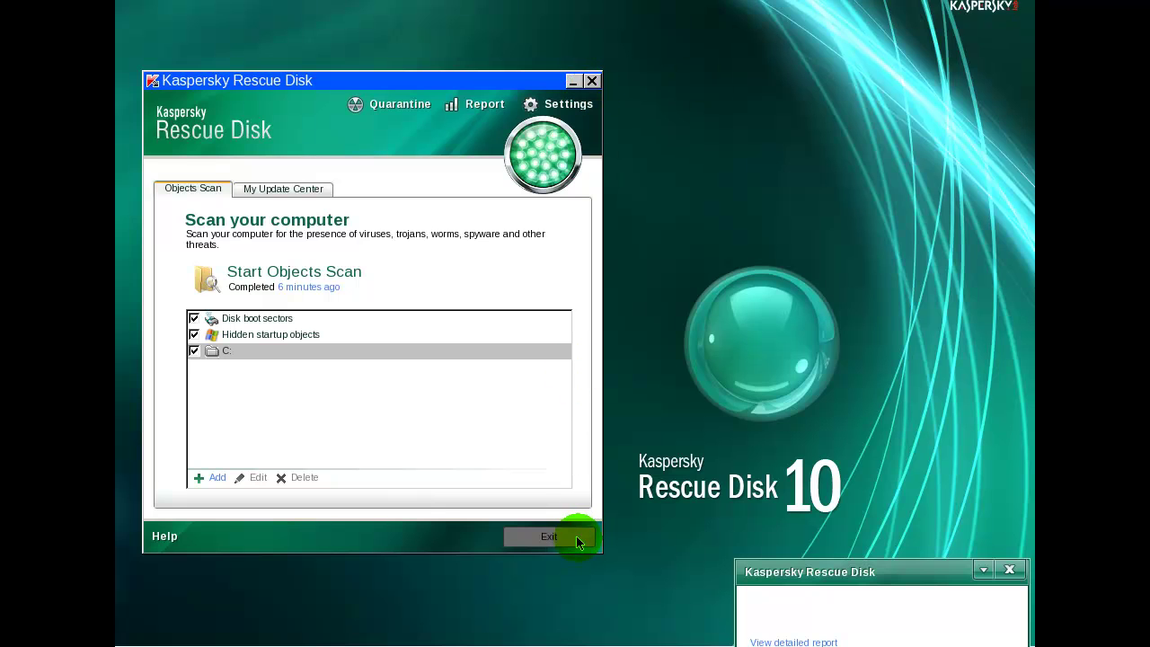
Step: Exit Kaspersky Rescue Disk, confirm the exit and restart the virtual machine into Windows XP
{"action": "left_click", "coordinate": [580, 555]}
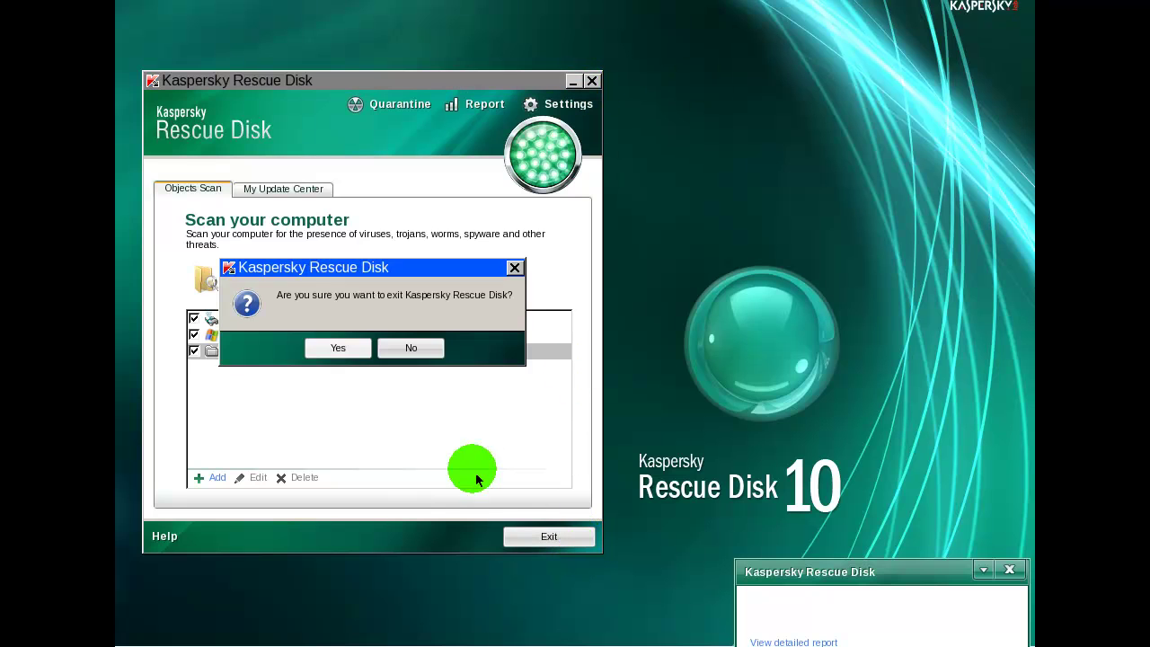
{"action": "left_click", "coordinate": [339, 350]}
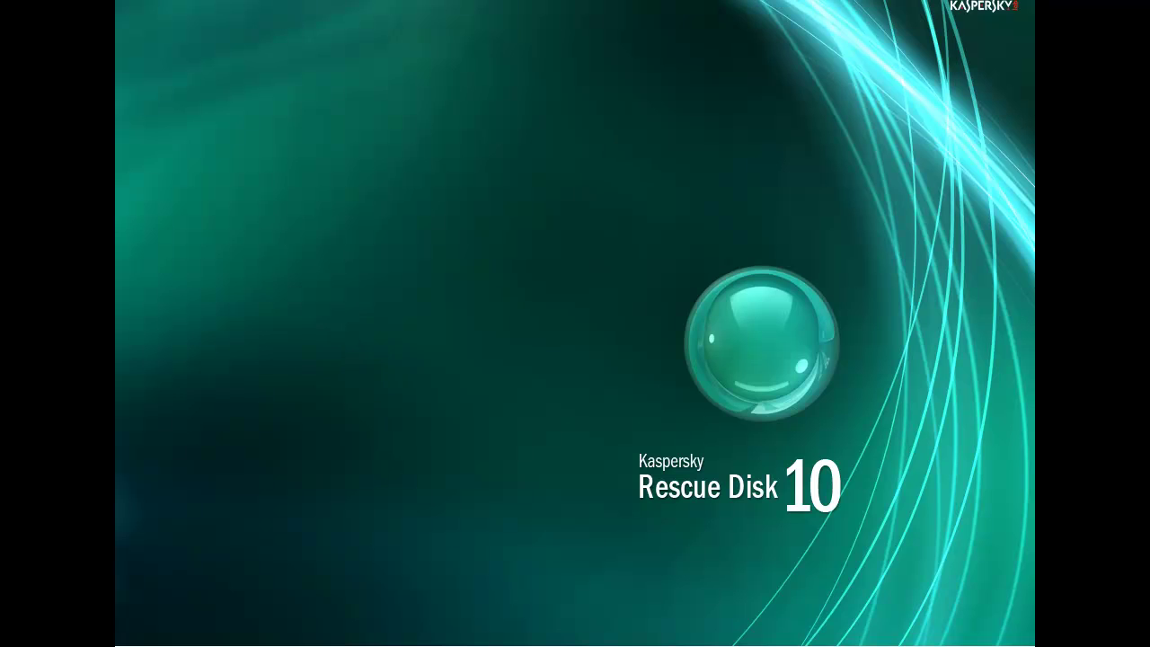
{"action": "key", "text": "alt+m"}
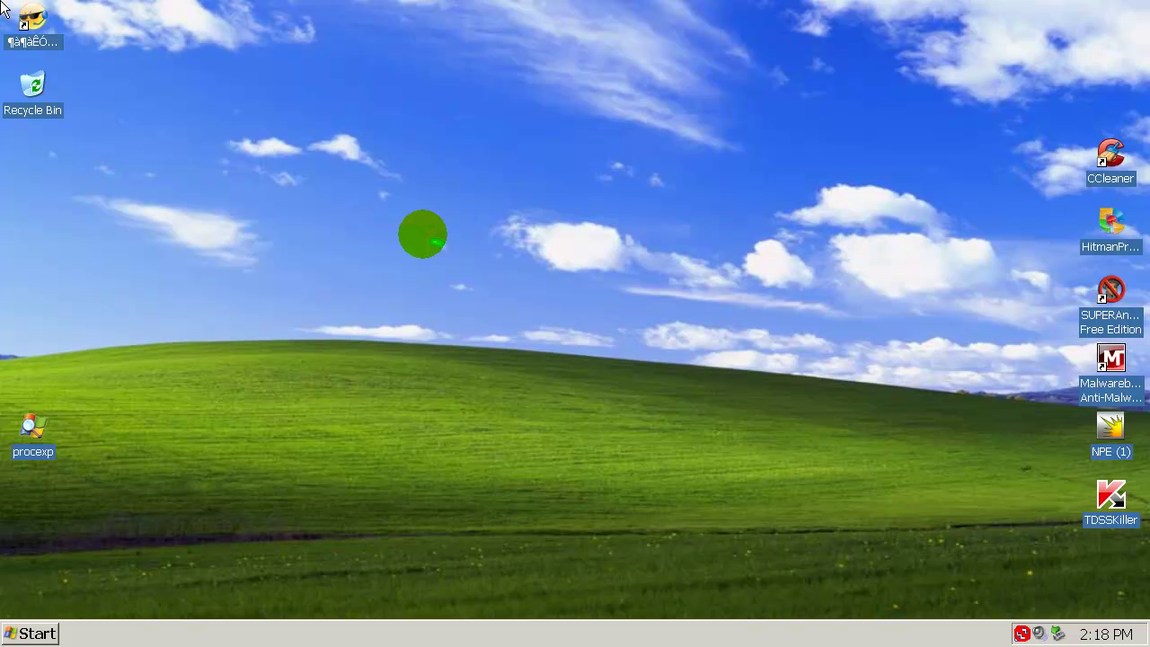
{"action": "right_click", "coordinate": [375, 255]}
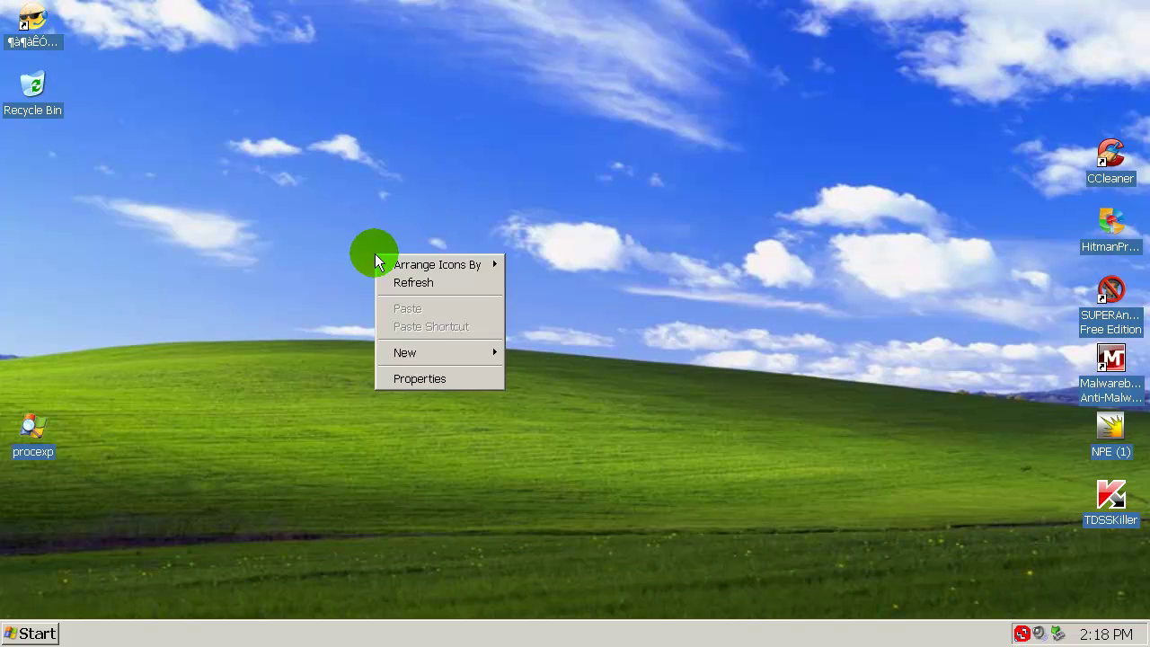
{"action": "left_click", "coordinate": [406, 283]}
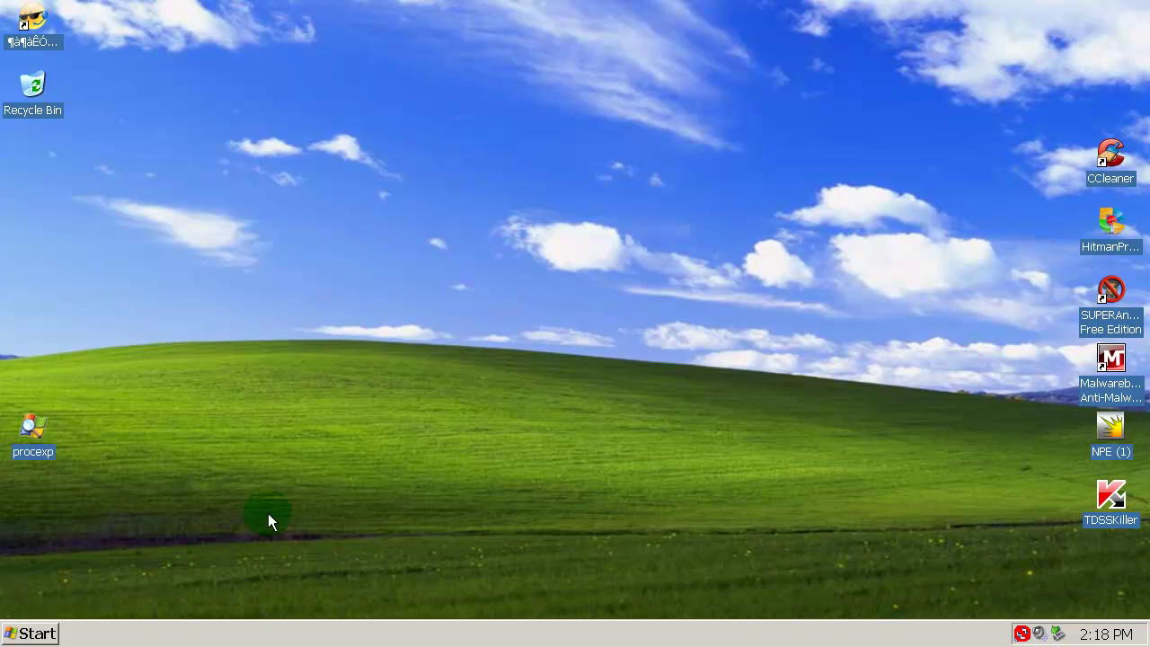
{"action": "right_click", "coordinate": [513, 413]}
{"action": "left_click", "coordinate": [561, 438]}
{"action": "right_click", "coordinate": [567, 448]}
{"action": "left_click", "coordinate": [642, 474]}
Step: Launch TDSSKiller from the desktop and load its available program update
{"action": "right_click", "coordinate": [1112, 493]}
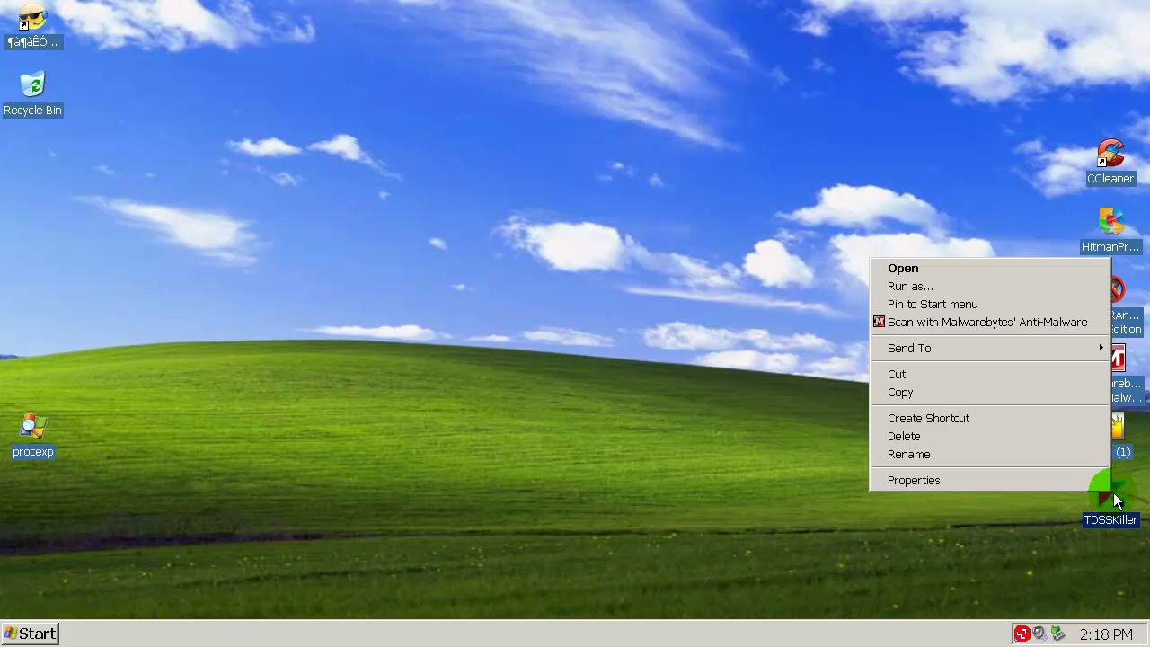
{"action": "left_click", "coordinate": [911, 262]}
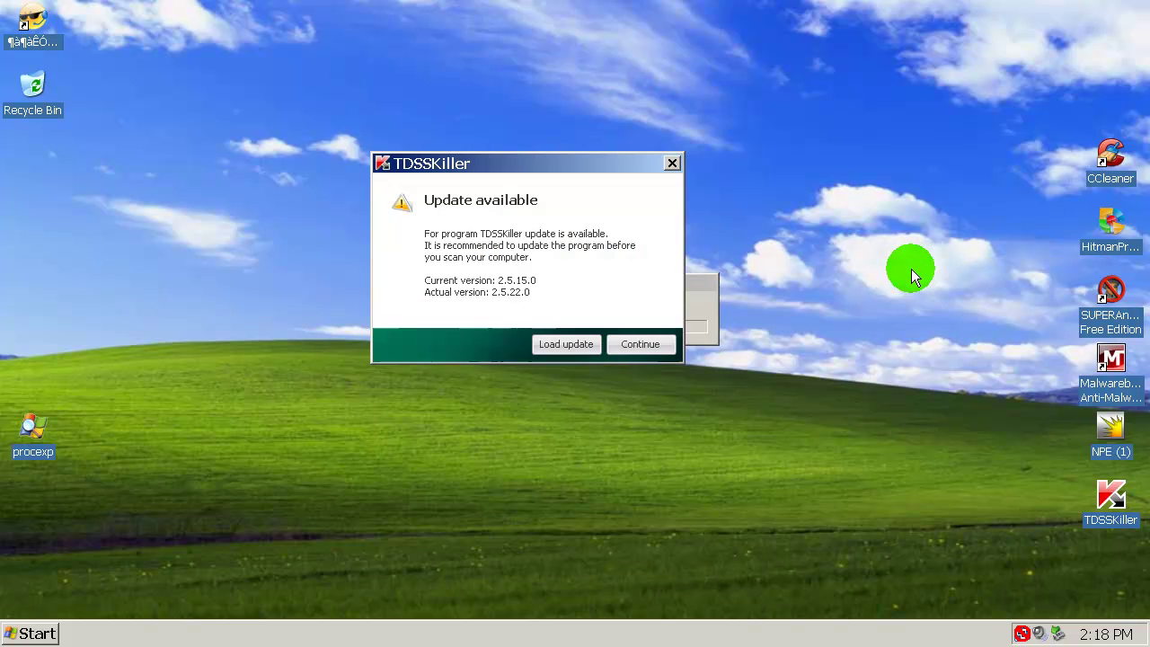
{"action": "left_click", "coordinate": [565, 344]}
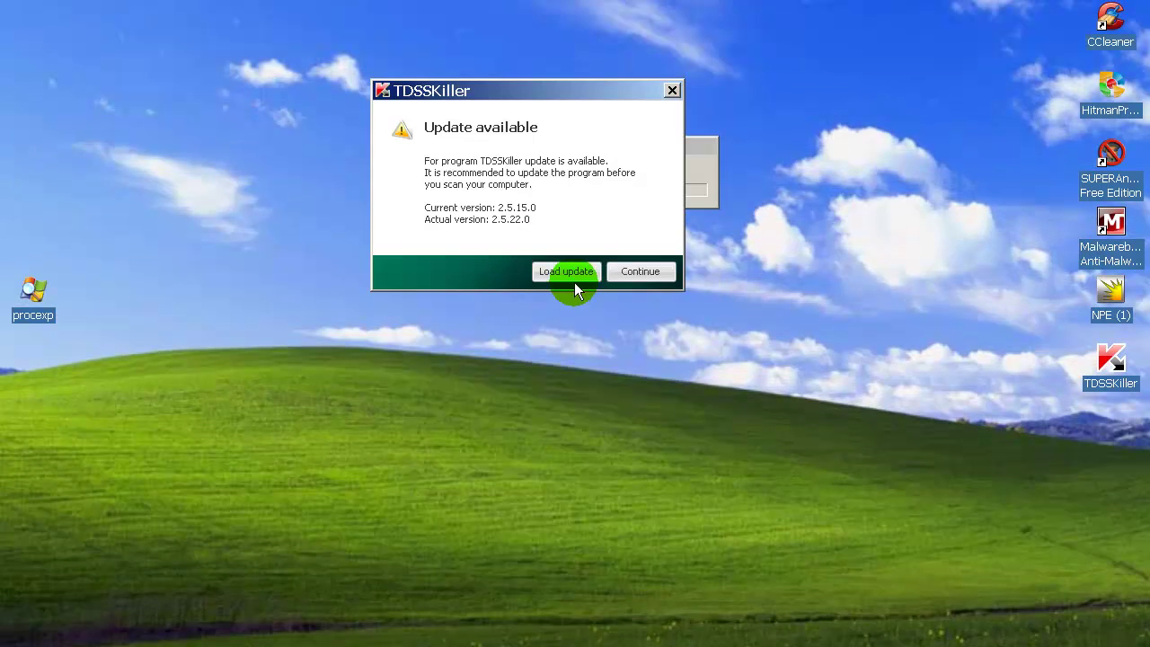
{"action": "left_click", "coordinate": [569, 274]}
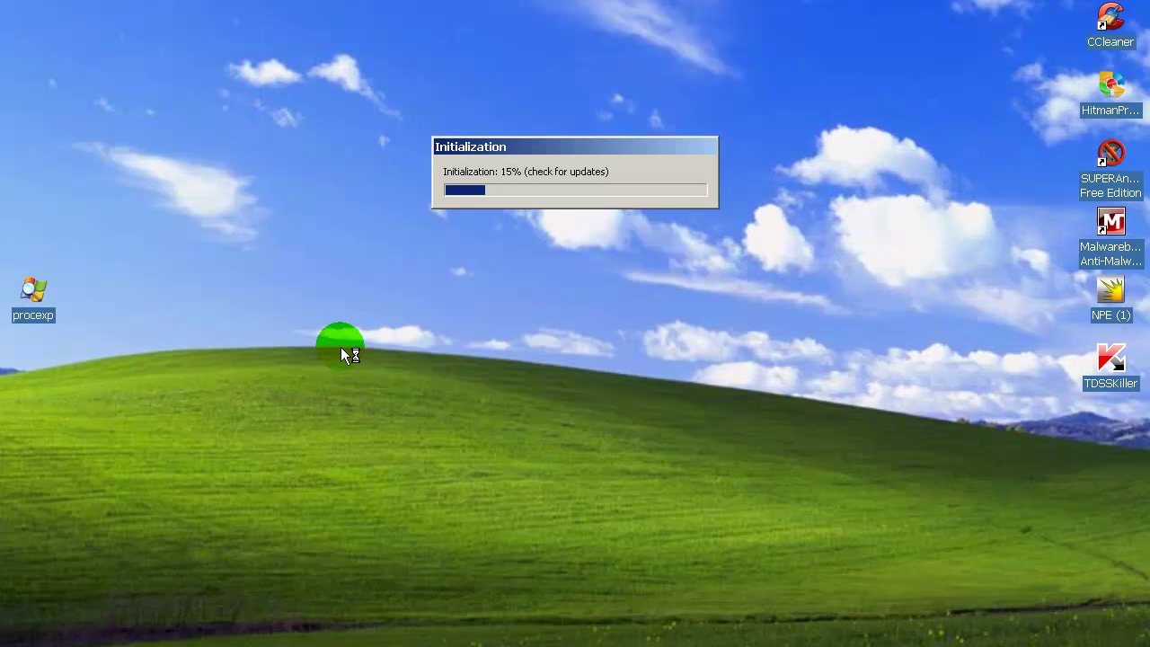
Step: Set the virtual machine's screen resolution to 1280 by 720 pixels, keep the new setting and refresh the desktop
{"action": "right_click", "coordinate": [304, 343]}
{"action": "left_click", "coordinate": [400, 467]}
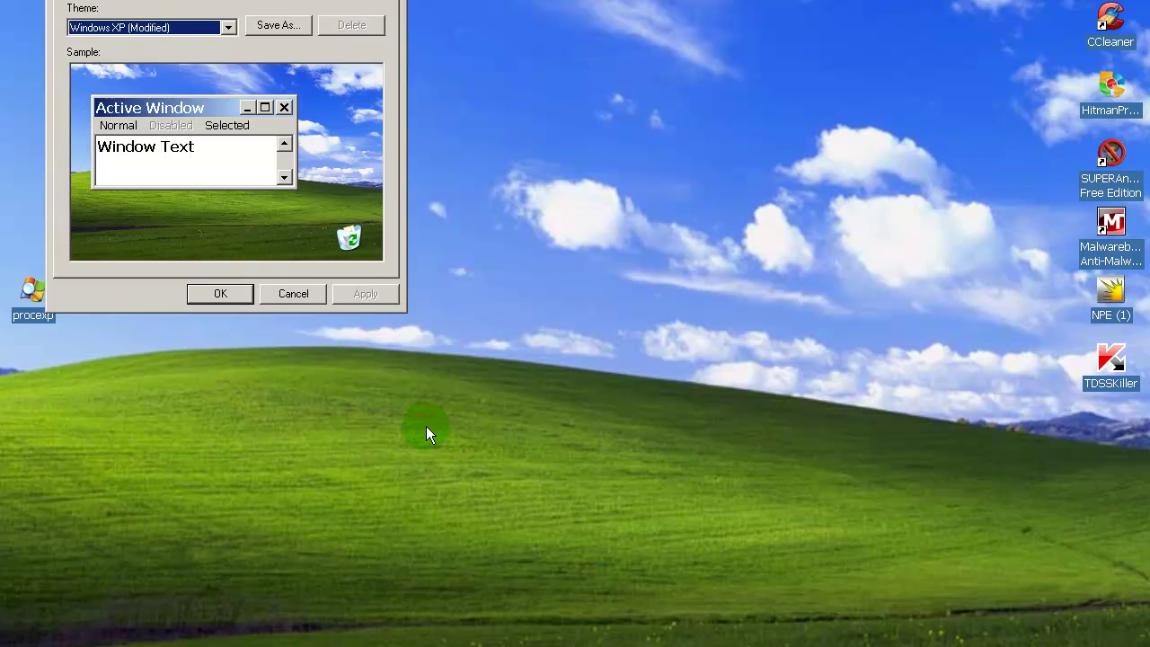
{"action": "key", "text": "ctrl+Tab"}
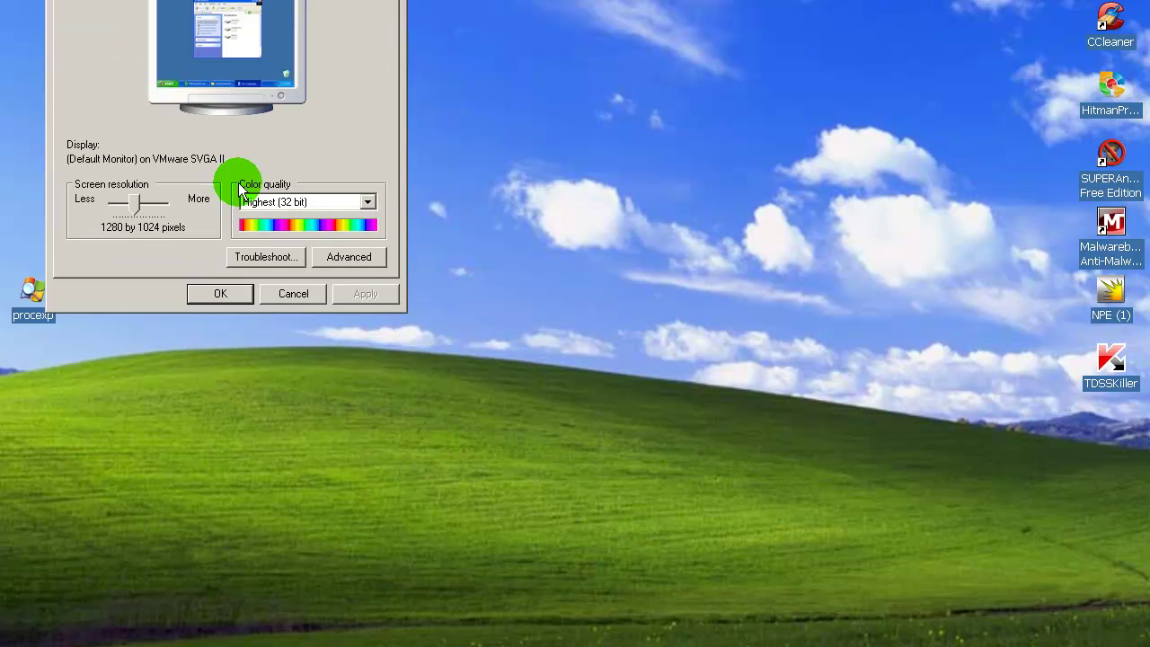
{"action": "left_click_drag", "start_coordinate": [133, 207], "coordinate": [123, 209]}
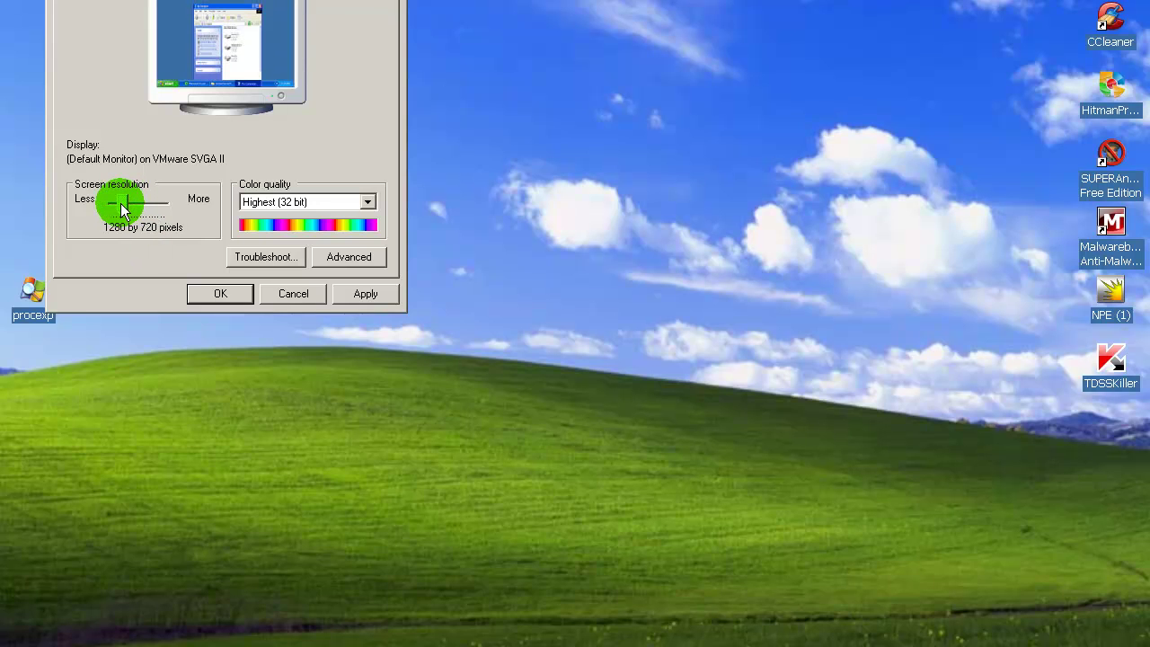
{"action": "left_click", "coordinate": [364, 294]}
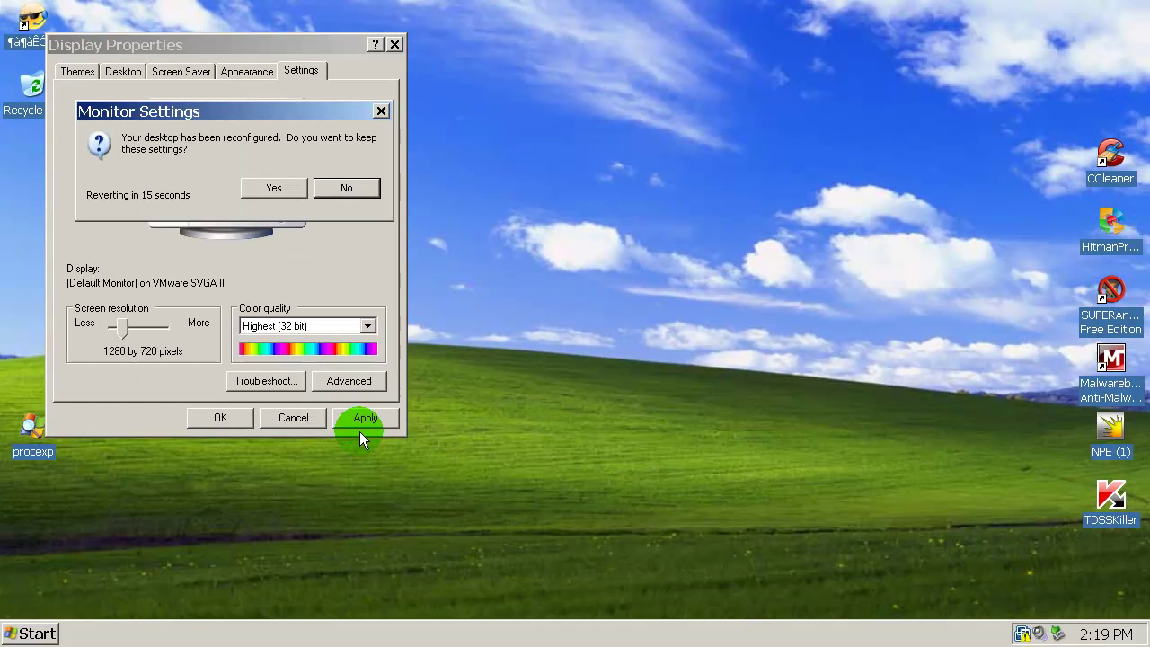
{"action": "left_click", "coordinate": [273, 193]}
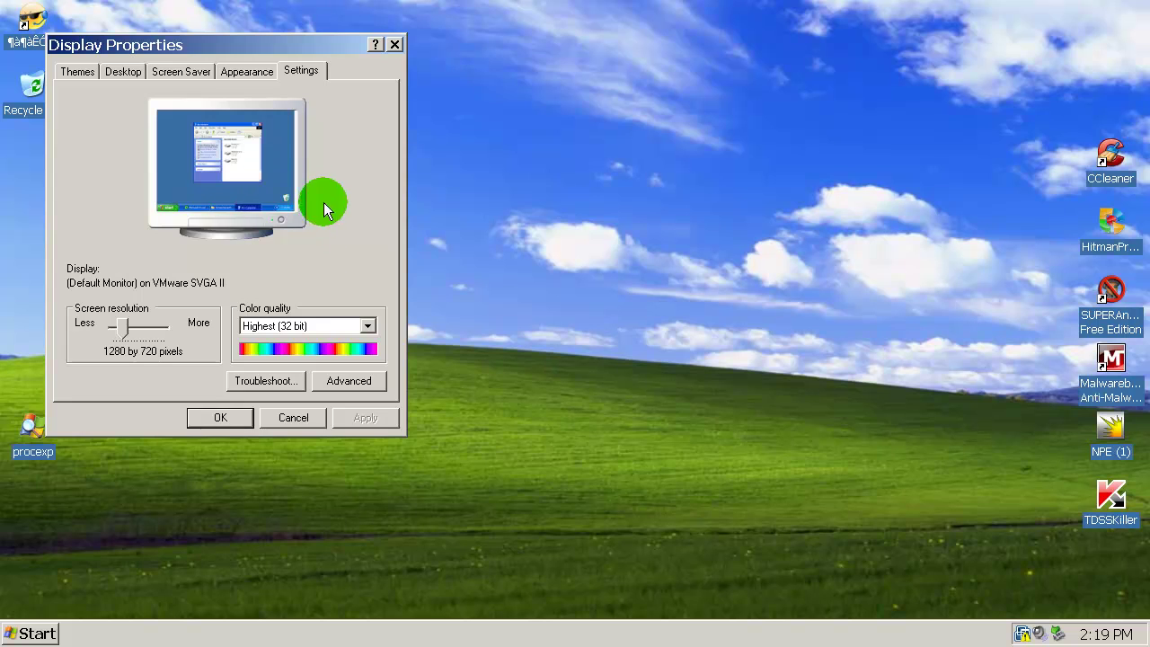
{"action": "left_click", "coordinate": [208, 419]}
{"action": "right_click", "coordinate": [574, 286]}
{"action": "left_click", "coordinate": [615, 314]}
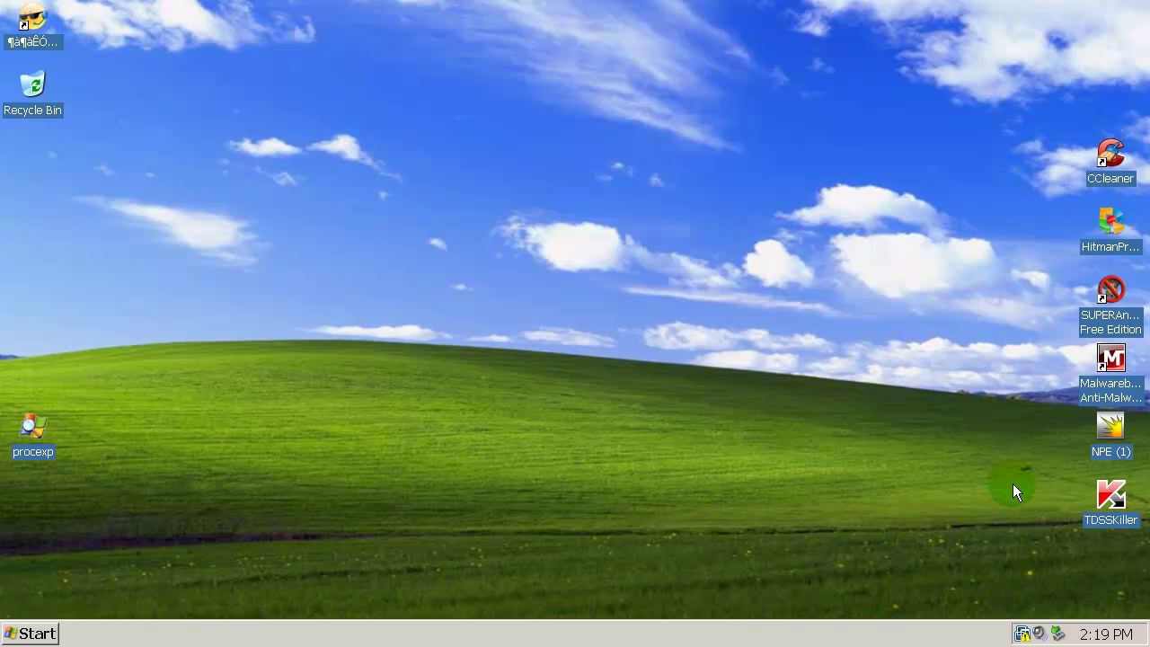
Step: Open TDSSKiller again and load the offered update
{"action": "right_click", "coordinate": [1112, 496]}
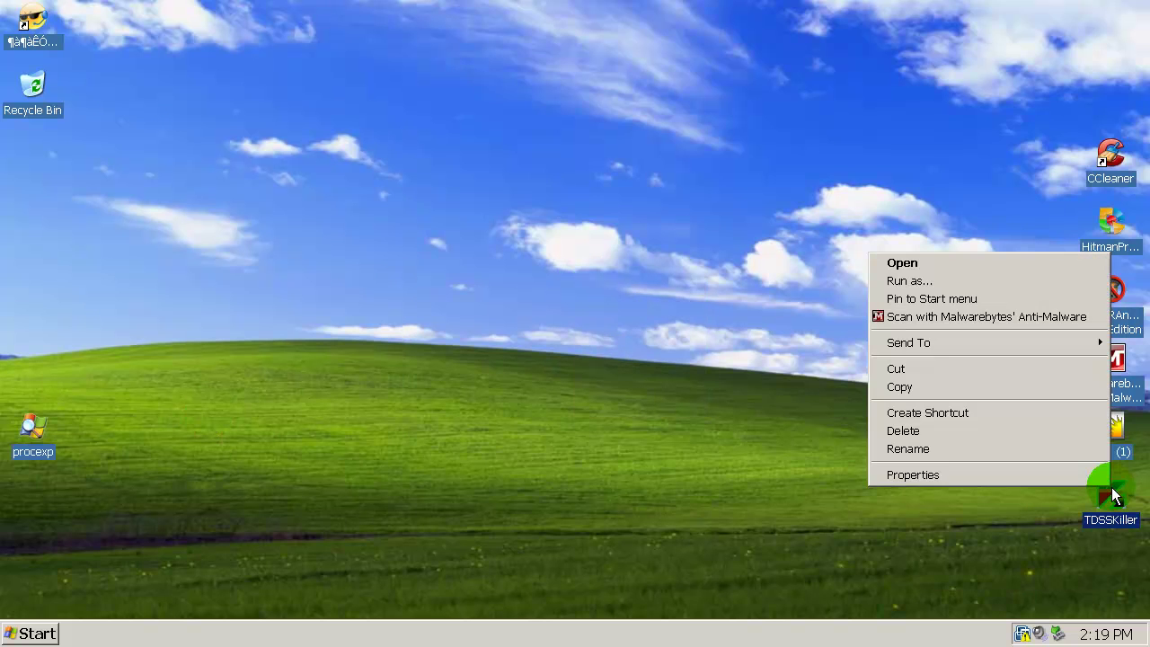
{"action": "left_click", "coordinate": [917, 261]}
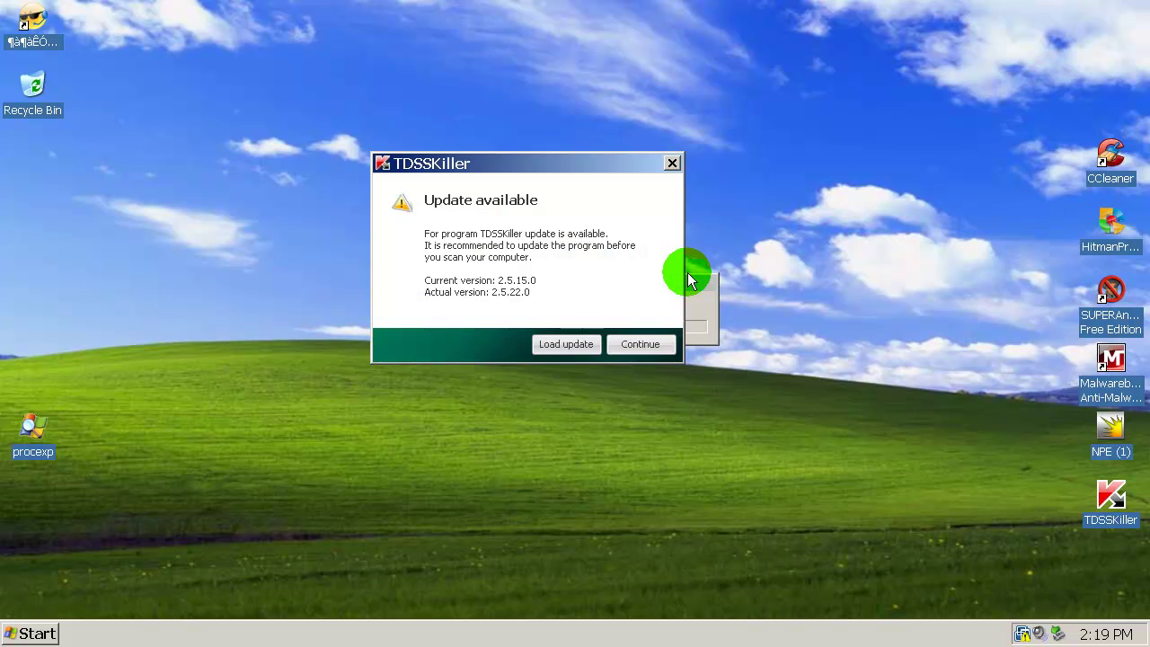
{"action": "left_click", "coordinate": [568, 344]}
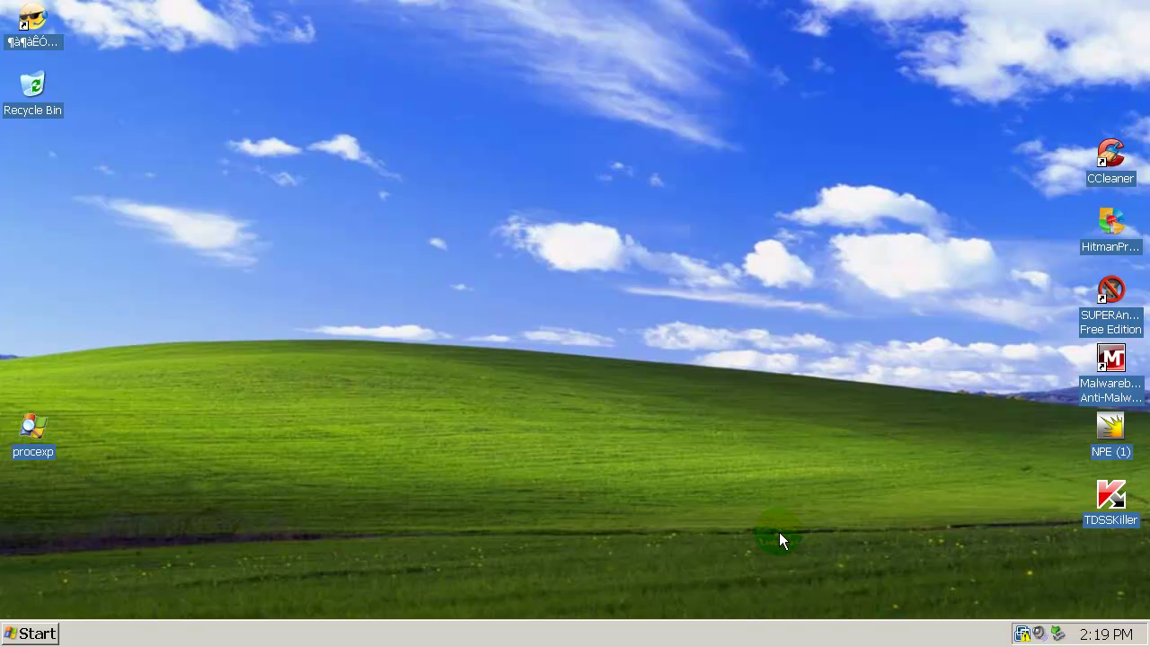
Step: Launch Malwarebytes' Anti-Malware from the desktop and accept updating its outdated database
{"action": "double_click", "coordinate": [1112, 354]}
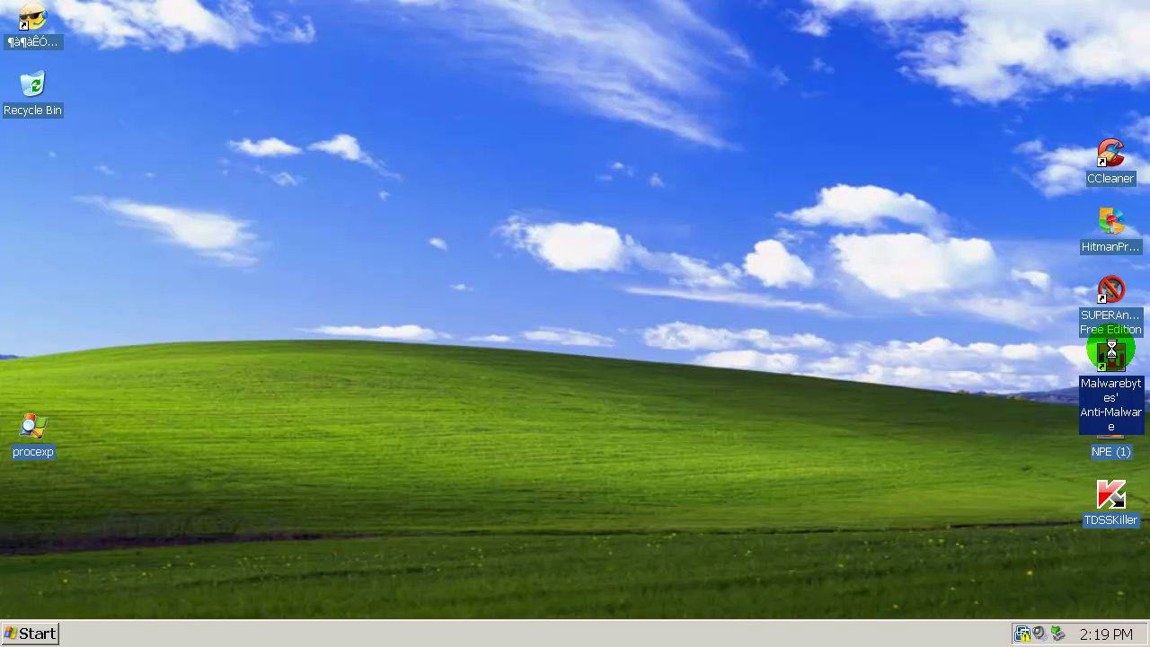
{"action": "right_click", "coordinate": [1112, 354]}
{"action": "left_click", "coordinate": [1034, 359]}
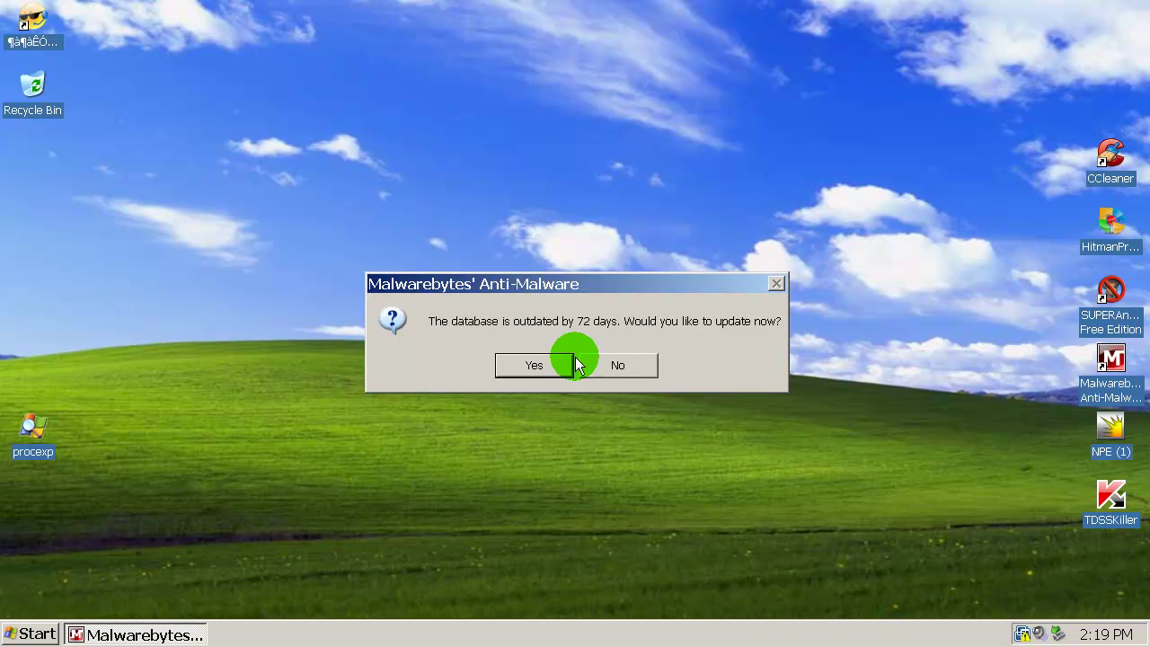
{"action": "left_click", "coordinate": [533, 364]}
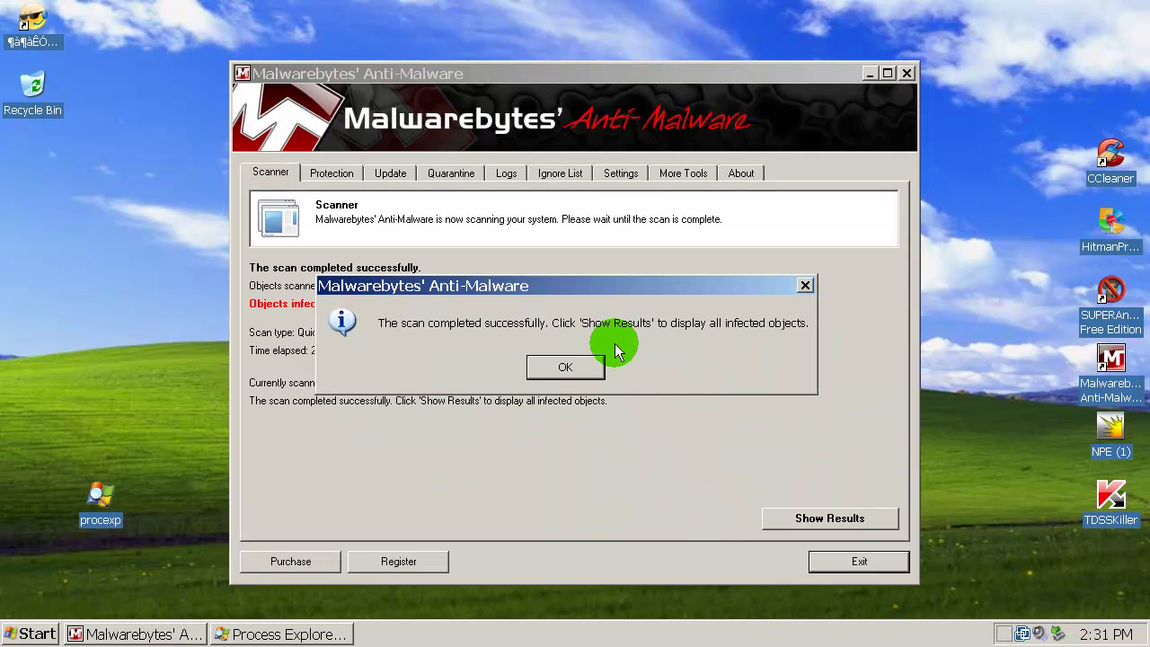
Step: Show the completed Malwarebytes scan's results in a maximized window and examine the whole list of detected items
{"action": "left_click", "coordinate": [600, 366]}
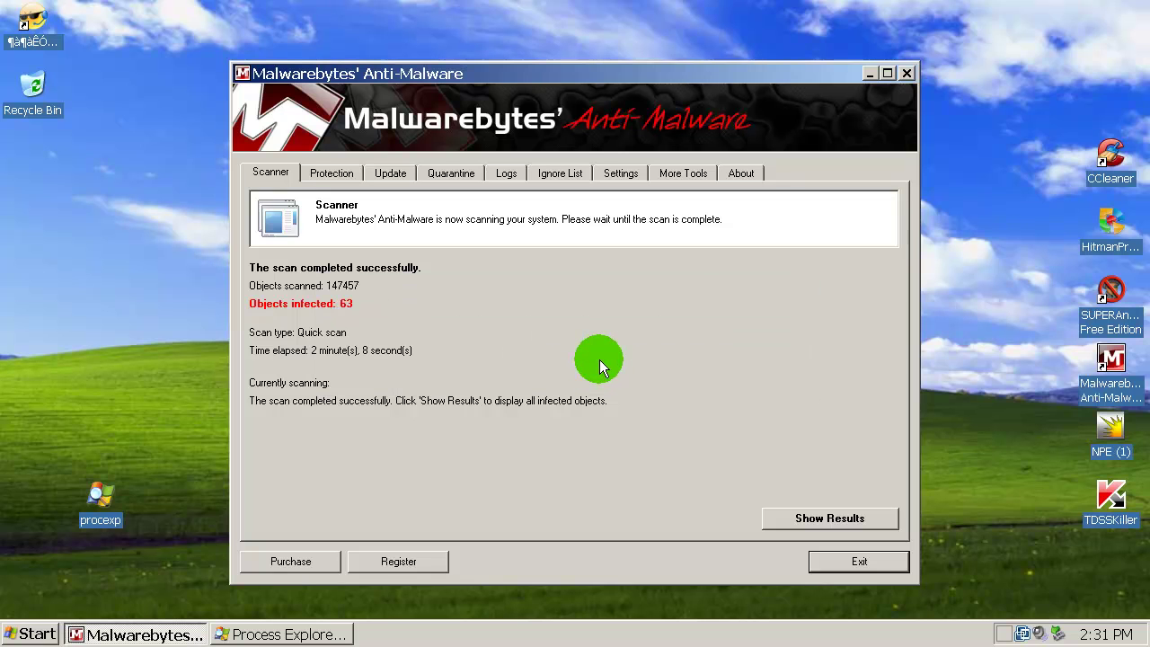
{"action": "left_click", "coordinate": [808, 518]}
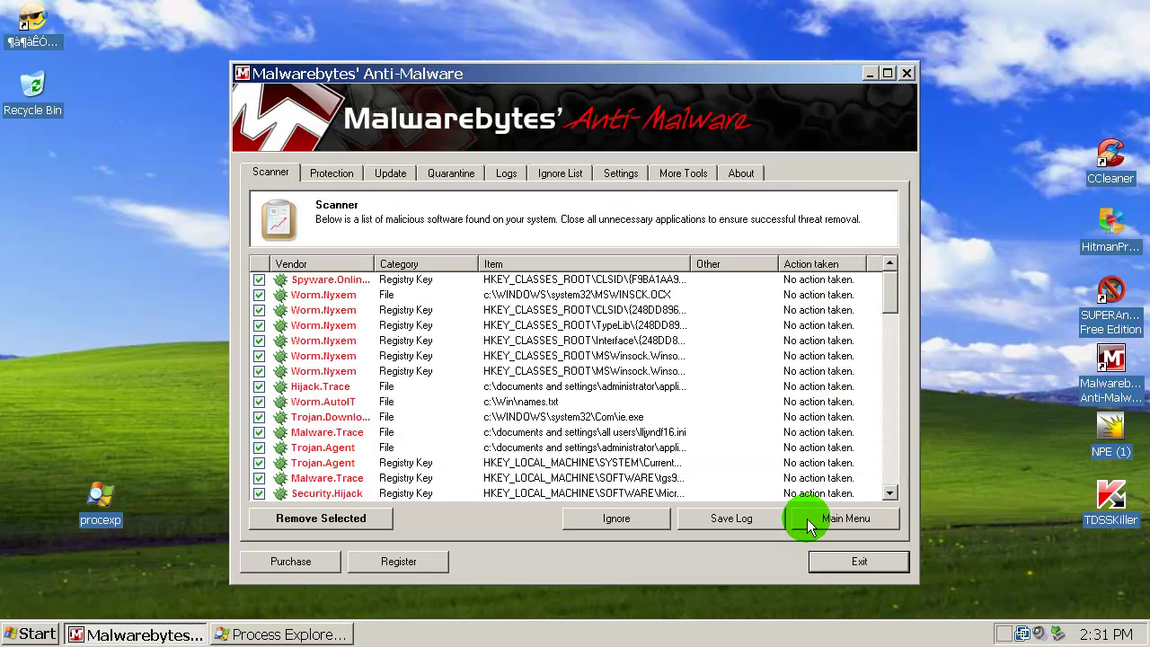
{"action": "left_click", "coordinate": [888, 73]}
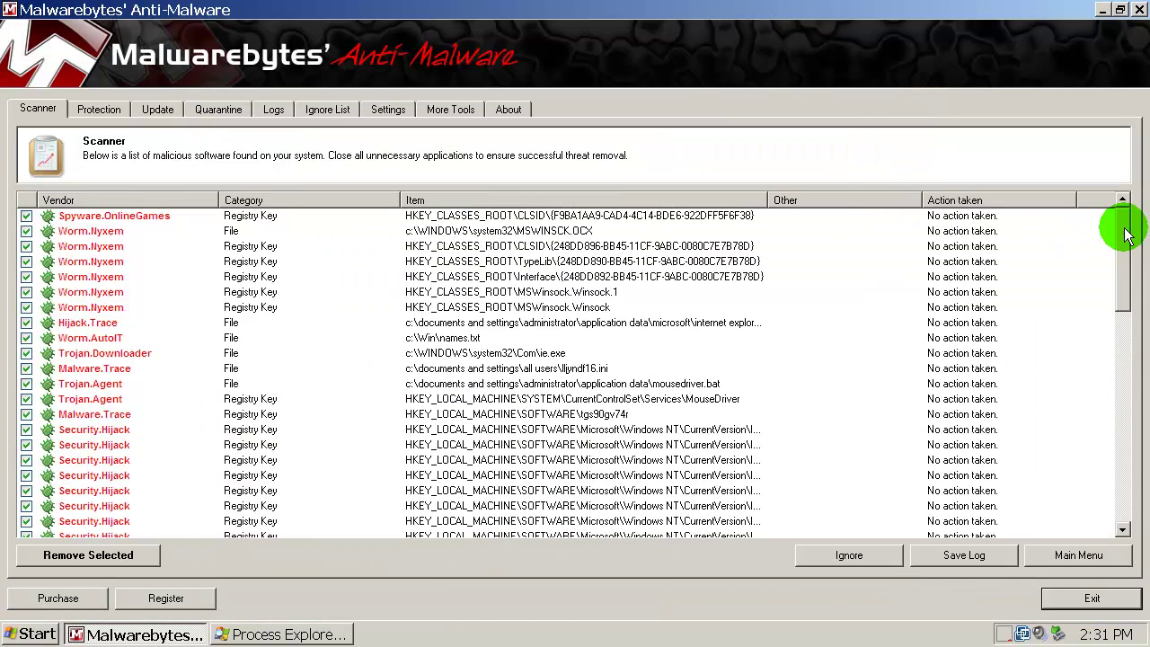
{"action": "left_click_drag", "start_coordinate": [1127, 234], "coordinate": [1087, 447]}
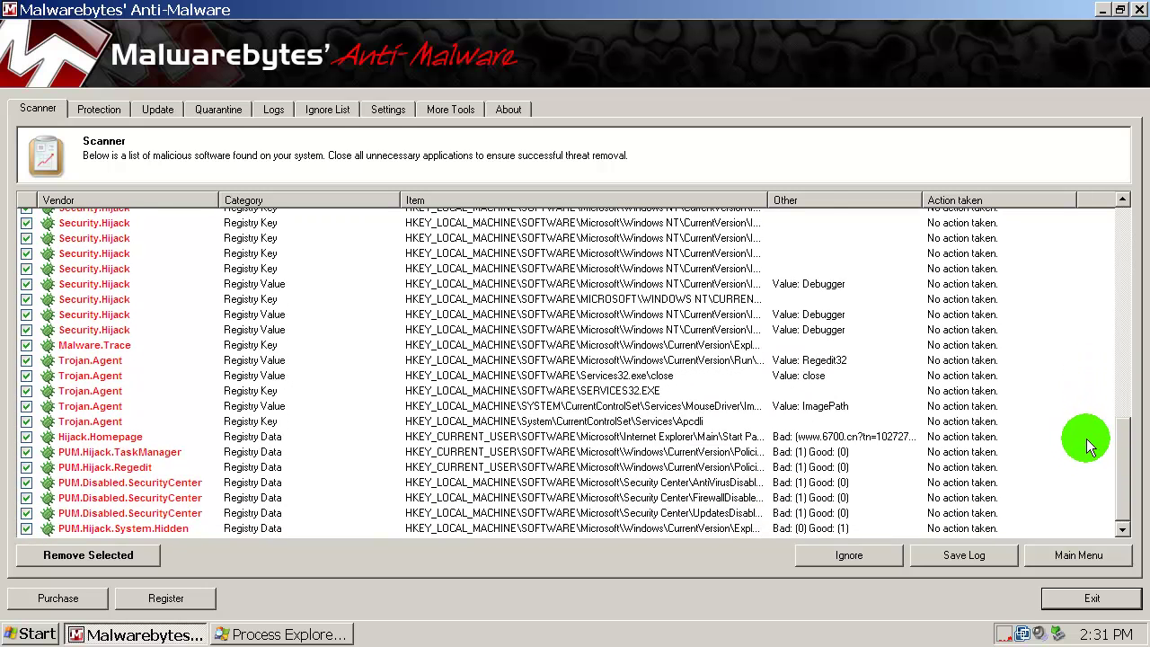
{"action": "left_click", "coordinate": [117, 348]}
{"action": "left_click", "coordinate": [168, 454]}
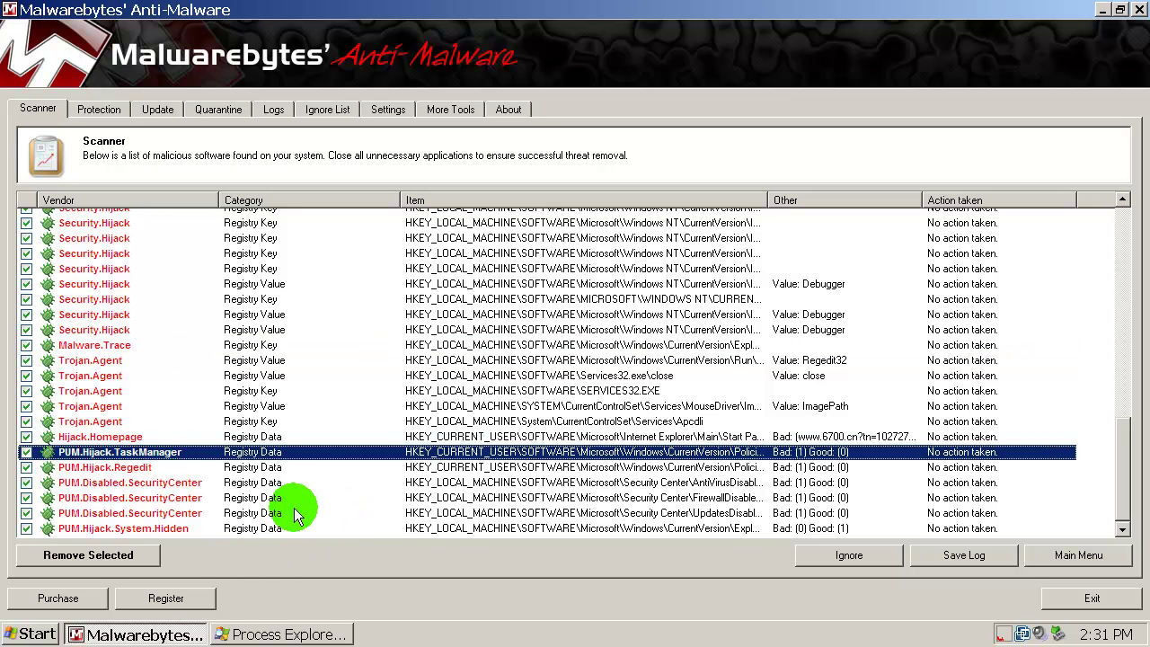
{"action": "left_click_drag", "start_coordinate": [1118, 476], "coordinate": [1118, 186]}
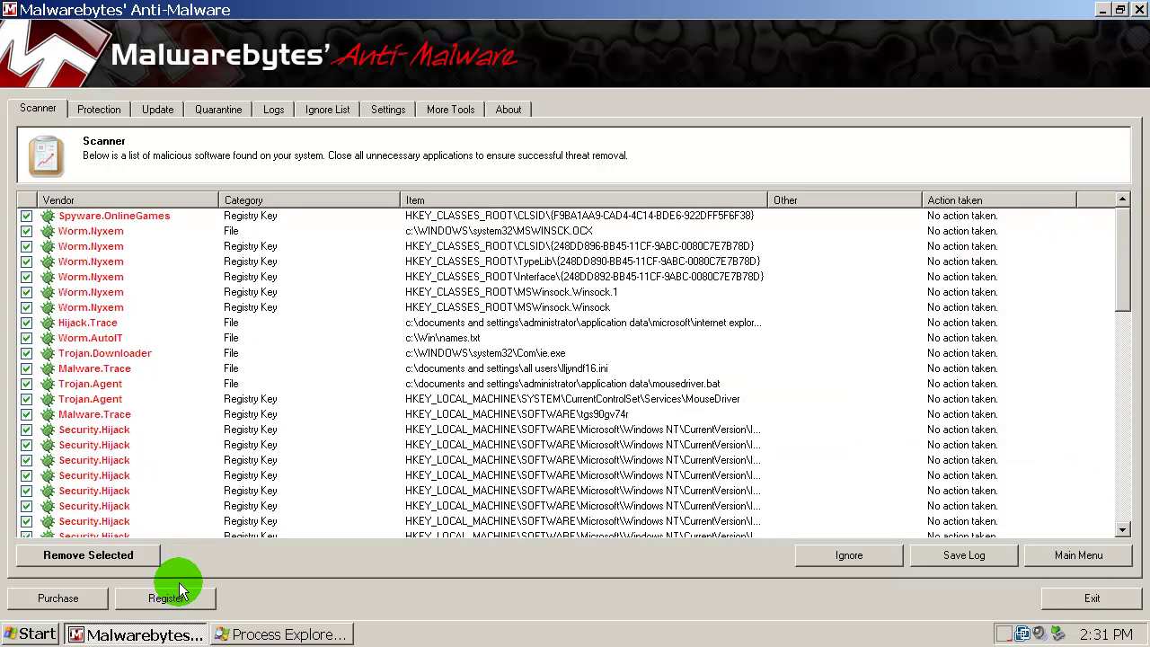
Step: Remove all selected Malwarebytes detections and check the running processes in Process Explorer before closing it
{"action": "left_click", "coordinate": [79, 562]}
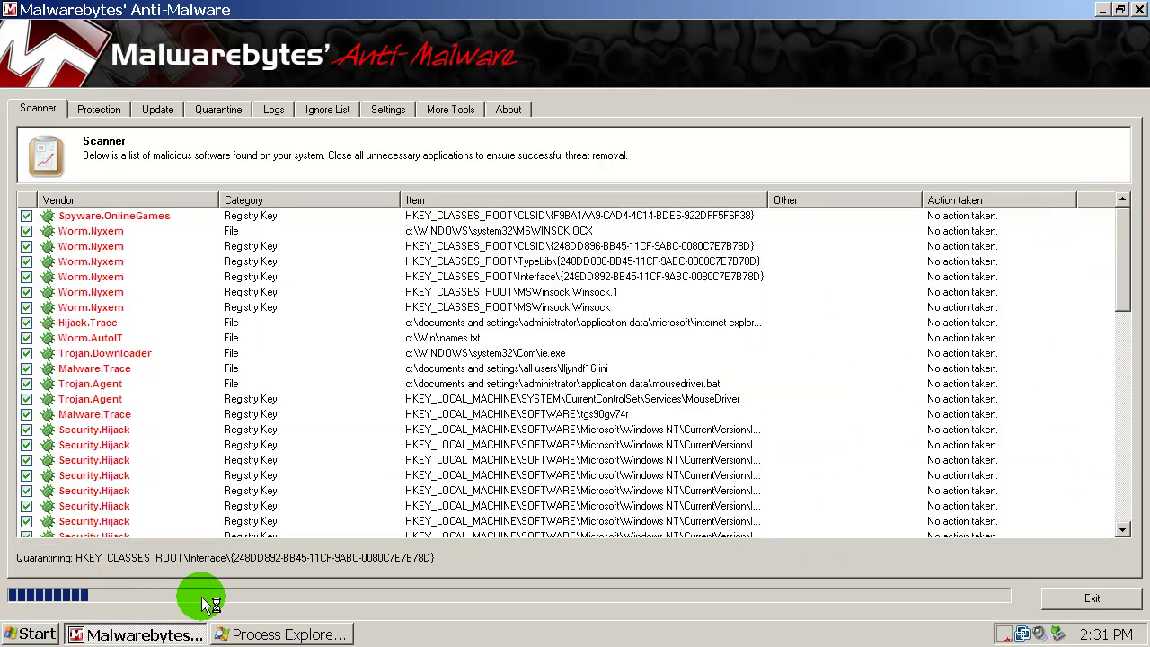
{"action": "left_click", "coordinate": [239, 634]}
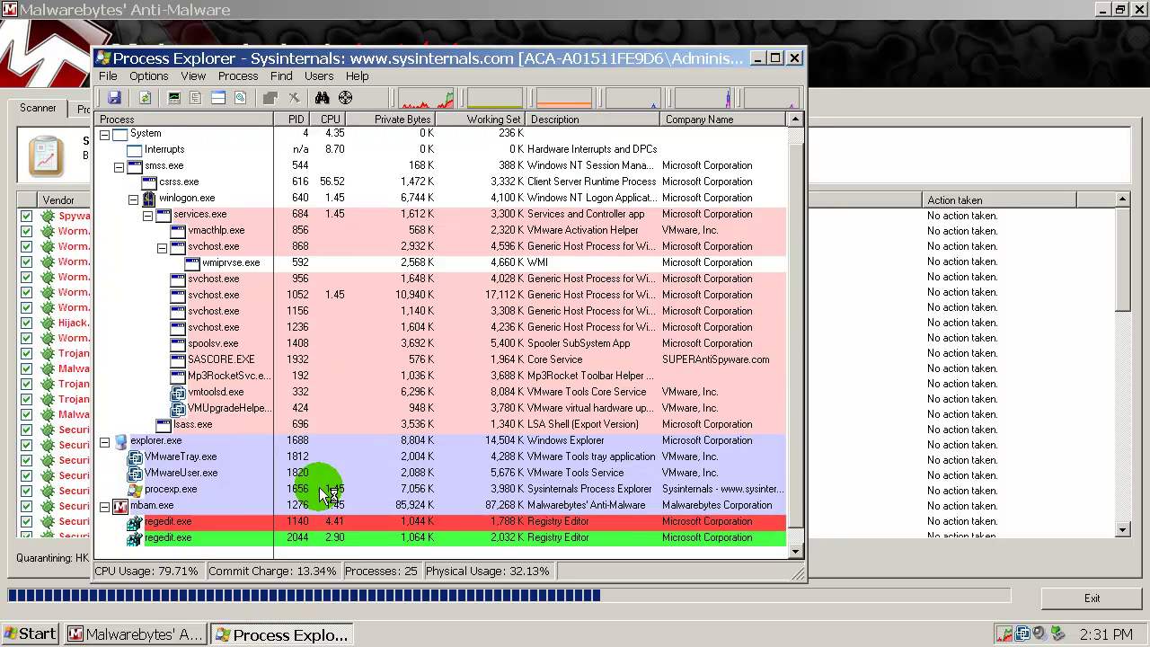
{"action": "left_click", "coordinate": [212, 475]}
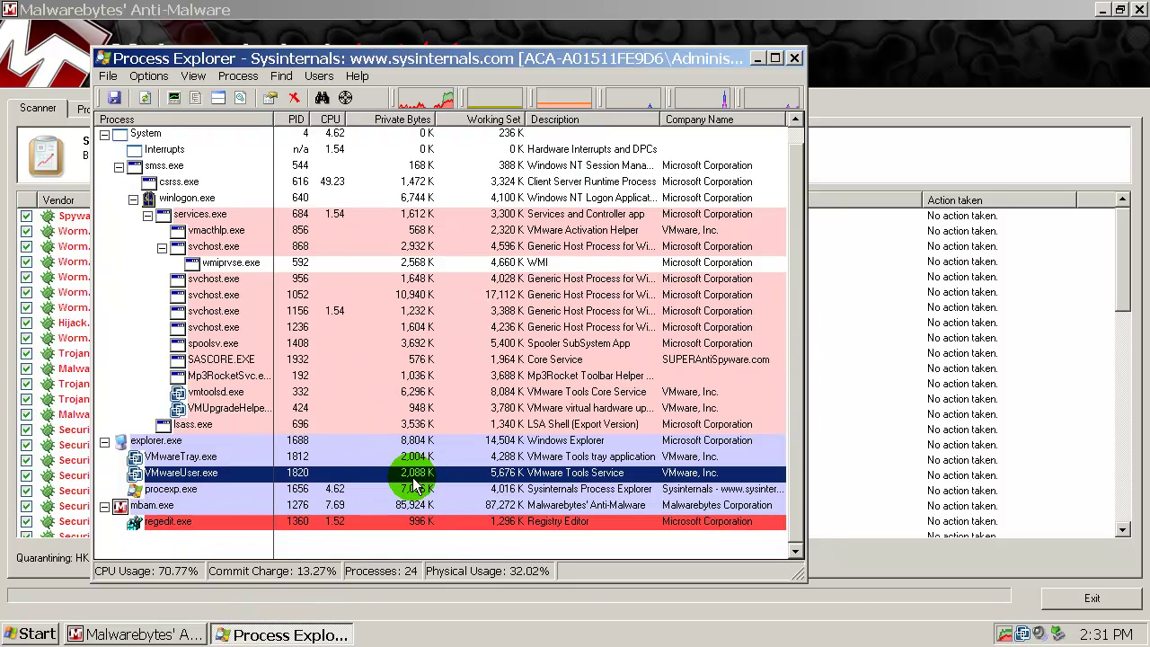
{"action": "left_click", "coordinate": [796, 59]}
{"action": "left_click", "coordinate": [938, 104]}
{"action": "left_click", "coordinate": [640, 370]}
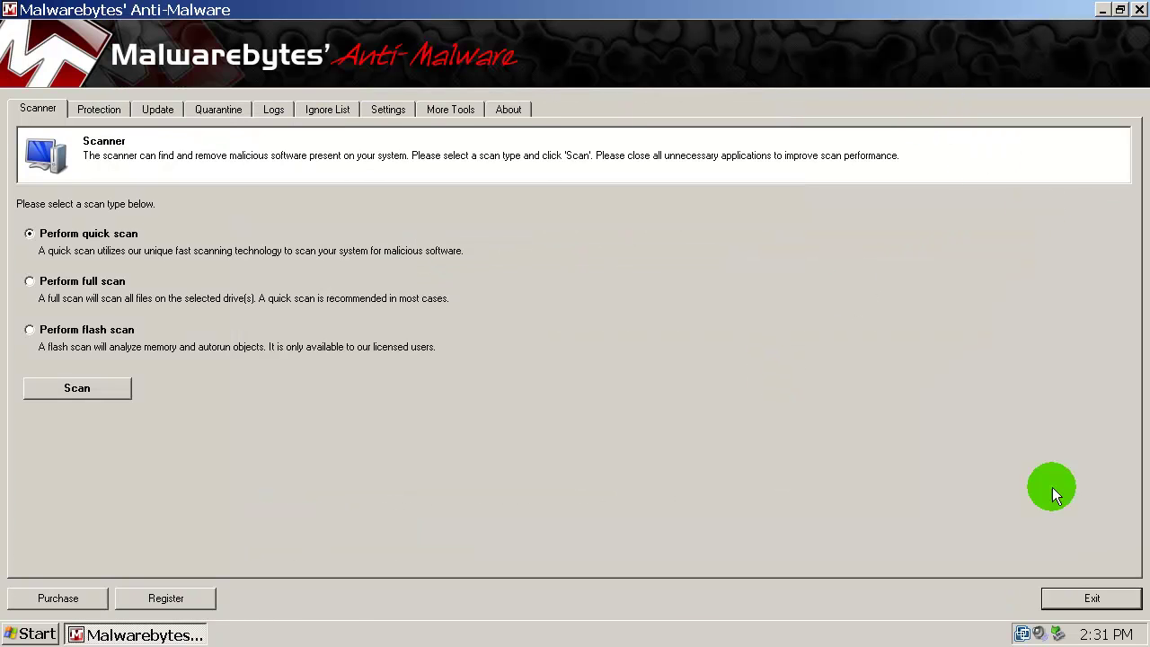
Step: Exit Malwarebytes' Anti-Malware and refresh the desktop
{"action": "left_click", "coordinate": [1063, 597]}
{"action": "right_click", "coordinate": [852, 446]}
{"action": "left_click", "coordinate": [892, 476]}
Step: Run a TDSSKiller scan of services, drivers and boot sectors, and close its results and the program
{"action": "double_click", "coordinate": [1110, 494]}
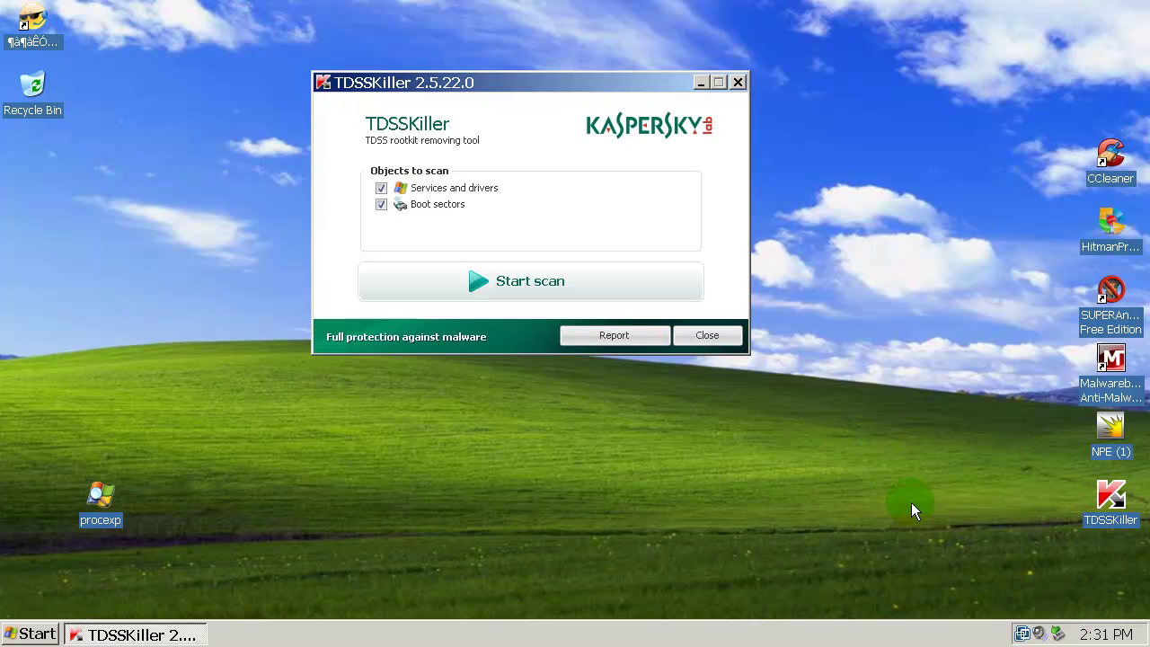
{"action": "left_click", "coordinate": [565, 288]}
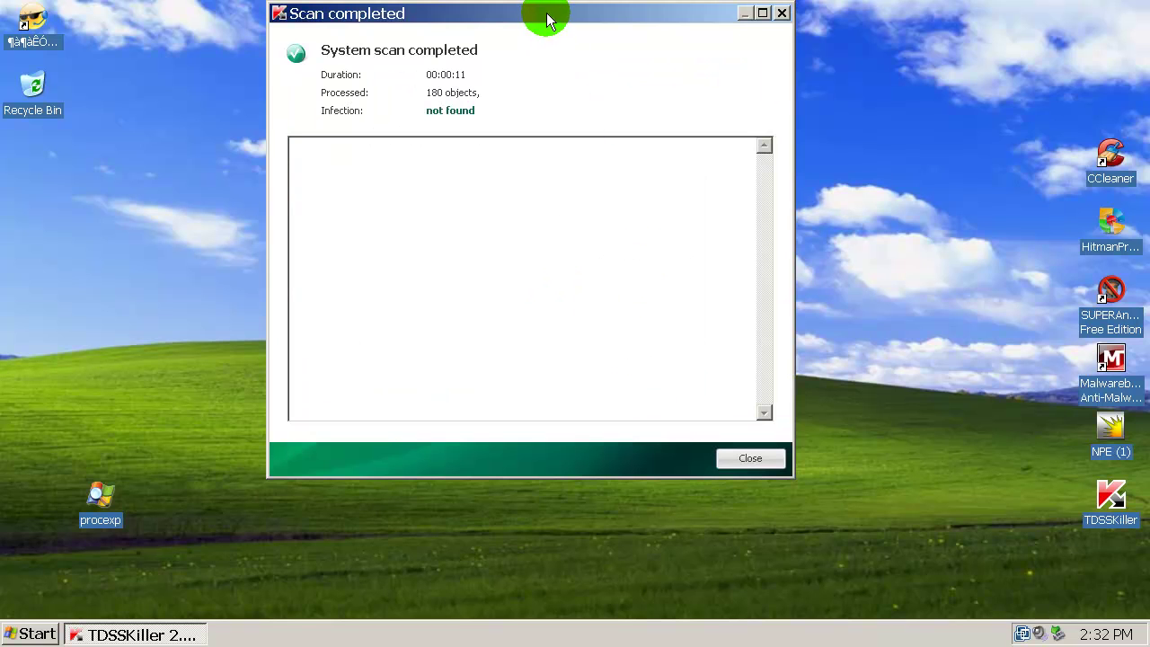
{"action": "left_click_drag", "start_coordinate": [545, 12], "coordinate": [548, 64]}
{"action": "left_click", "coordinate": [759, 512]}
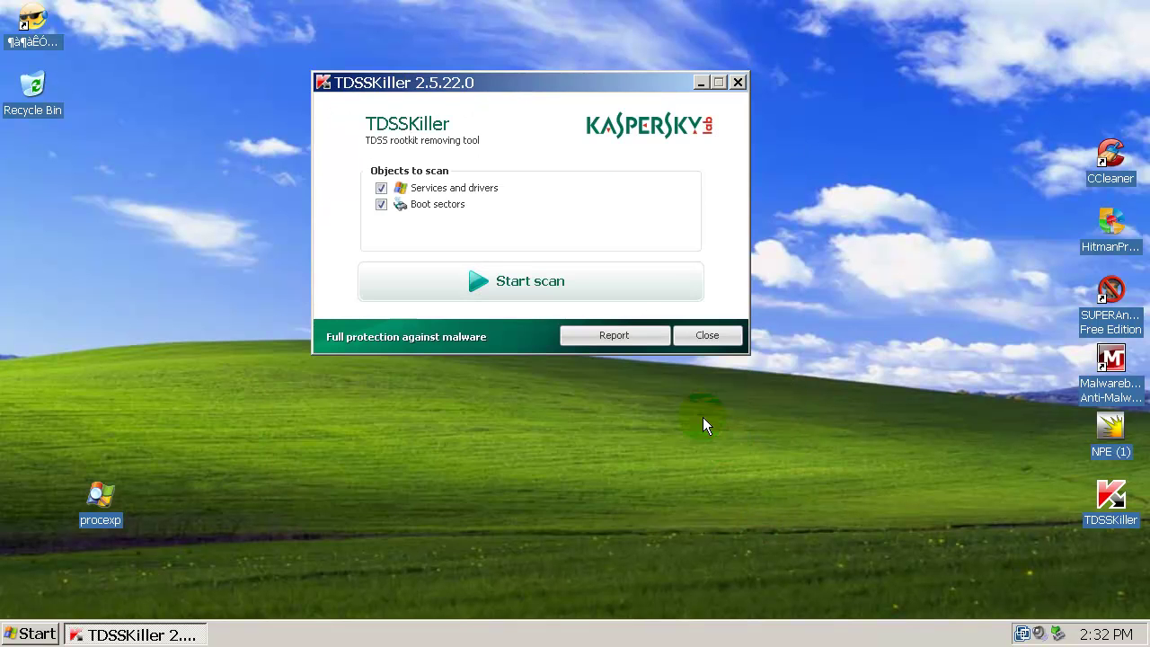
{"action": "left_click", "coordinate": [699, 340]}
{"action": "right_click", "coordinate": [544, 375]}
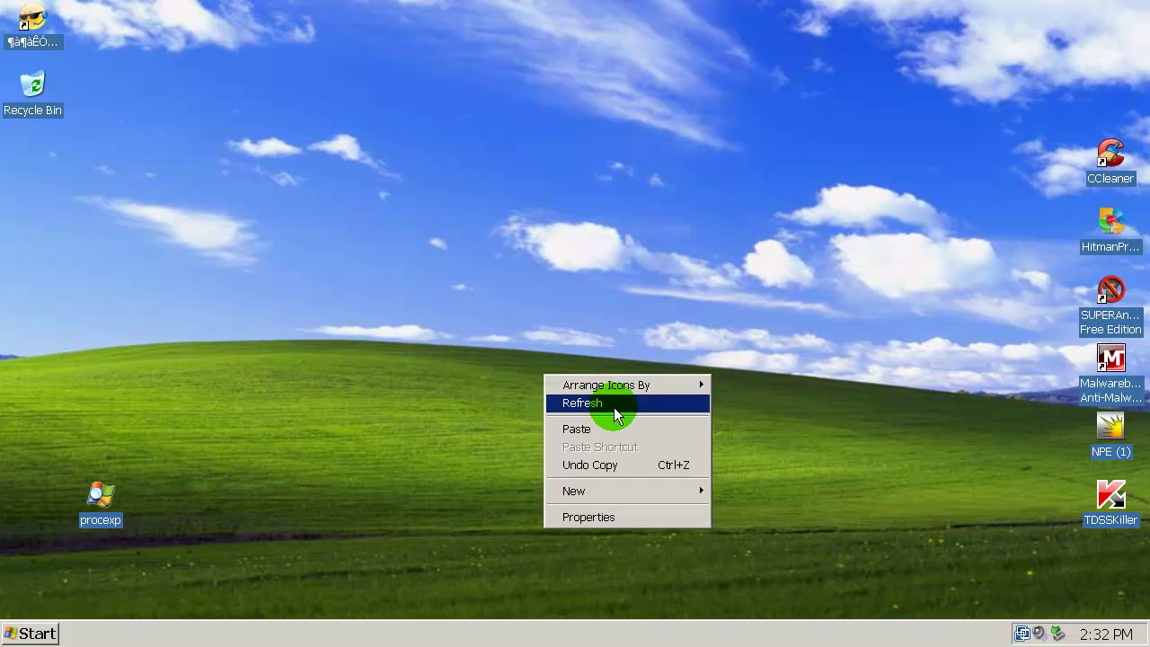
{"action": "left_click", "coordinate": [616, 404]}
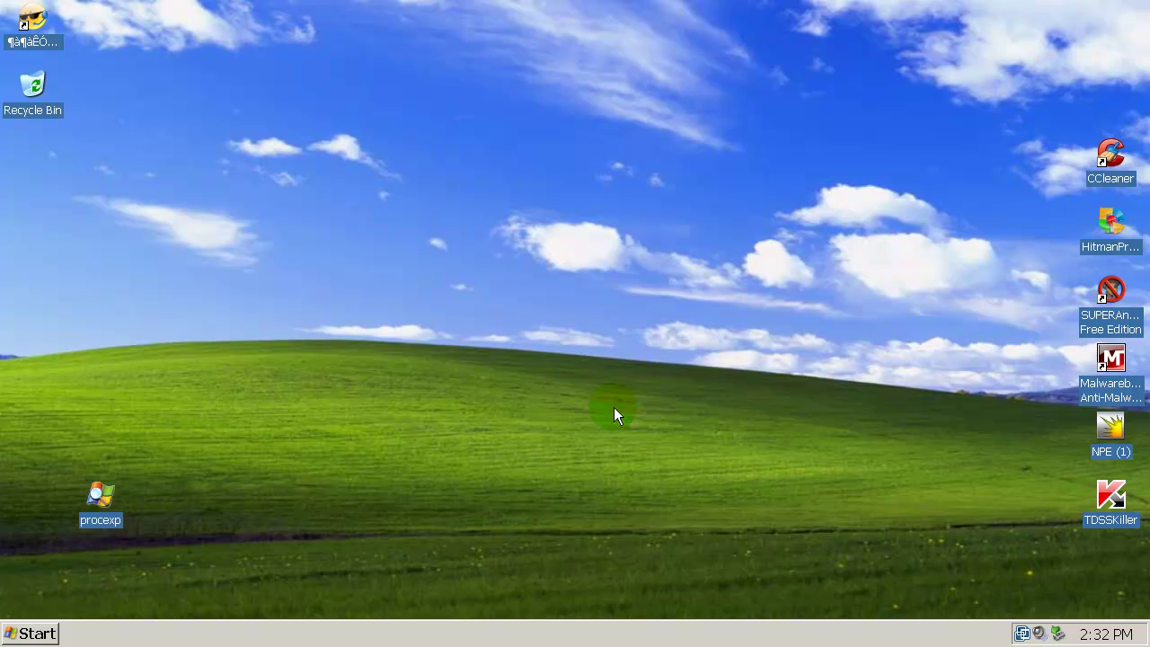
{"action": "right_click", "coordinate": [614, 406]}
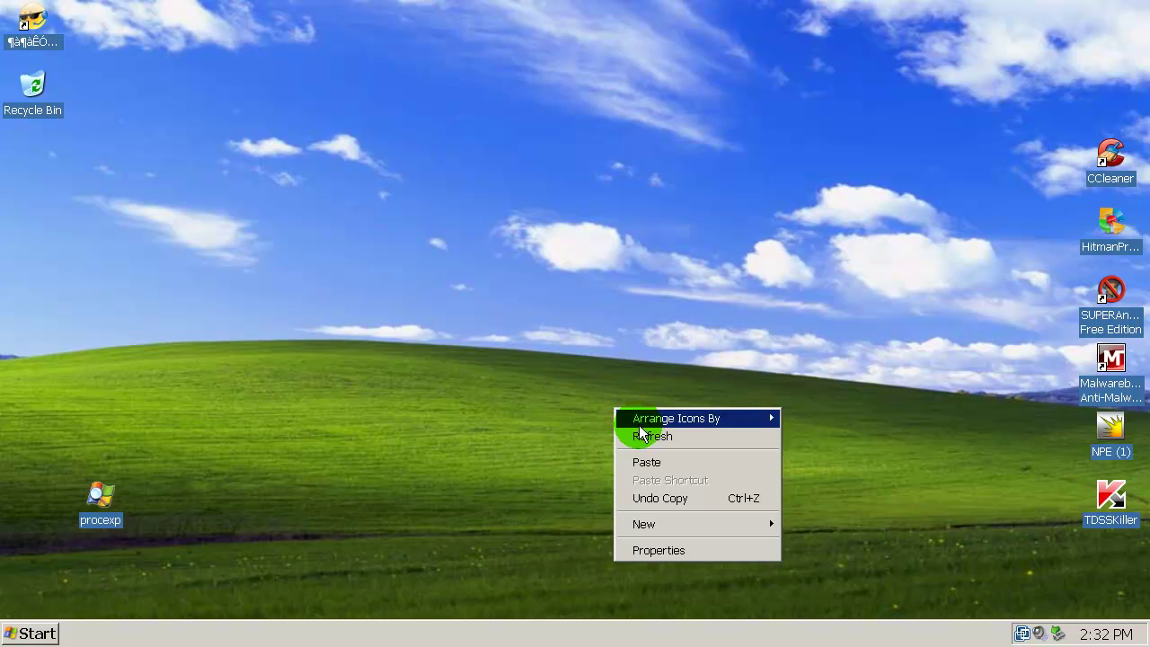
{"action": "left_click", "coordinate": [655, 433]}
{"action": "right_click", "coordinate": [661, 434]}
{"action": "left_click", "coordinate": [698, 460]}
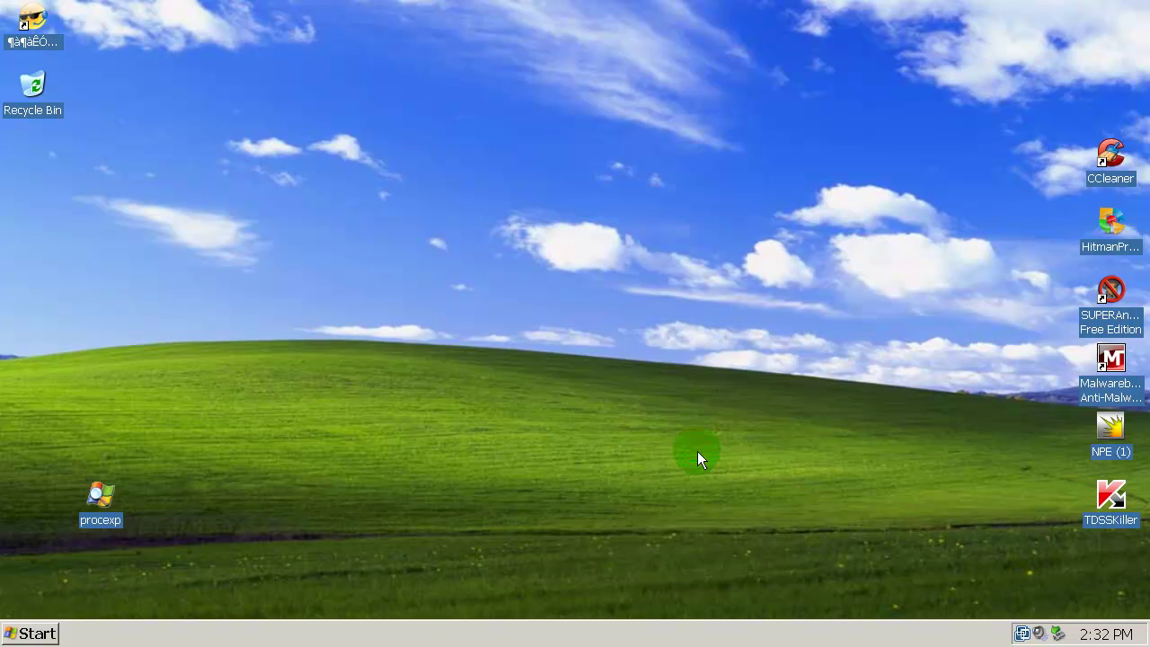
{"action": "right_click", "coordinate": [633, 410]}
{"action": "left_click", "coordinate": [664, 442]}
Step: Try to launch Hitman Pro from the desktop and dismiss the Microsoft Visual C++ runtime error
{"action": "right_click", "coordinate": [1111, 230]}
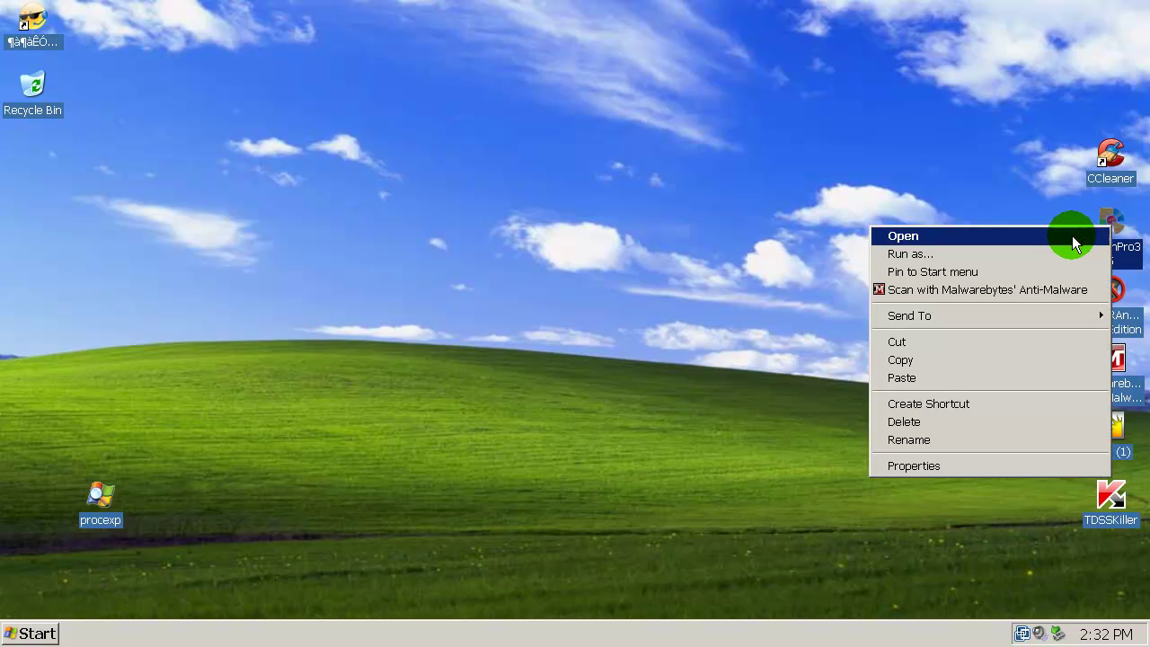
{"action": "left_click", "coordinate": [1073, 238]}
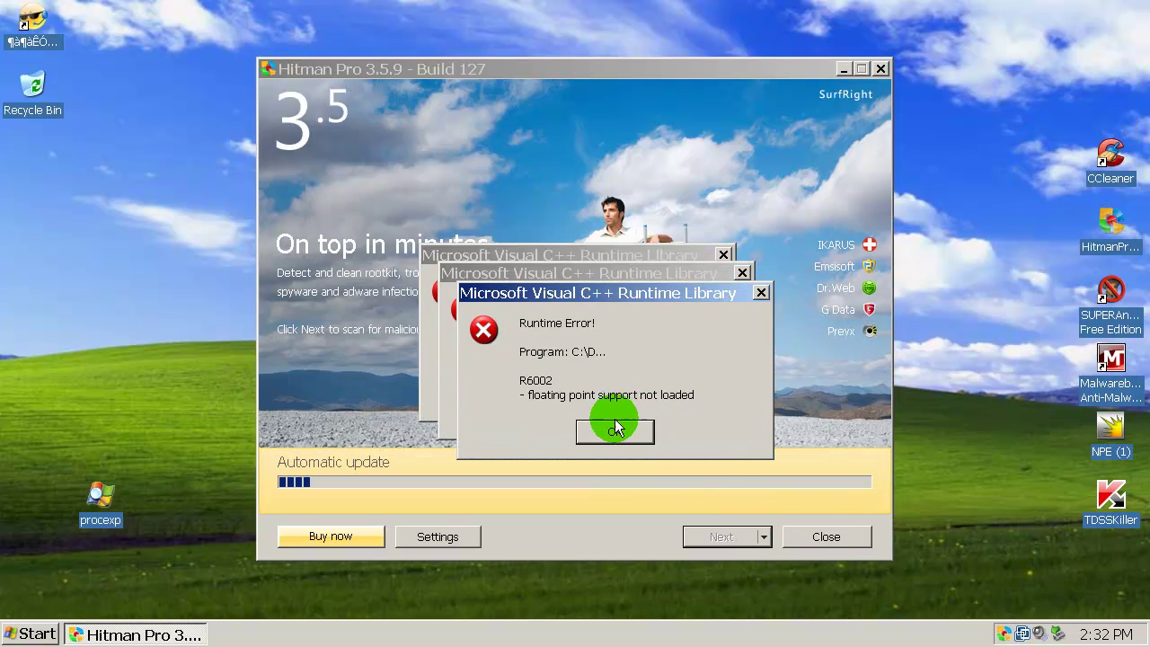
{"action": "left_click", "coordinate": [611, 426]}
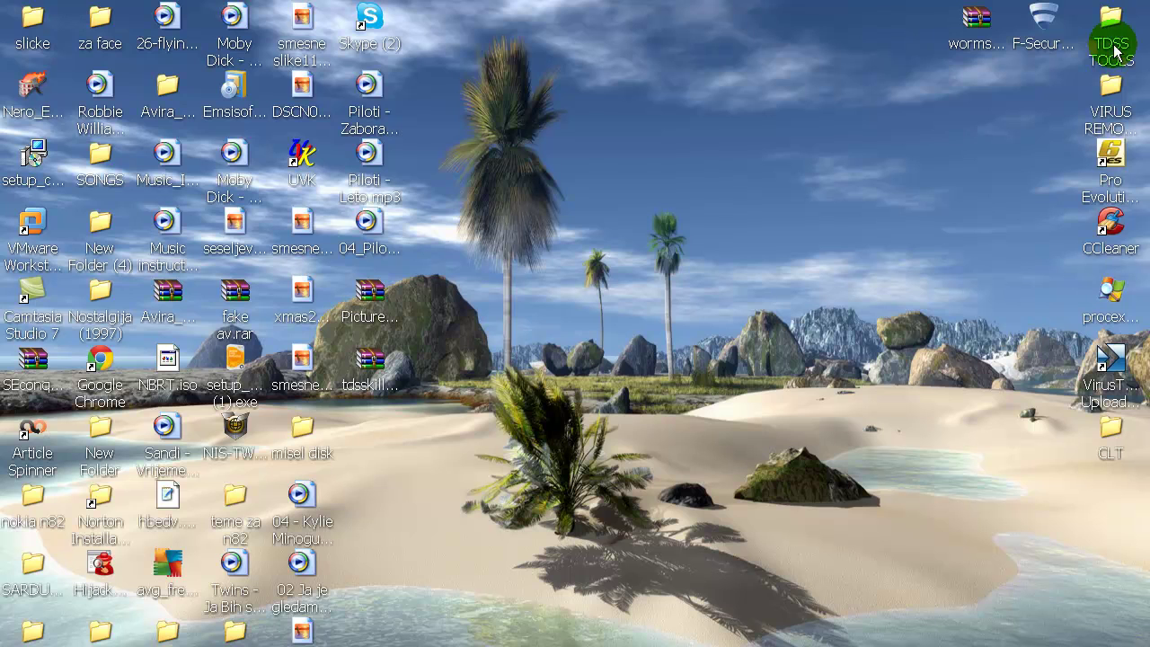
Step: Copy HitmanPro35.exe from the host's VIRUS REMOVAL TOOLS folder to the virtual machine's desktop, replacing the existing file
{"action": "double_click", "coordinate": [1111, 87]}
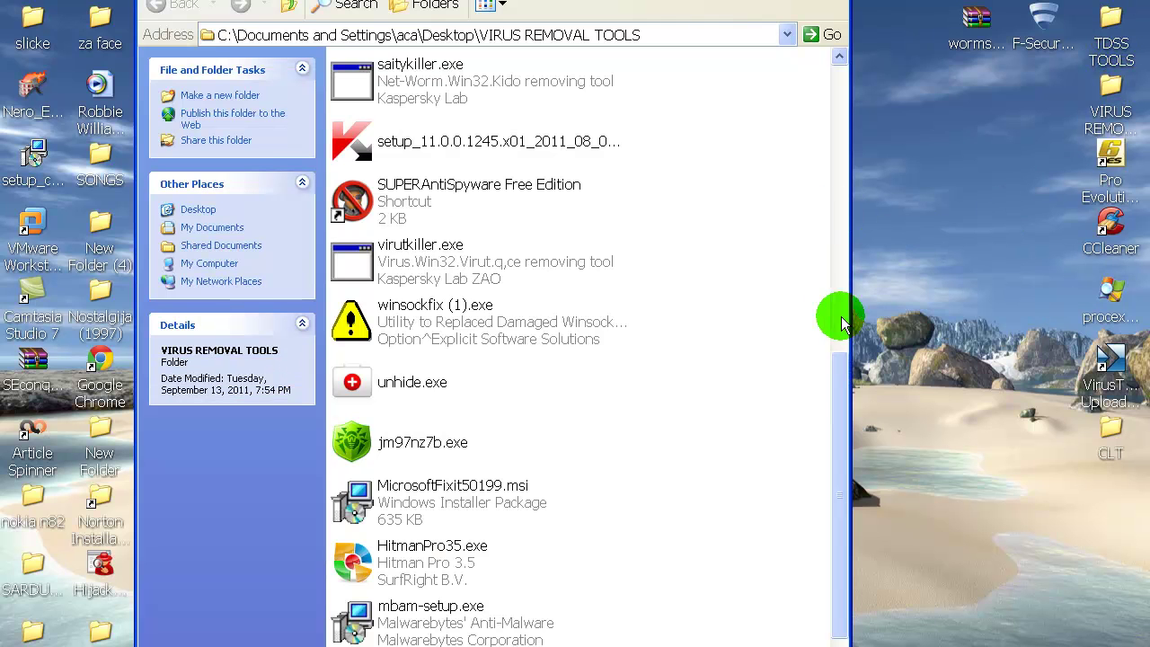
{"action": "left_click_drag", "start_coordinate": [842, 389], "coordinate": [827, 462]}
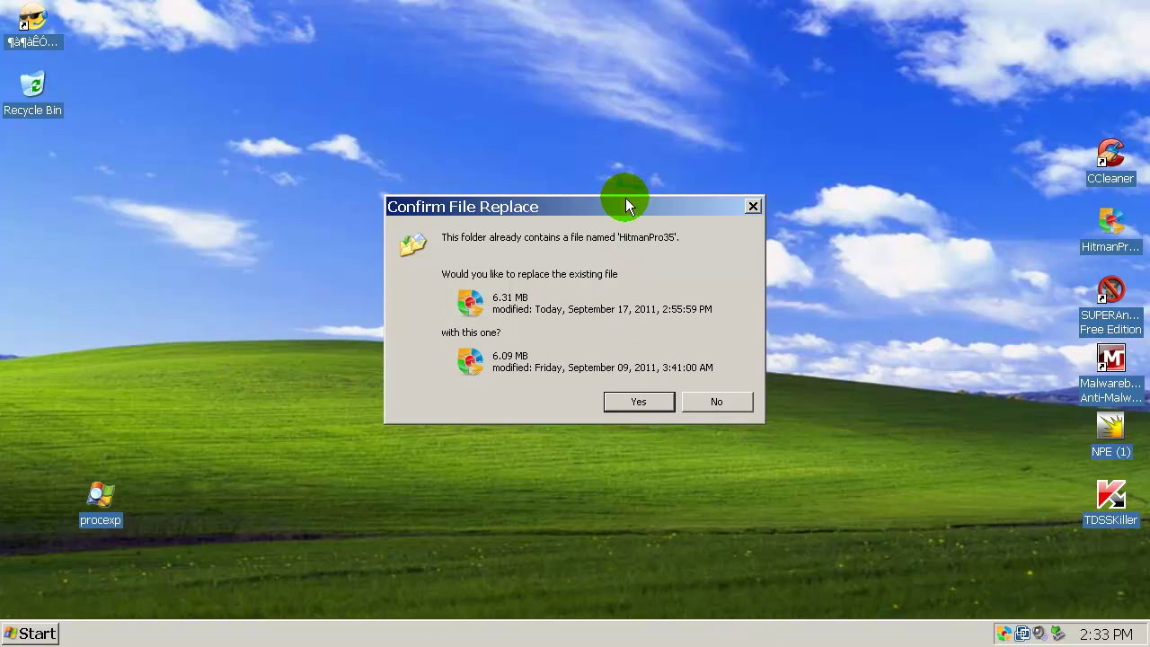
{"action": "left_click_drag", "start_coordinate": [602, 203], "coordinate": [682, 202]}
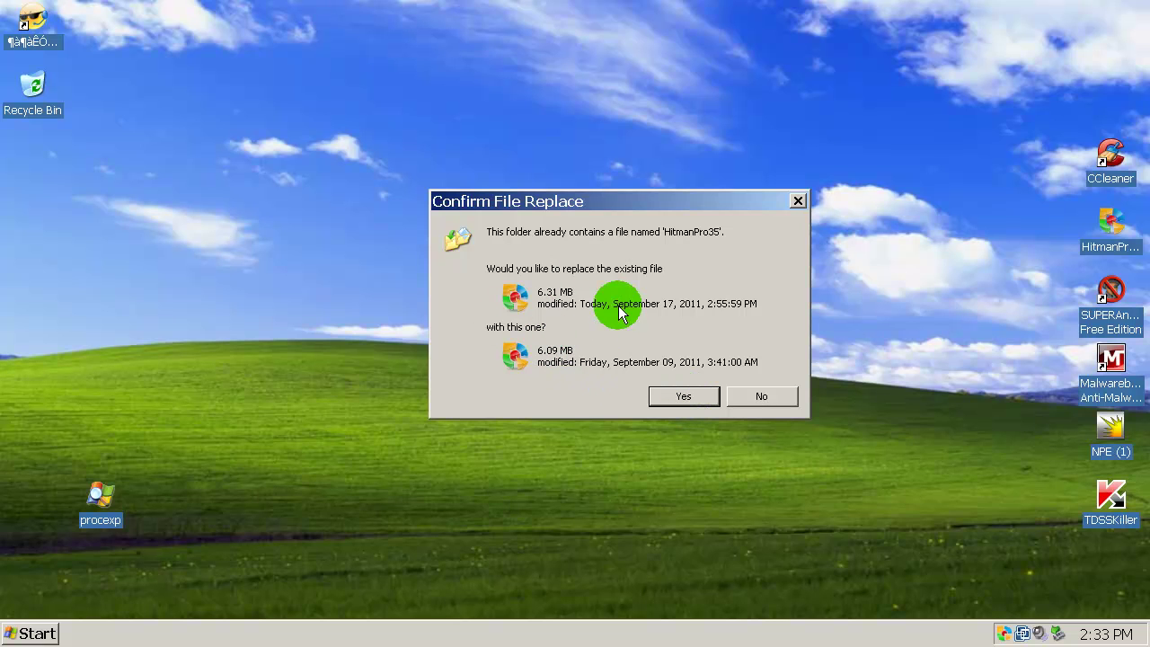
{"action": "left_click", "coordinate": [688, 396]}
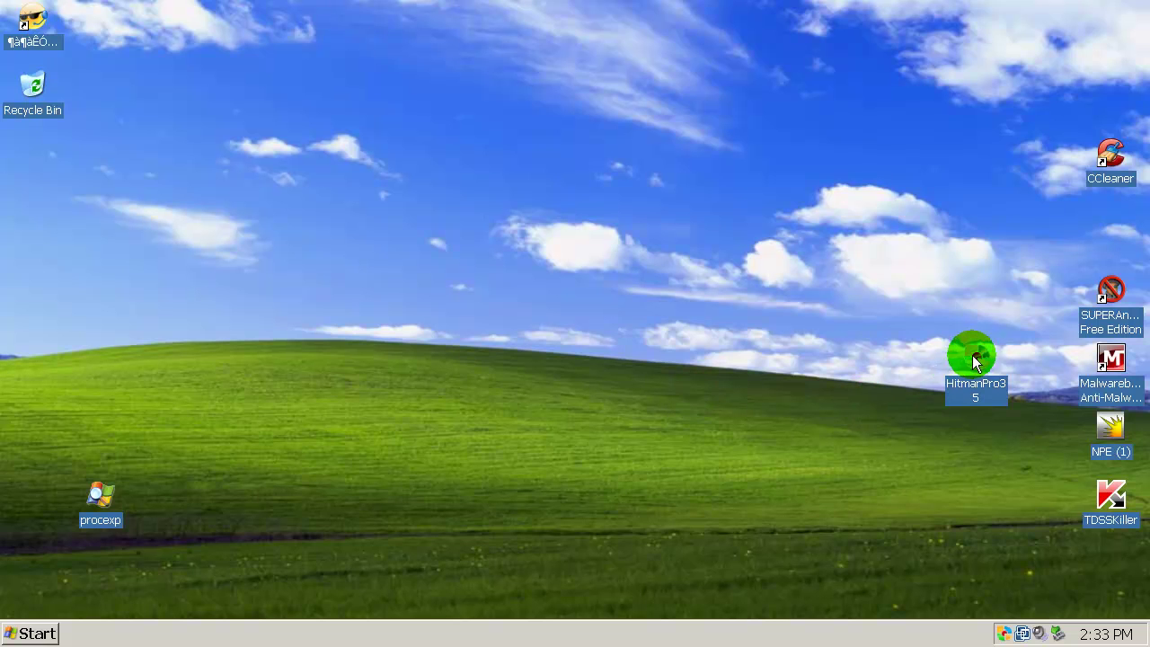
Step: Launch Hitman Pro, accept the license agreement and start a one-time scan without storing a copy or registering an e-mail
{"action": "double_click", "coordinate": [979, 350]}
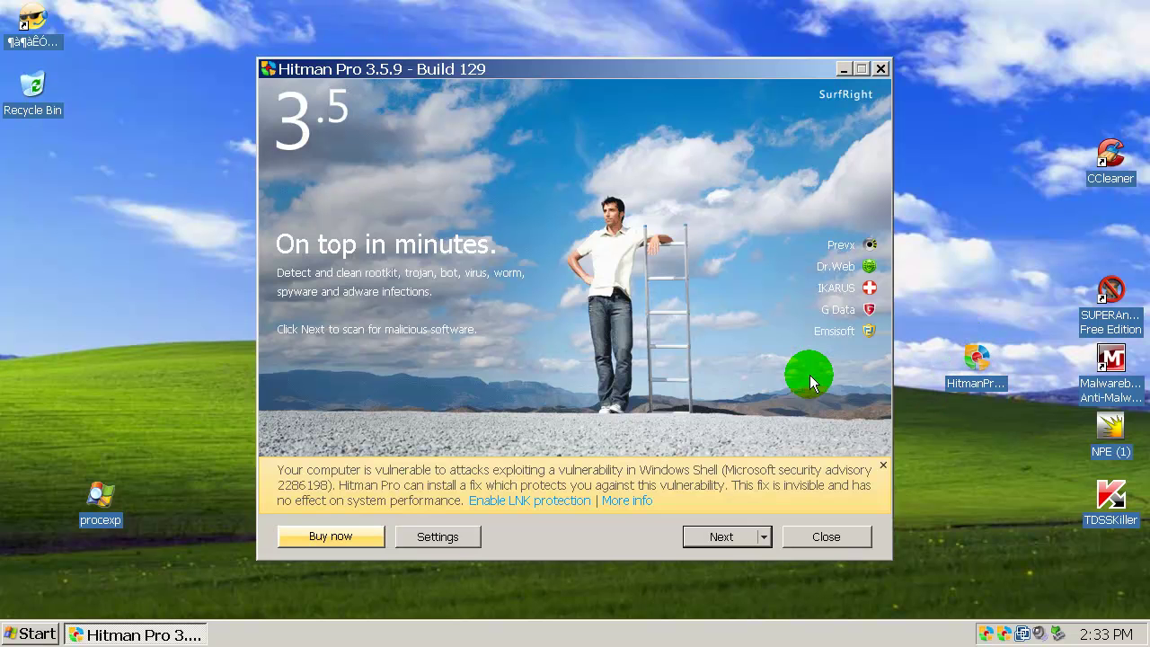
{"action": "left_click", "coordinate": [762, 537]}
{"action": "left_click", "coordinate": [758, 556]}
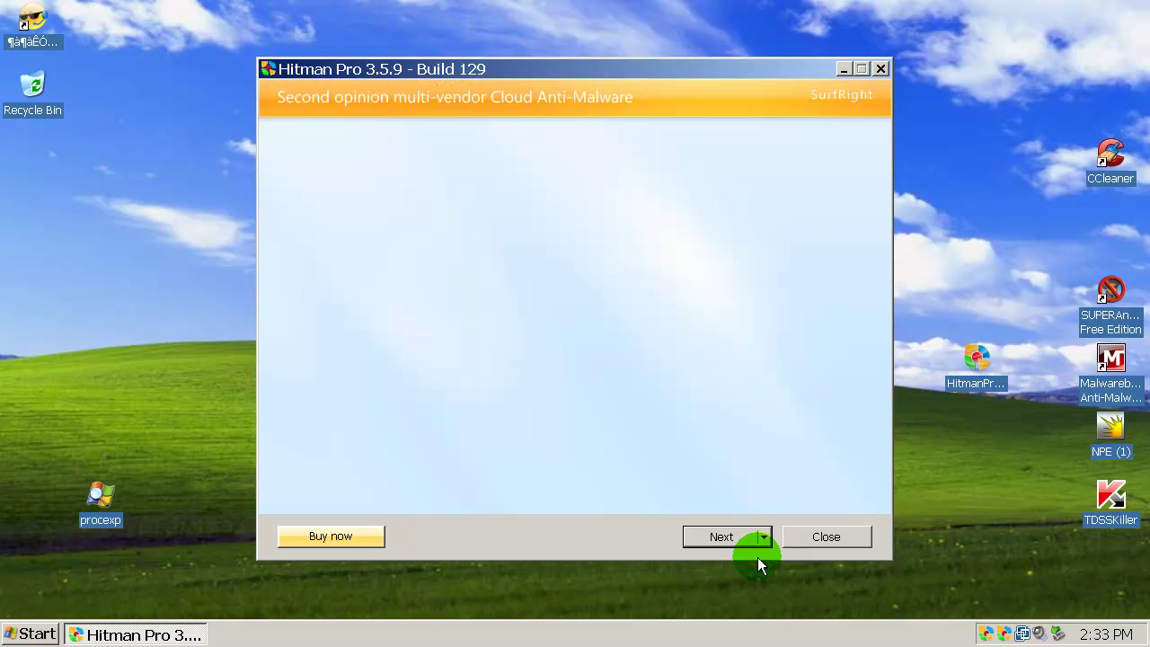
{"action": "left_click", "coordinate": [404, 477]}
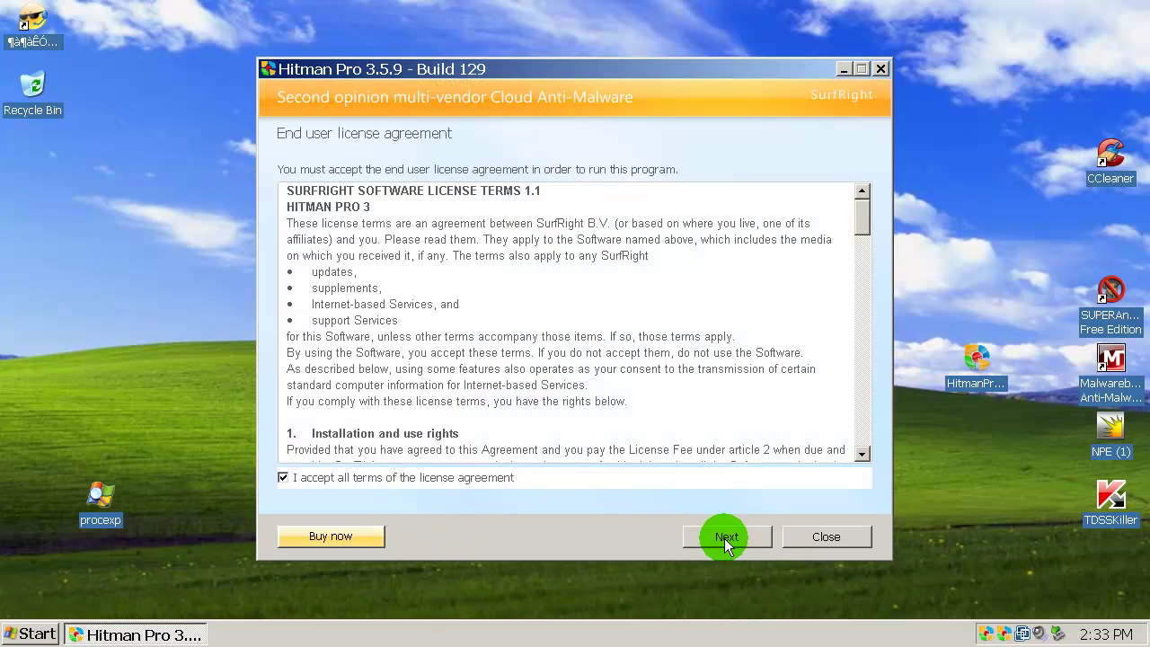
{"action": "left_click", "coordinate": [726, 539]}
{"action": "left_click", "coordinate": [405, 310]}
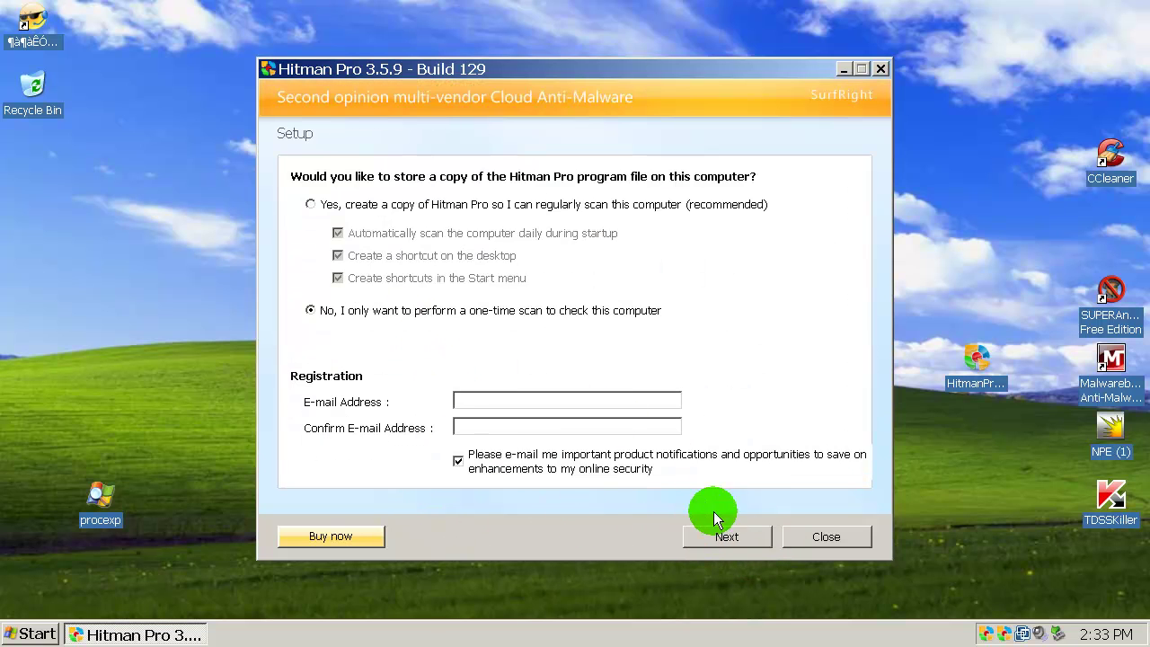
{"action": "left_click", "coordinate": [716, 521]}
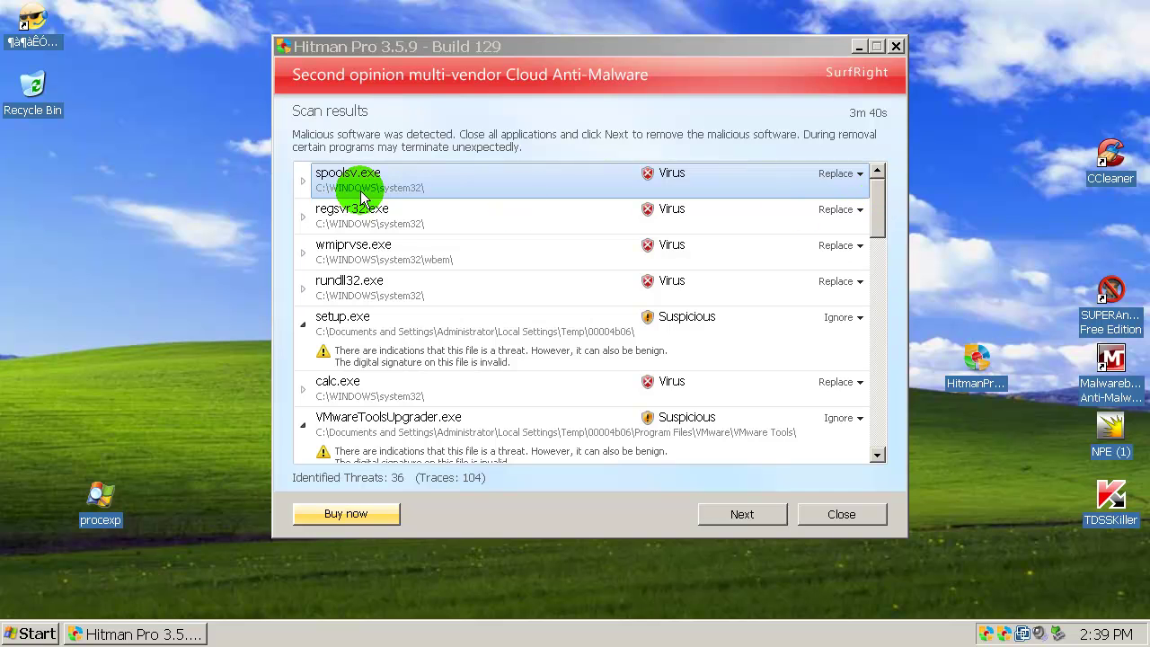
Step: Examine the detection details for spoolsv.exe, wmiprvse.exe, rundll32.exe and calc.exe in the Hitman Pro scan results
{"action": "left_click", "coordinate": [878, 206]}
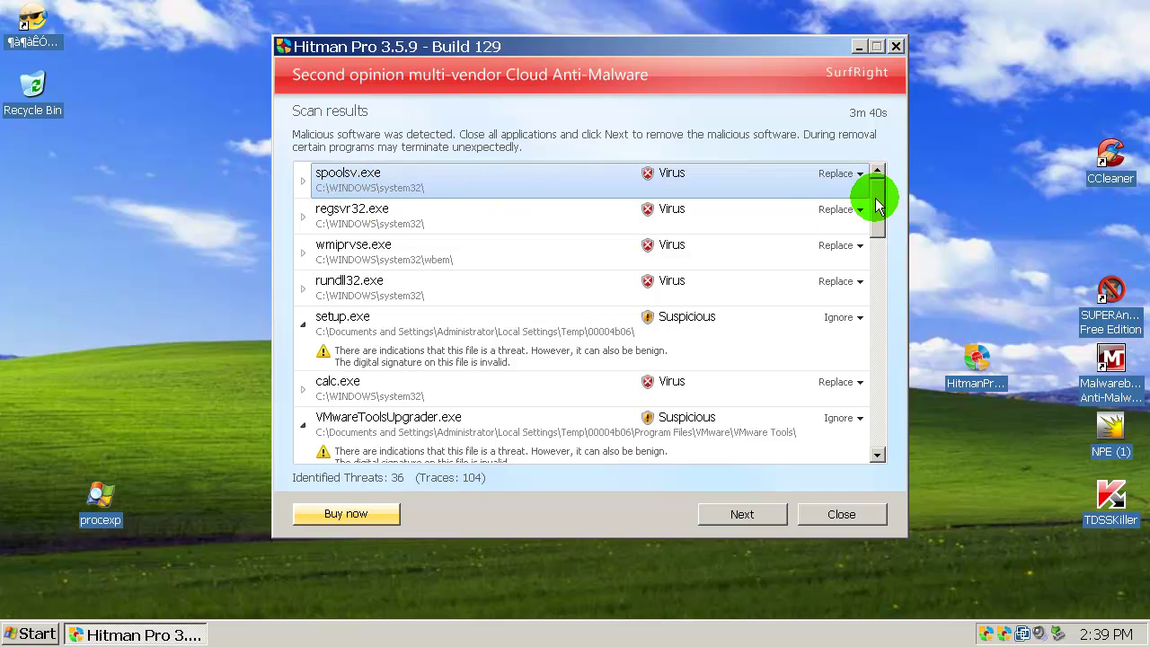
{"action": "left_click", "coordinate": [303, 180]}
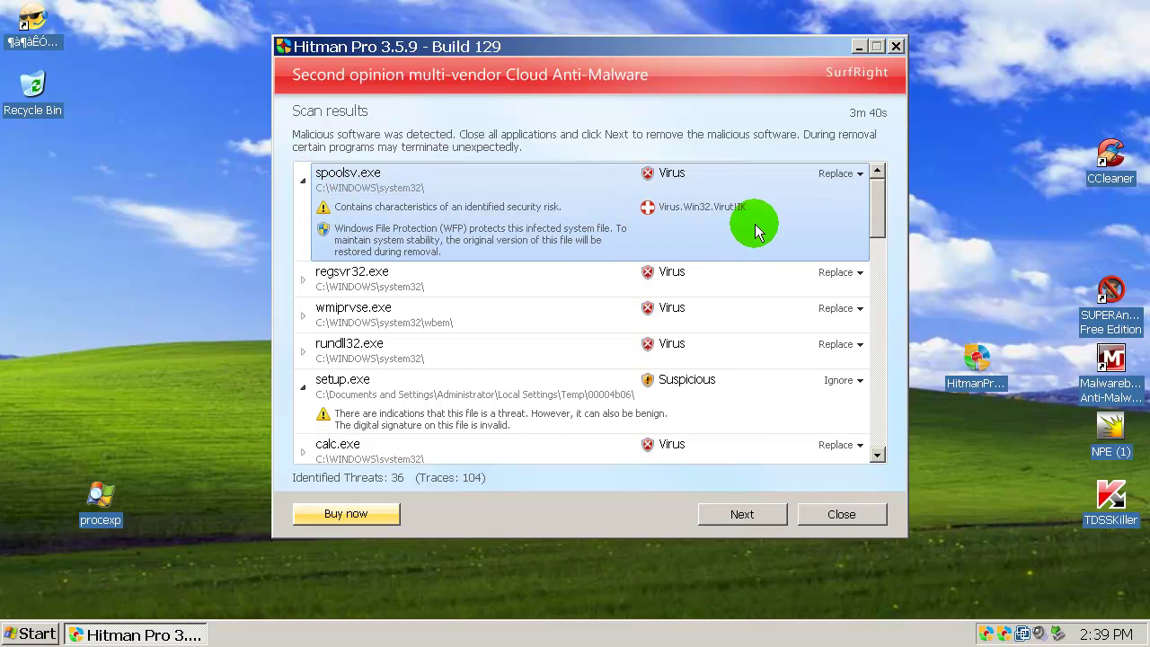
{"action": "scroll", "coordinate": [878, 205], "scroll_direction": "down", "scroll_amount": 1}
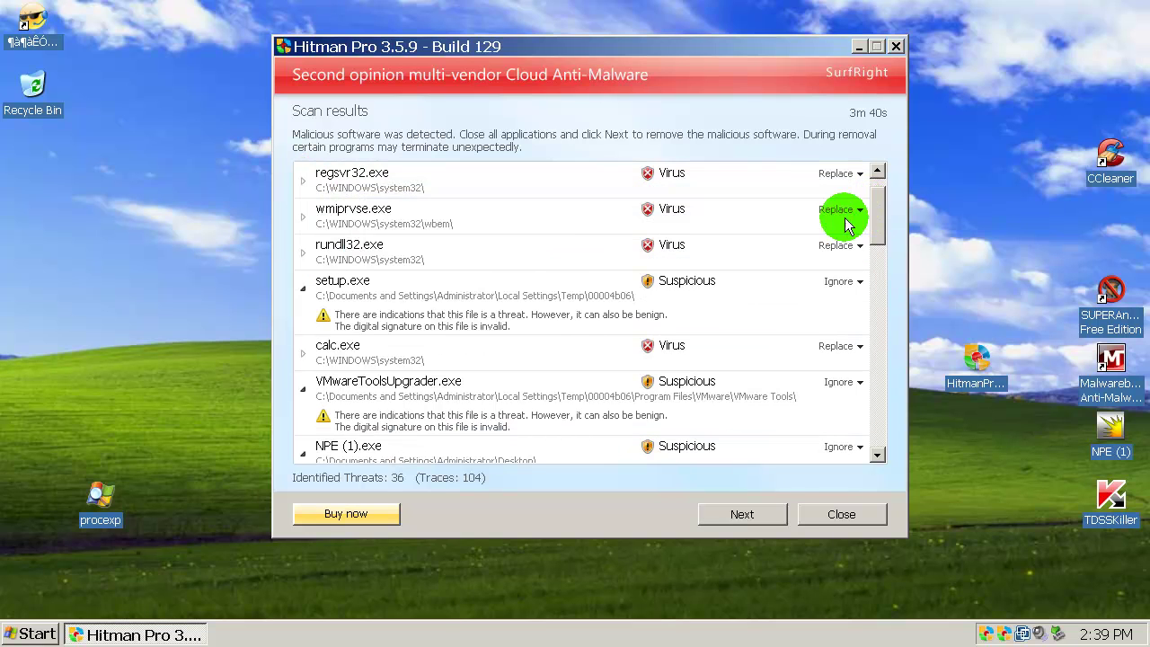
{"action": "left_click", "coordinate": [304, 217]}
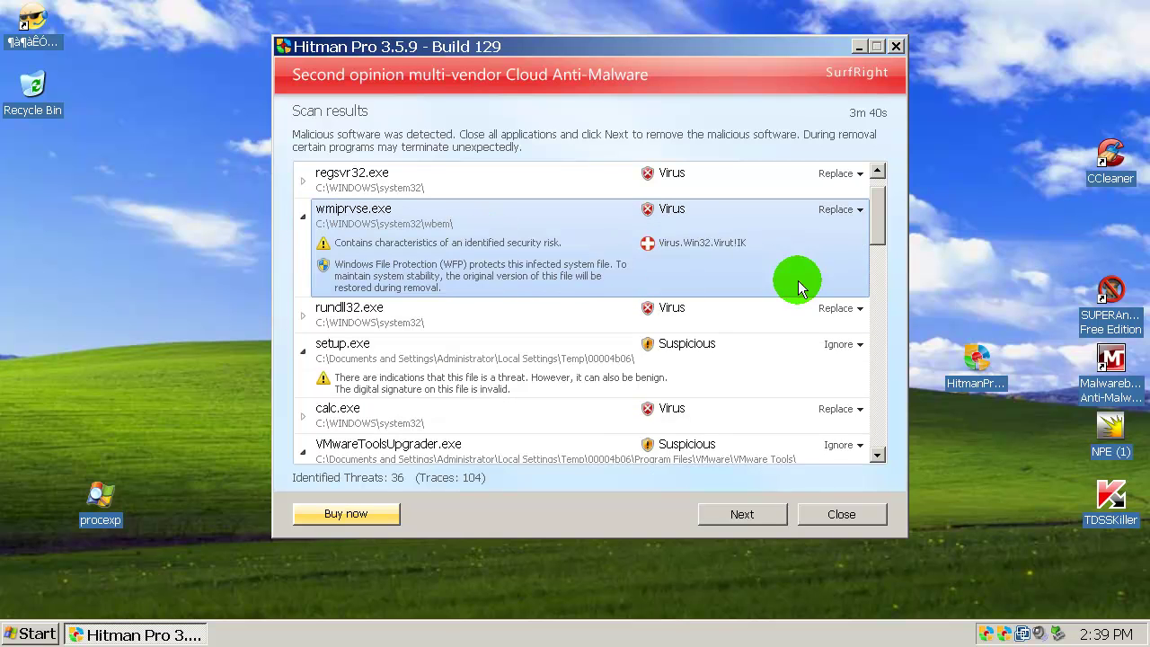
{"action": "scroll", "coordinate": [878, 216], "scroll_direction": "down", "scroll_amount": 1}
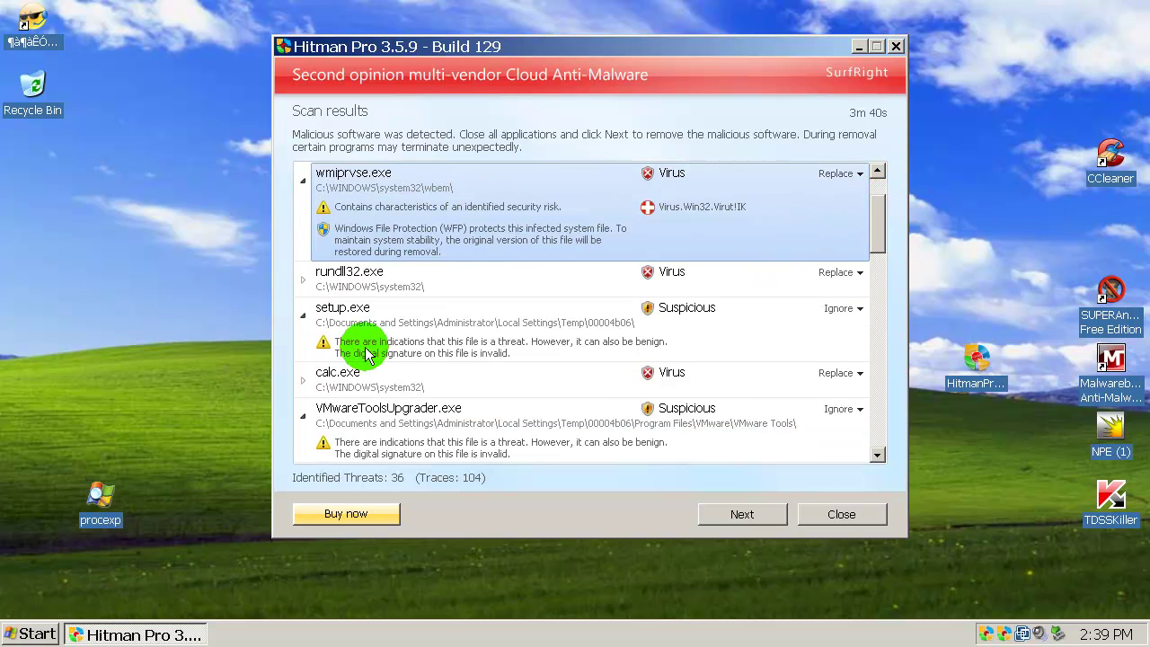
{"action": "left_click", "coordinate": [303, 280]}
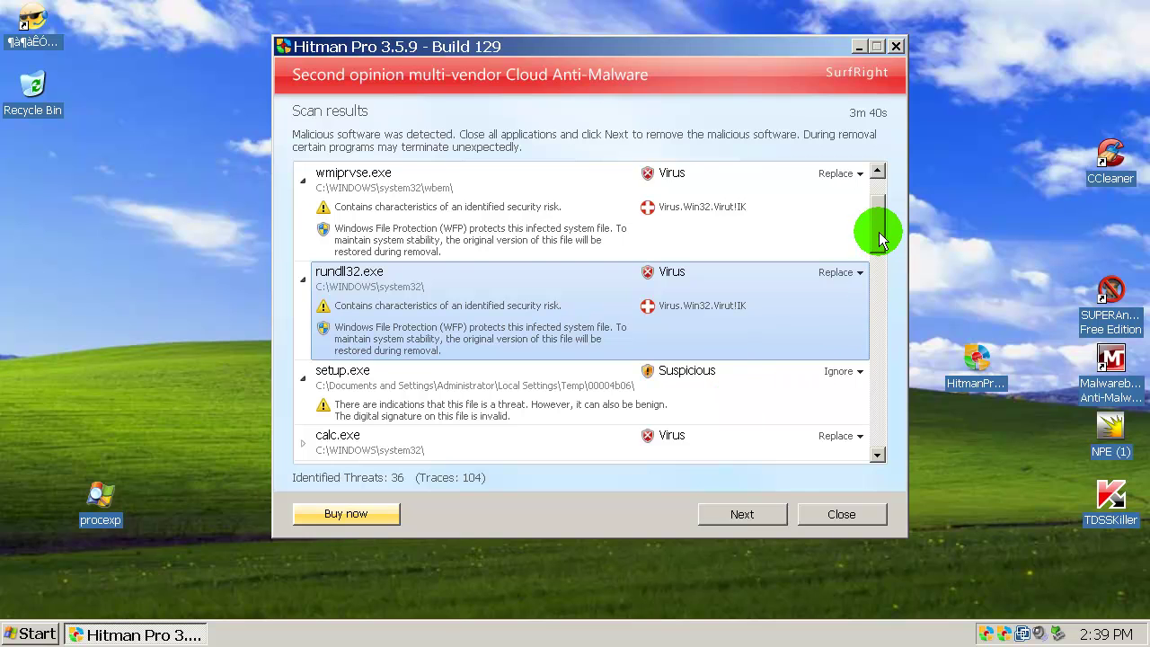
{"action": "scroll", "coordinate": [880, 243], "scroll_direction": "down", "scroll_amount": 1}
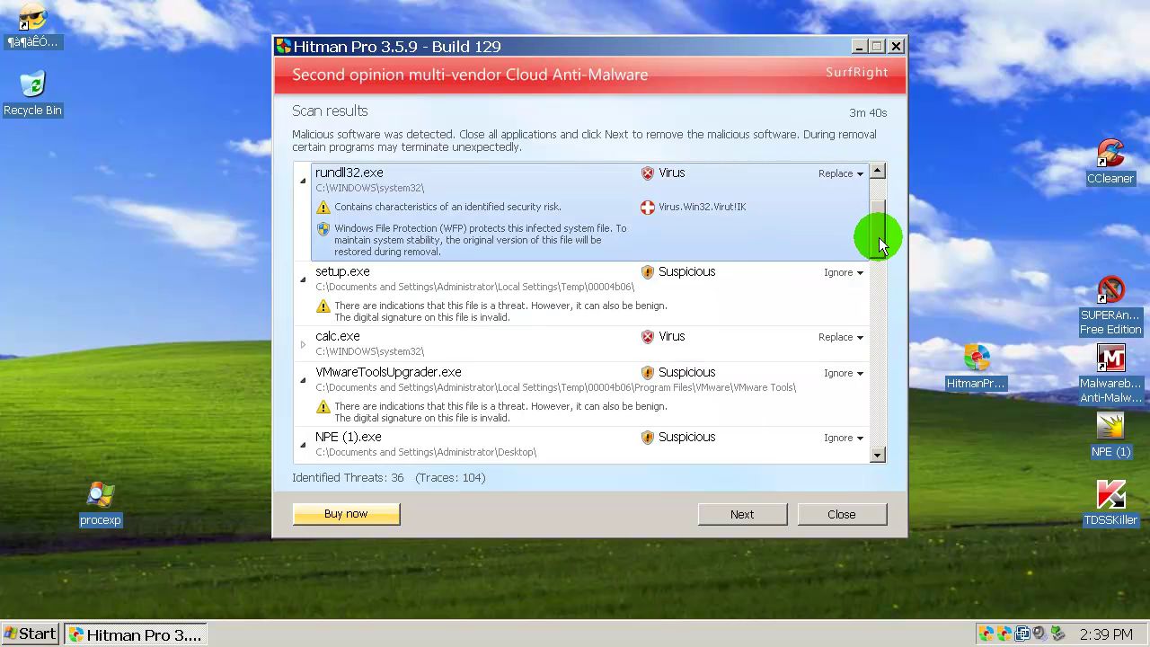
{"action": "left_click", "coordinate": [303, 343]}
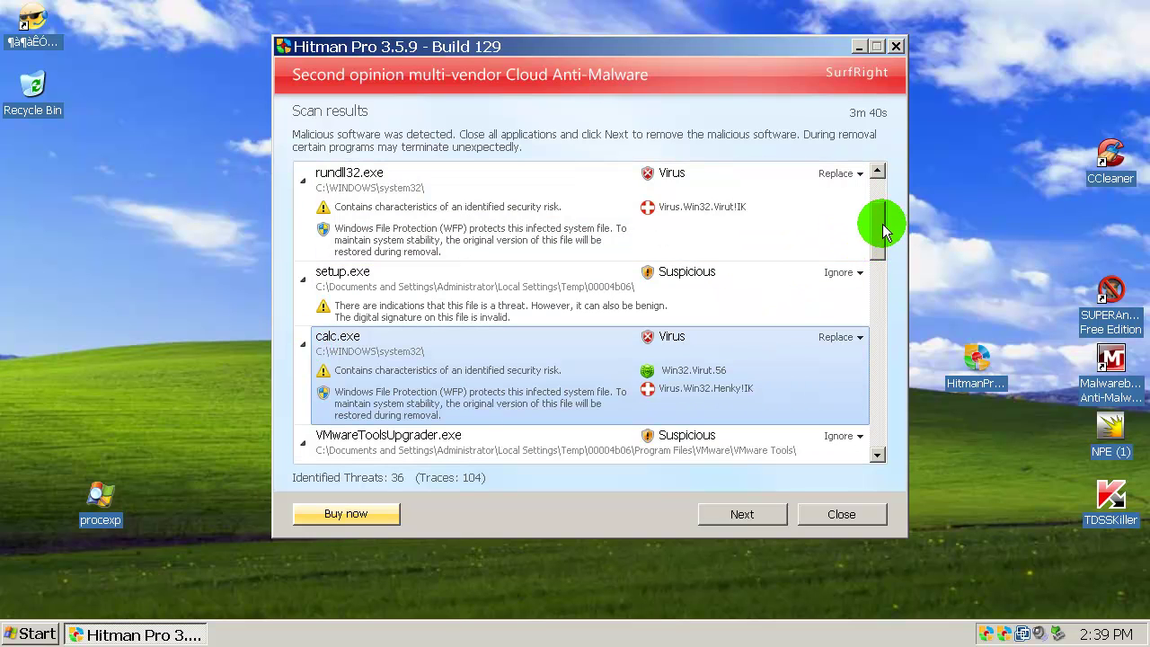
Step: Review the remaining Hitman Pro detections, including the details for netsh.exe, reg.exe and r2ft62vhn.exe, and collapse the NPE (1).exe entry
{"action": "left_click_drag", "start_coordinate": [883, 231], "coordinate": [880, 240]}
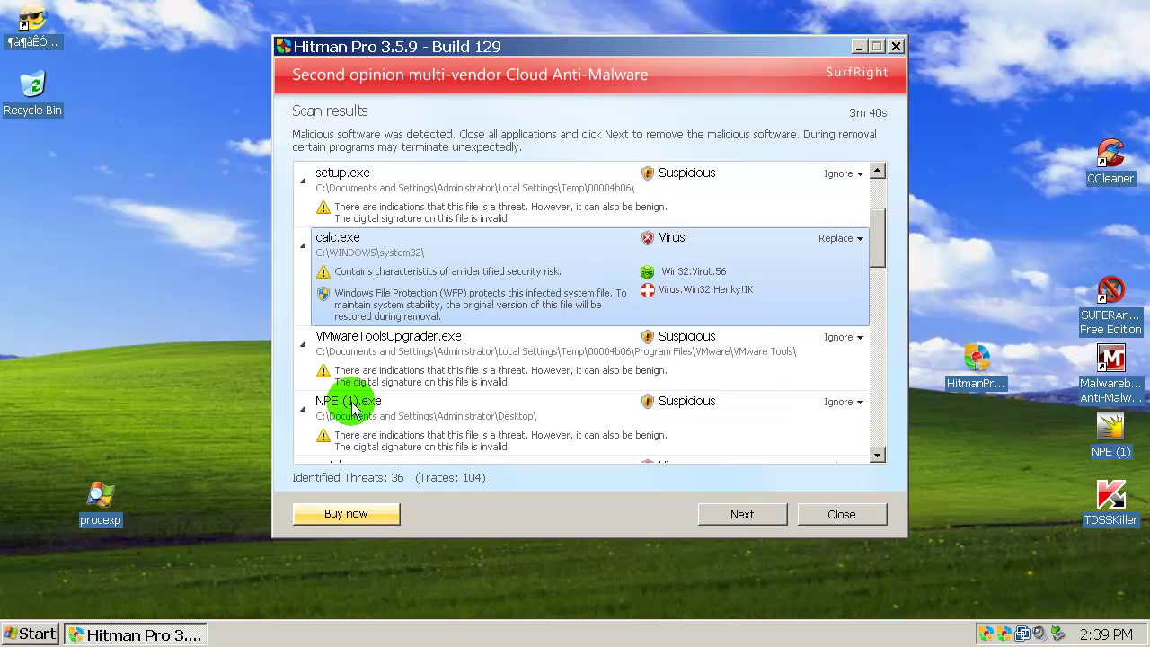
{"action": "left_click", "coordinate": [304, 412]}
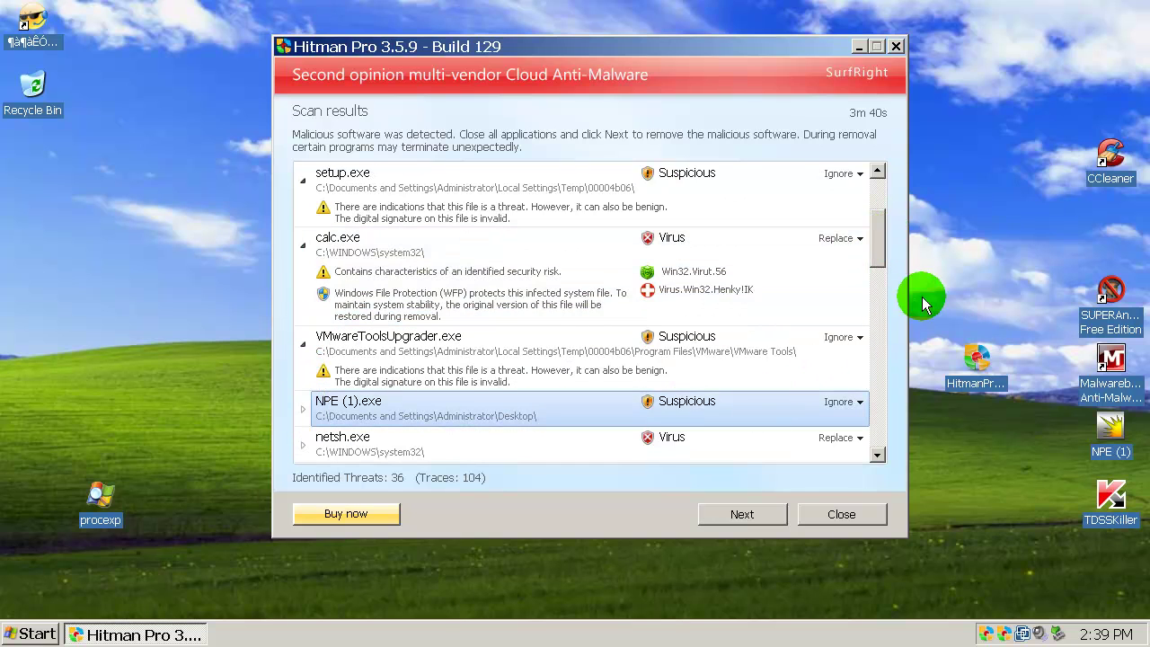
{"action": "scroll", "coordinate": [883, 241], "scroll_direction": "down", "scroll_amount": 2}
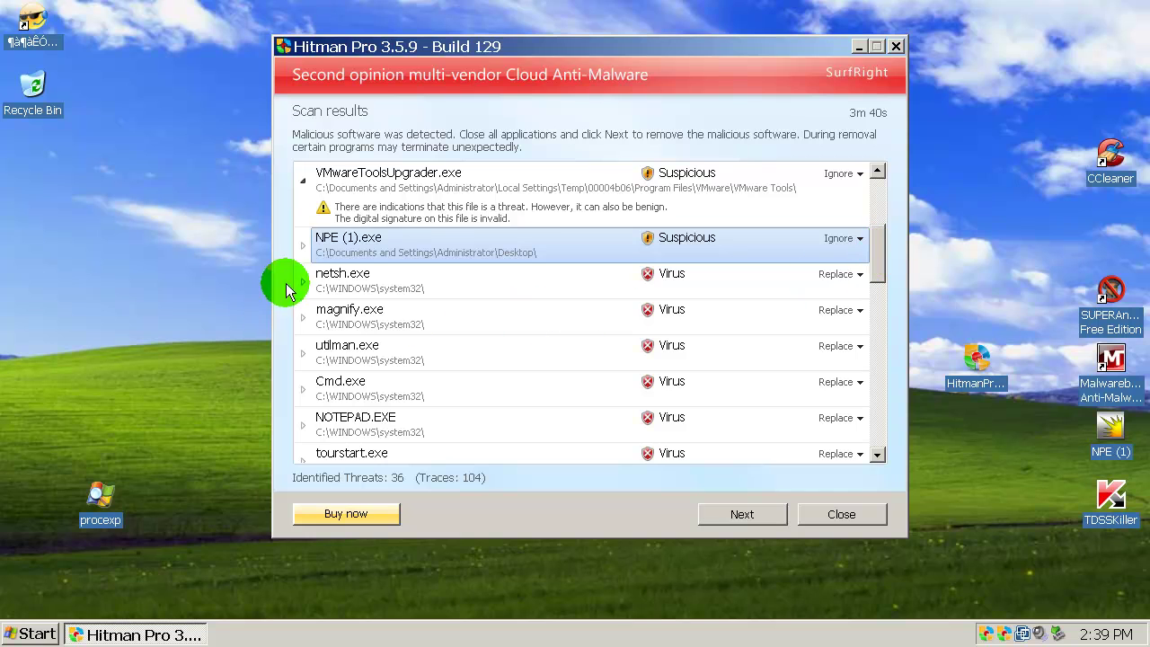
{"action": "left_click", "coordinate": [299, 281]}
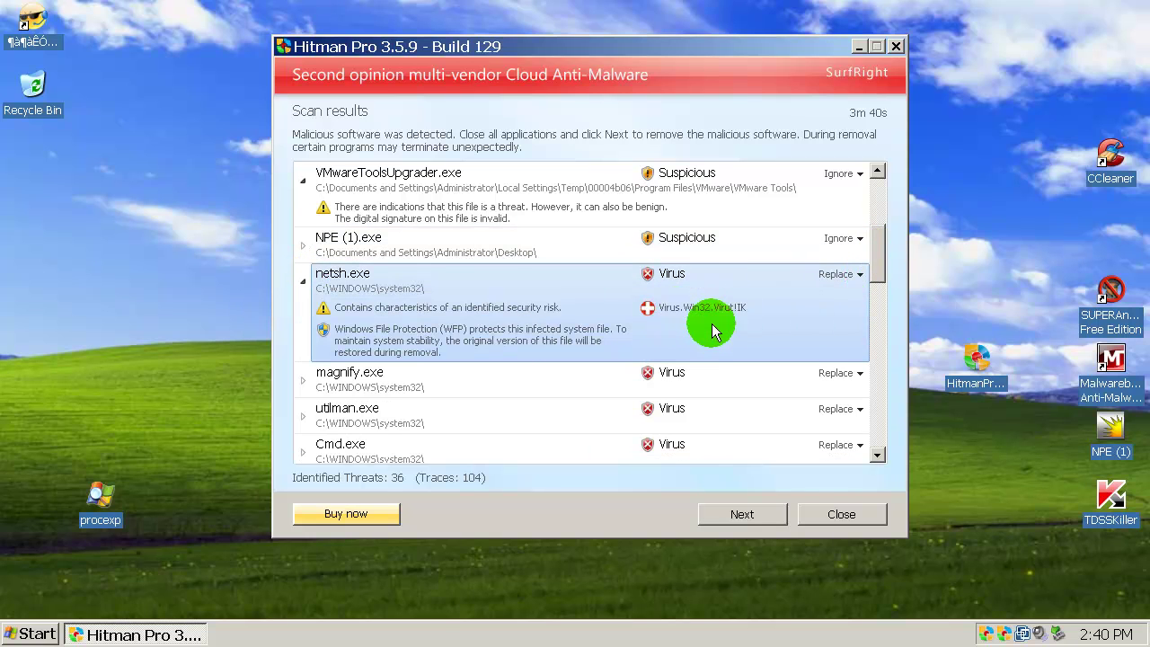
{"action": "left_click_drag", "start_coordinate": [878, 244], "coordinate": [872, 296]}
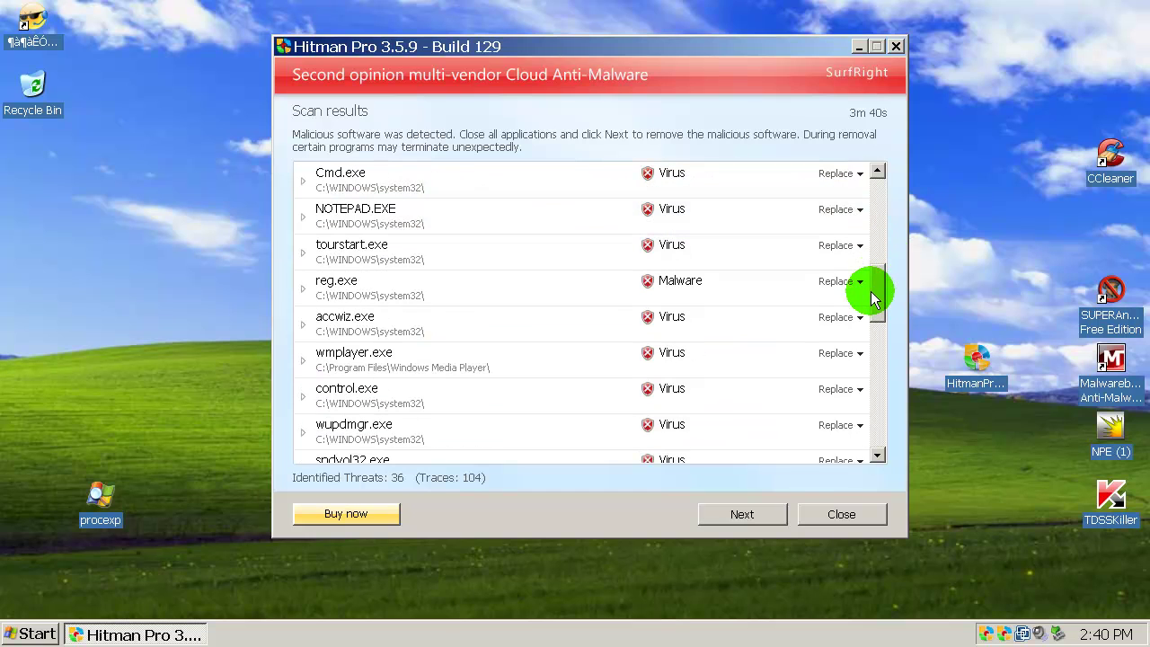
{"action": "left_click", "coordinate": [303, 287]}
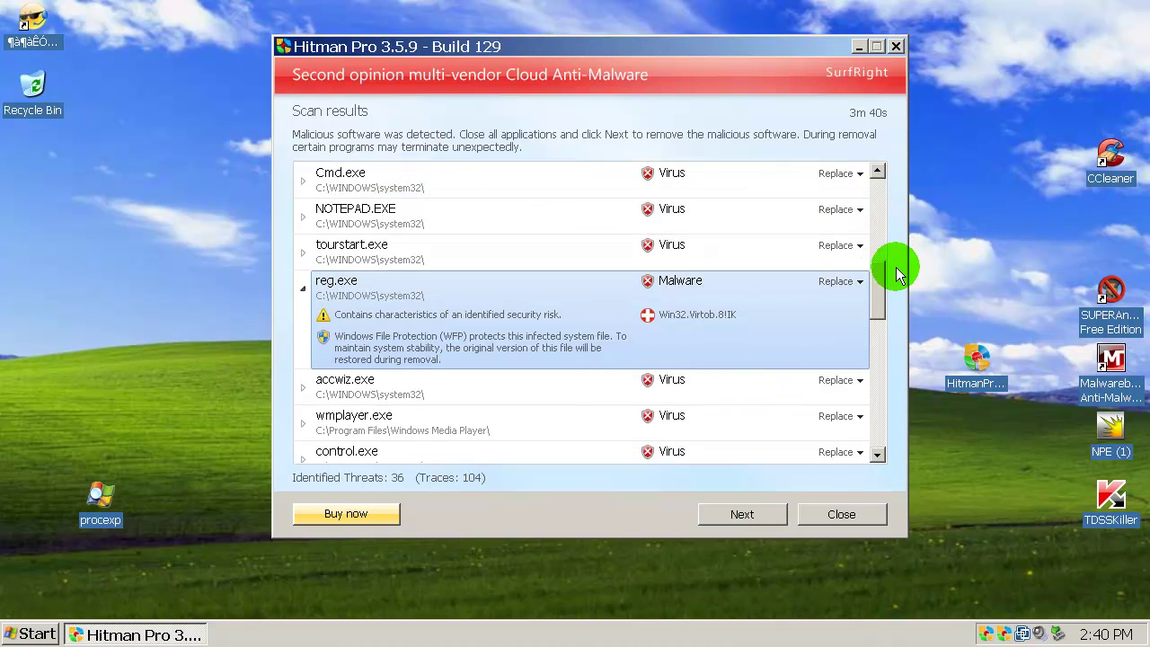
{"action": "left_click_drag", "start_coordinate": [873, 275], "coordinate": [873, 419]}
{"action": "left_click", "coordinate": [302, 437]}
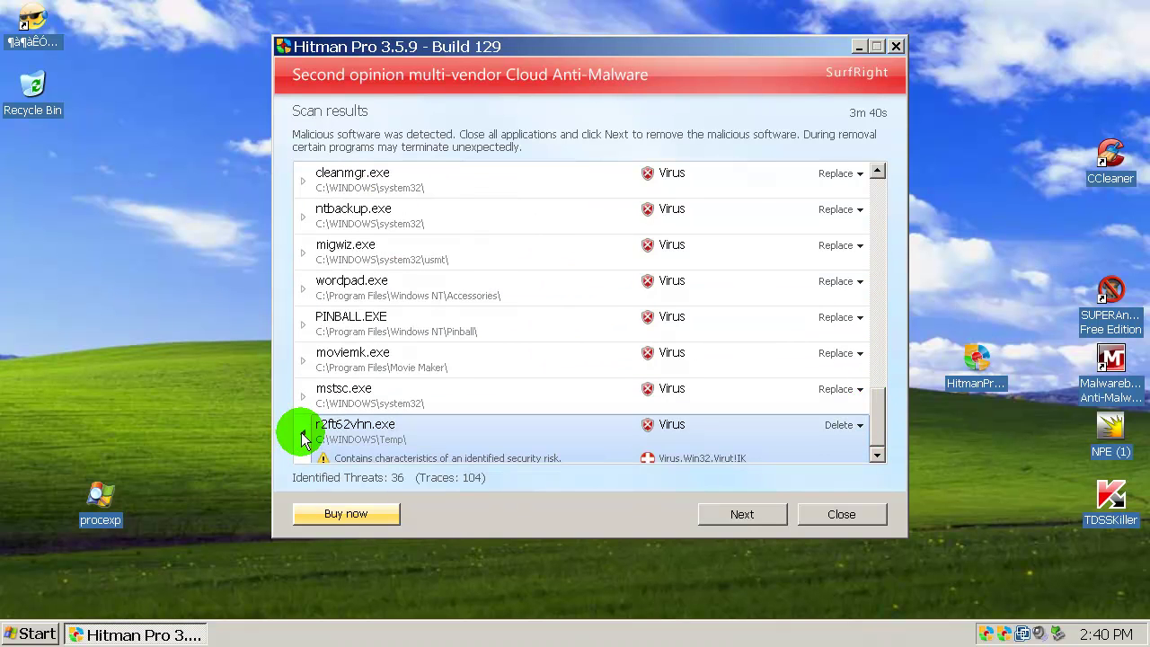
Step: Minimize Hitman Pro, inspect the running processes in Process Explorer, and close it with a desktop refresh
{"action": "double_click", "coordinate": [100, 499]}
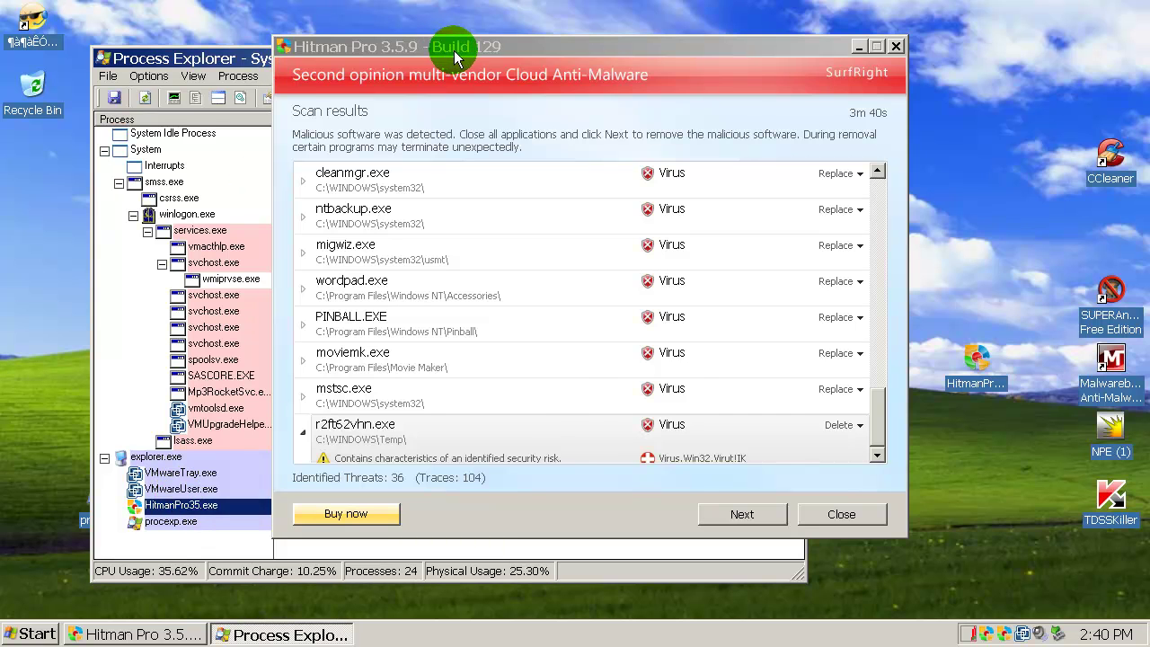
{"action": "left_click_drag", "start_coordinate": [489, 55], "coordinate": [744, 55]}
{"action": "left_click", "coordinate": [1111, 46]}
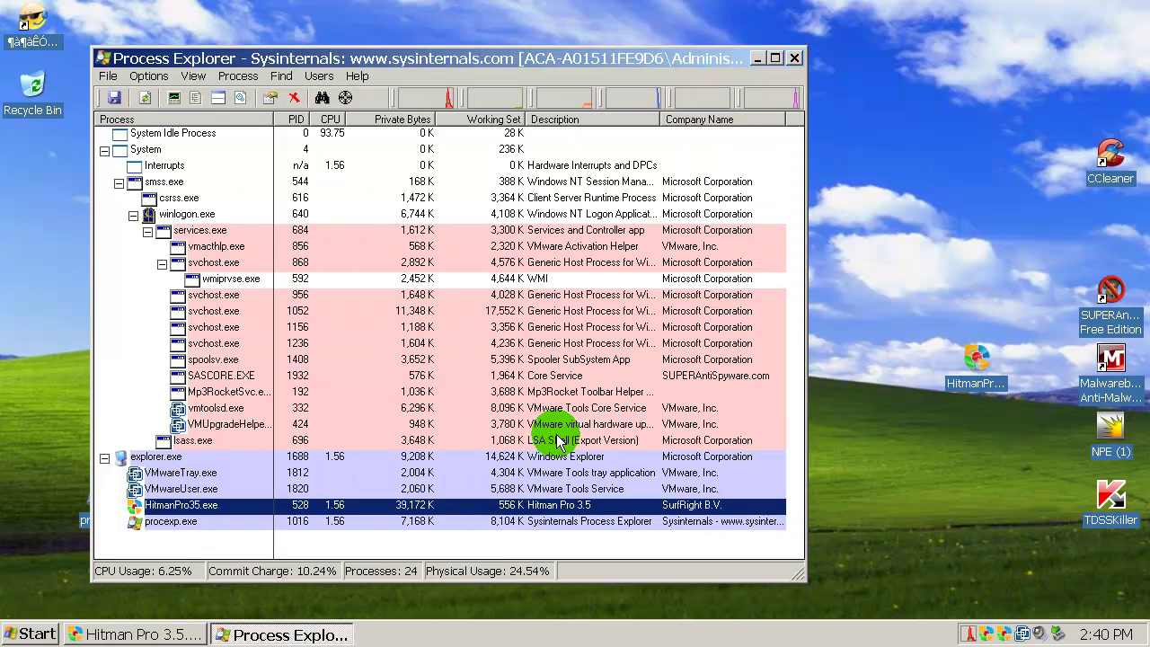
{"action": "left_click", "coordinate": [160, 520]}
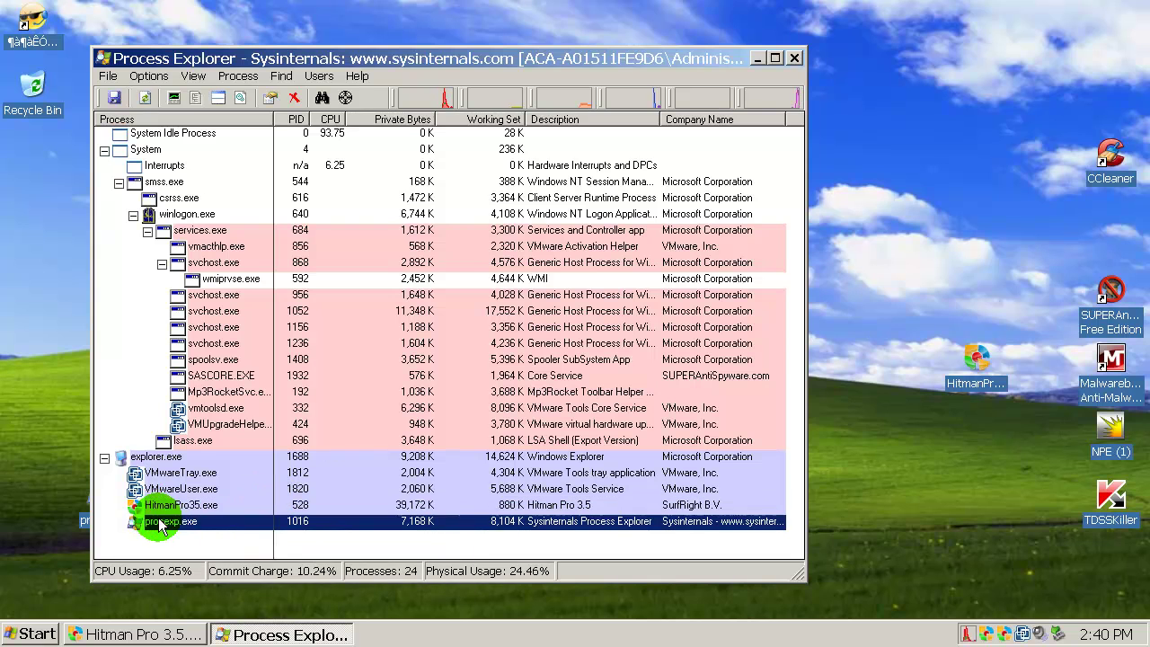
{"action": "left_click", "coordinate": [794, 58]}
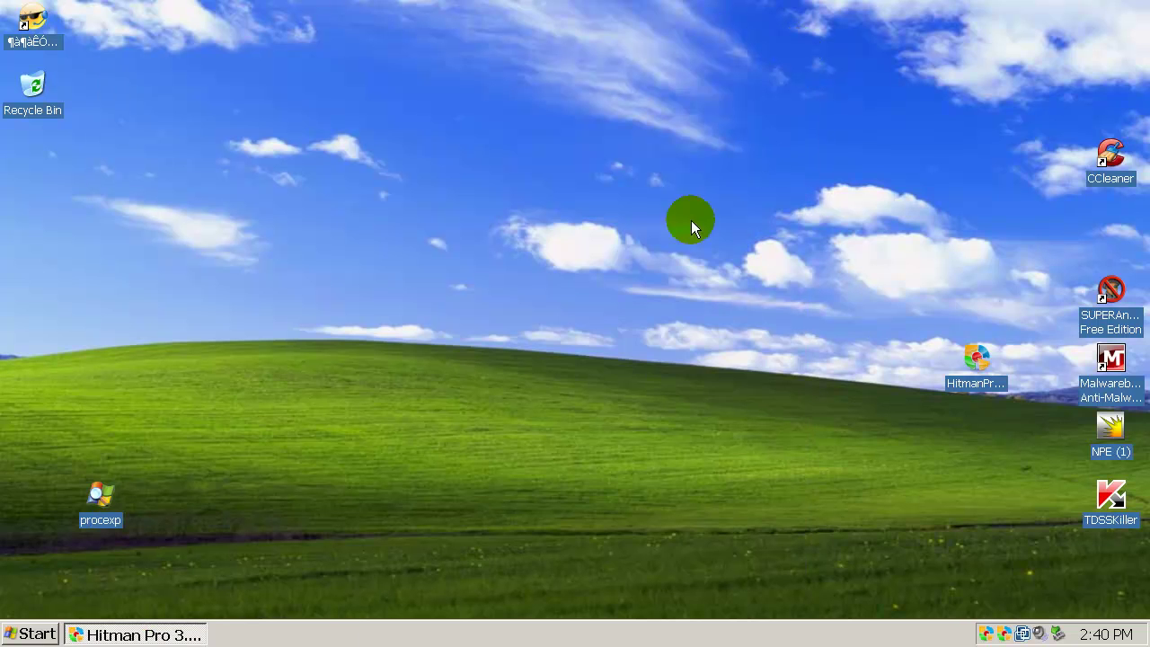
{"action": "right_click", "coordinate": [566, 247]}
{"action": "left_click", "coordinate": [599, 273]}
Step: Restore Hitman Pro and close it from its scan results without removing the detections, refreshing the desktop
{"action": "left_click", "coordinate": [154, 633]}
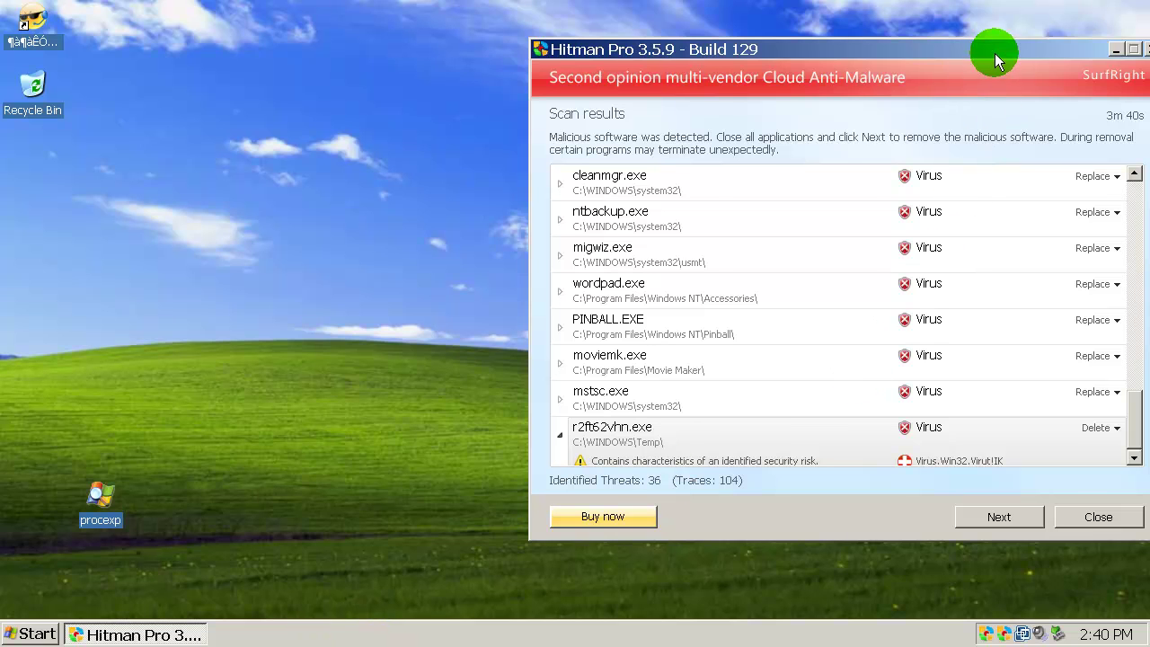
{"action": "left_click_drag", "start_coordinate": [994, 53], "coordinate": [766, 68]}
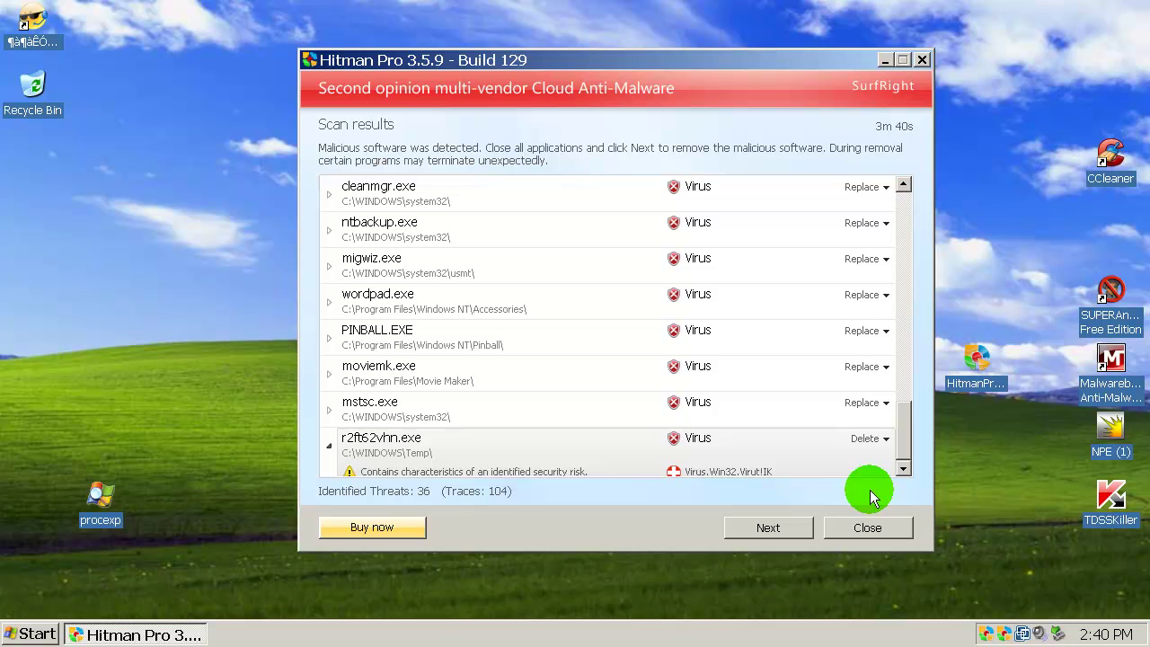
{"action": "left_click", "coordinate": [872, 528]}
{"action": "right_click", "coordinate": [673, 388]}
{"action": "left_click", "coordinate": [711, 416]}
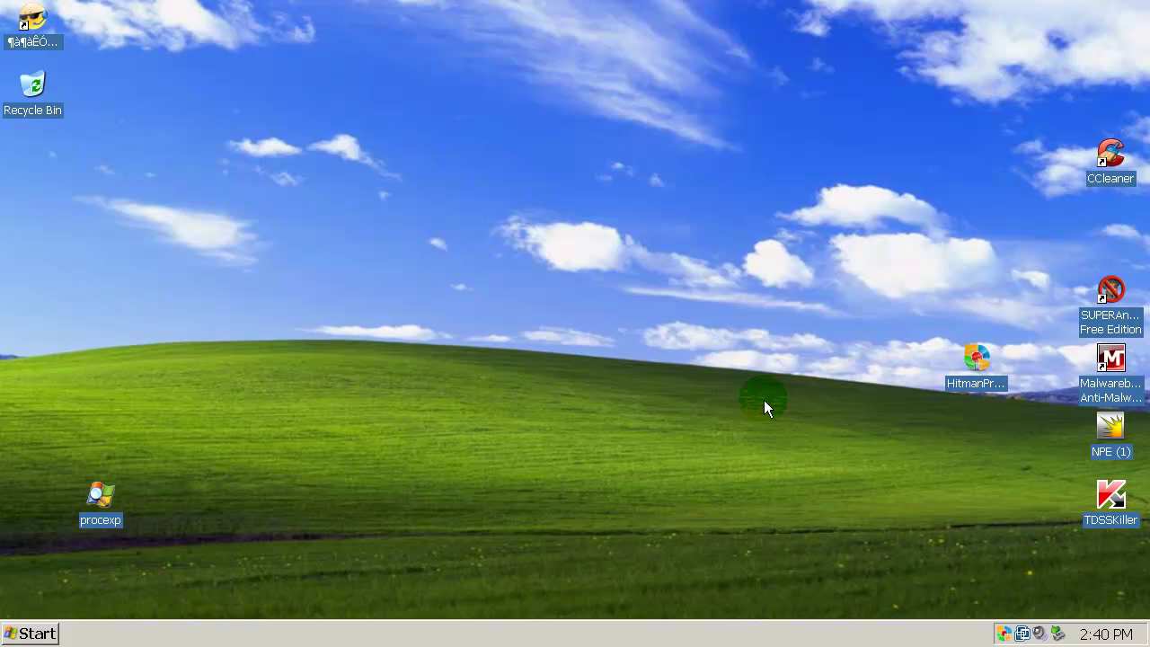
Step: Move the HitmanPro35 icon between the CCleaner and SUPERAntiSpyware icons and refresh the desktop
{"action": "left_click", "coordinate": [974, 355]}
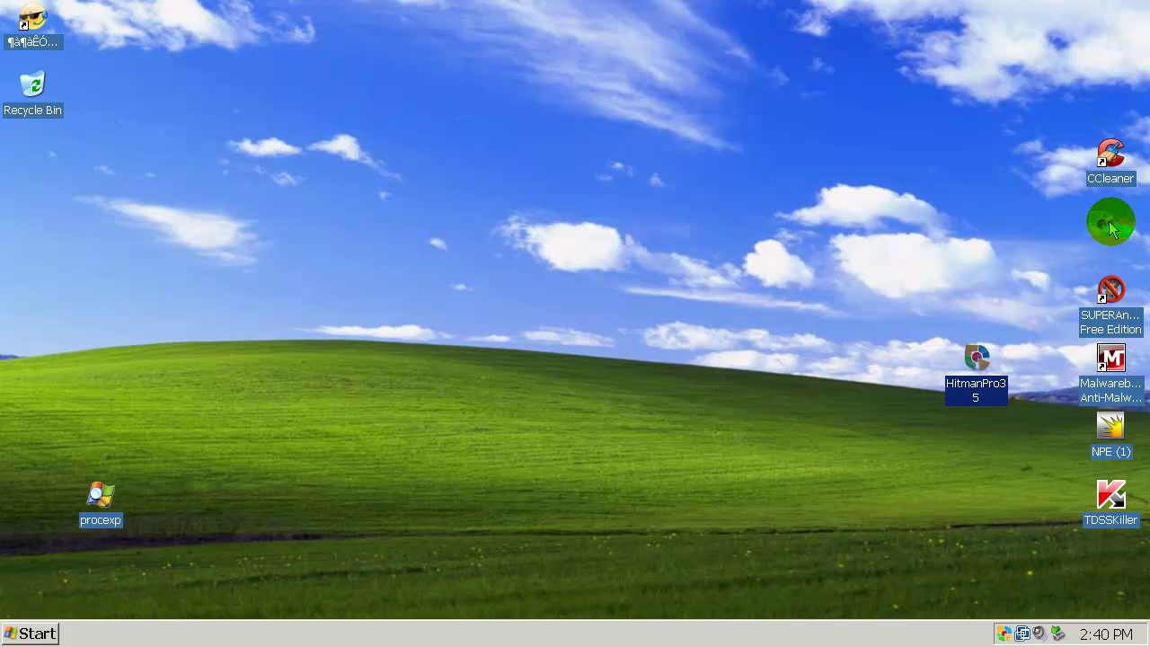
{"action": "left_click_drag", "start_coordinate": [1110, 229], "coordinate": [1111, 229]}
{"action": "right_click", "coordinate": [722, 316]}
{"action": "left_click", "coordinate": [757, 348]}
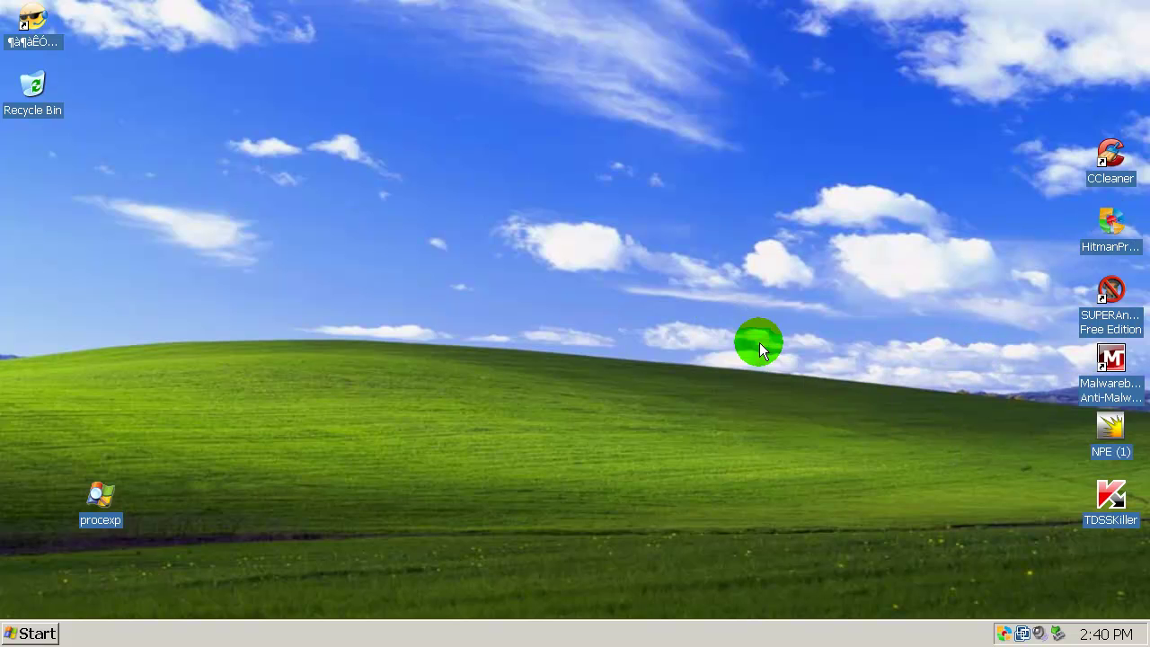